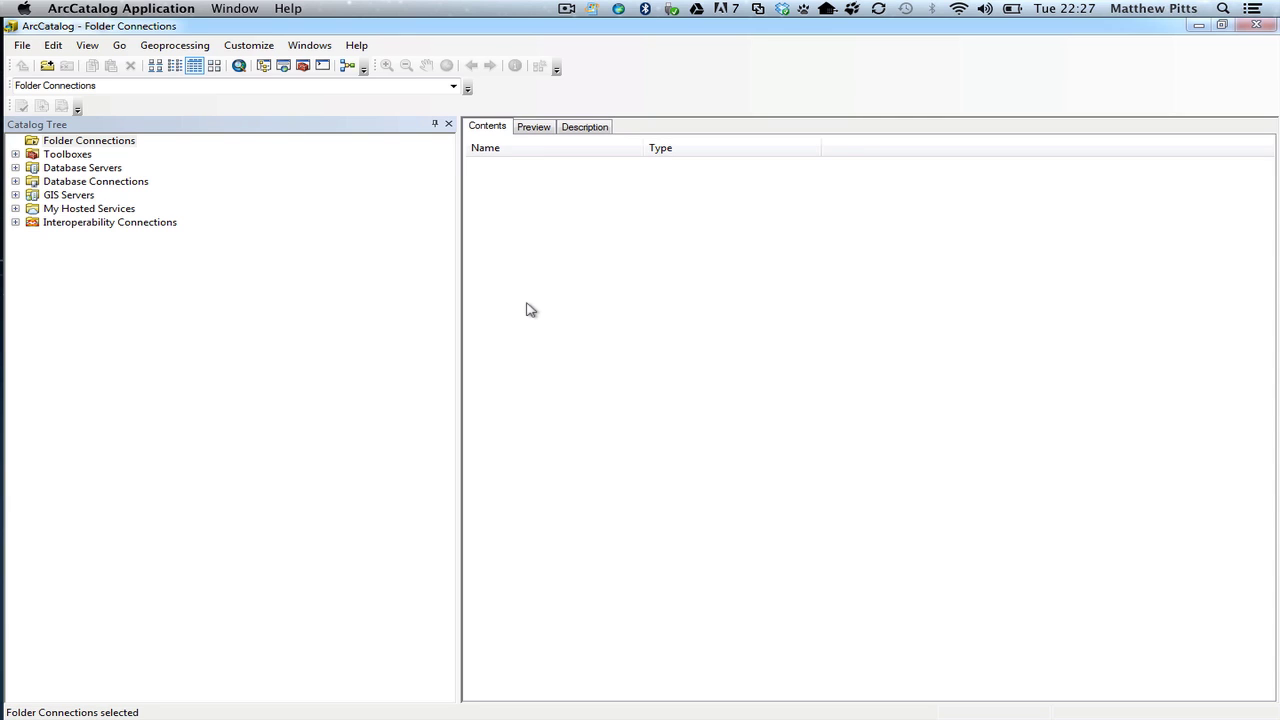
Switch to Windows Explorer and open the UNTITLED (E:) drive.
mouse_move(2, 404)
left_click(760, 10)
left_click(631, 252)
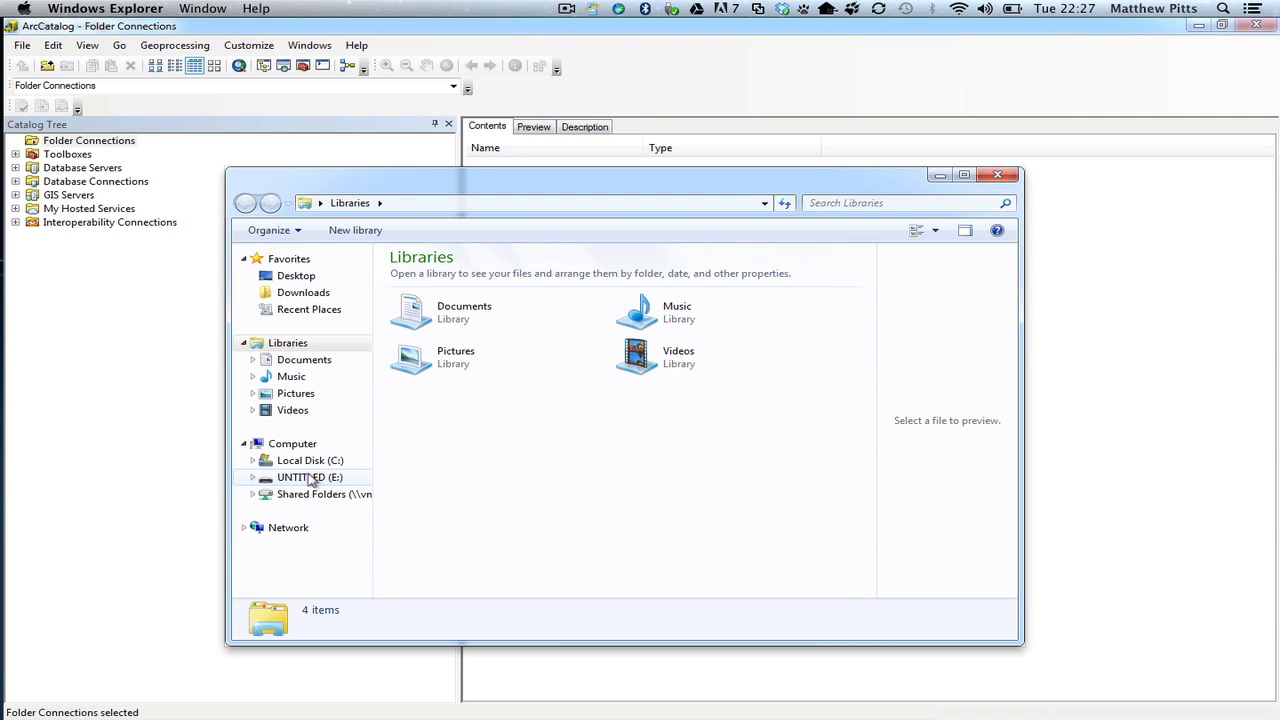
left_click(310, 477)
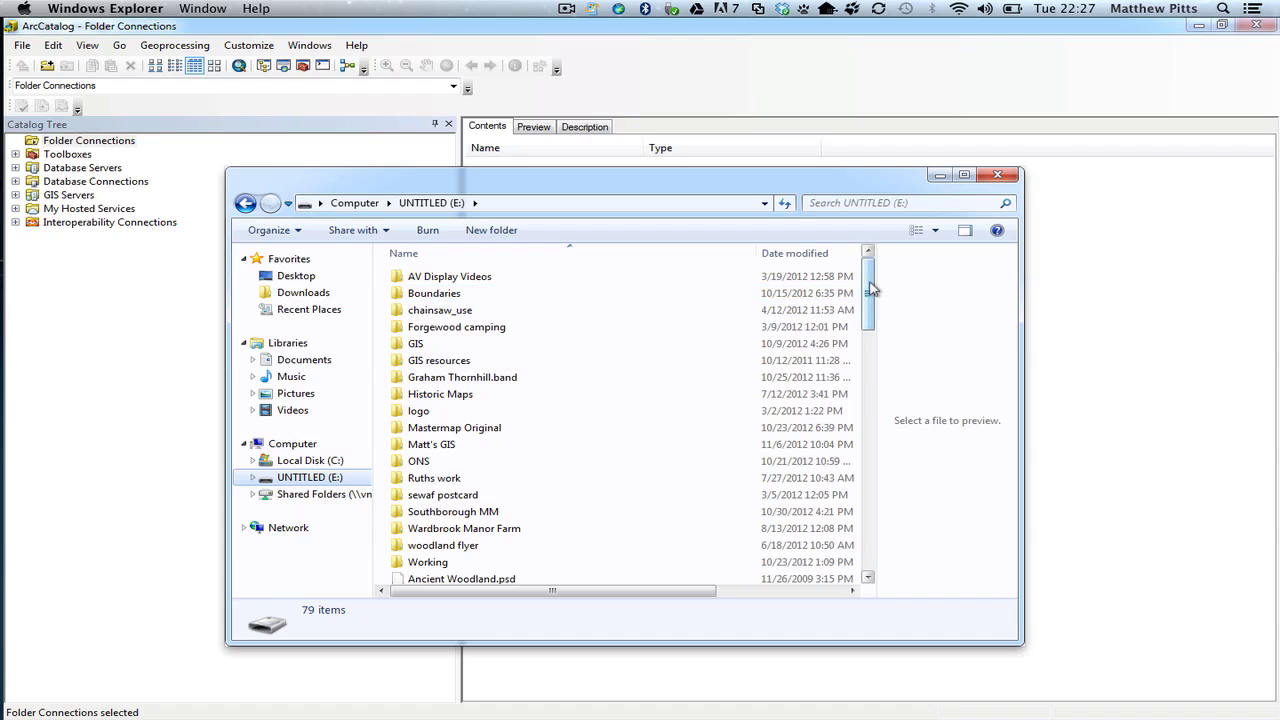
Create a folder named My GIS Project on the E: drive and close the Explorer window.
left_click_drag(870, 289, 873, 537)
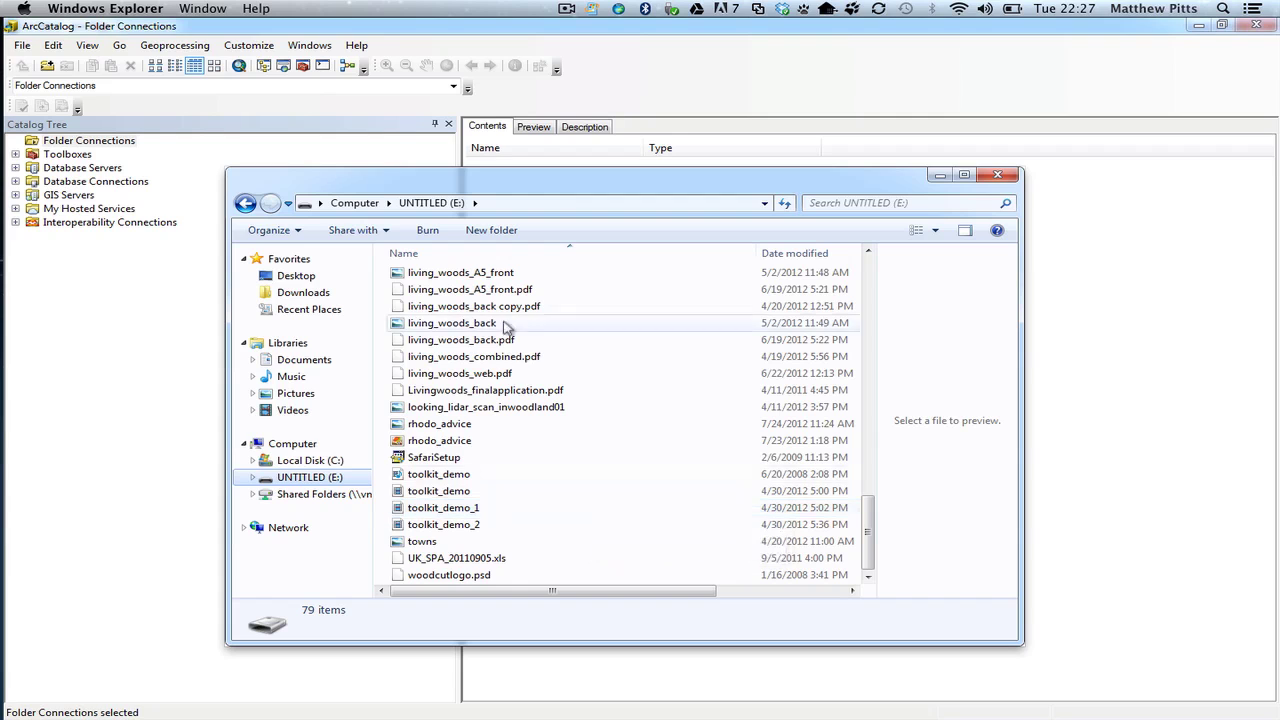
left_click(491, 230)
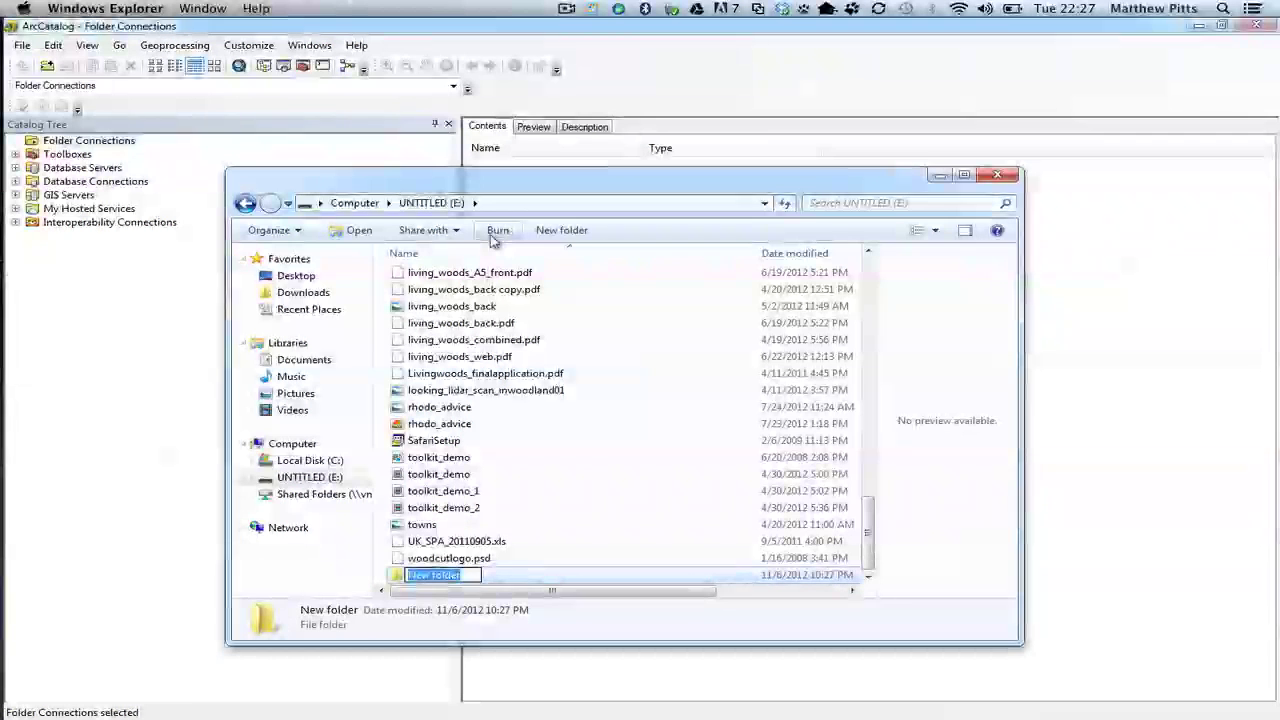
type("My")
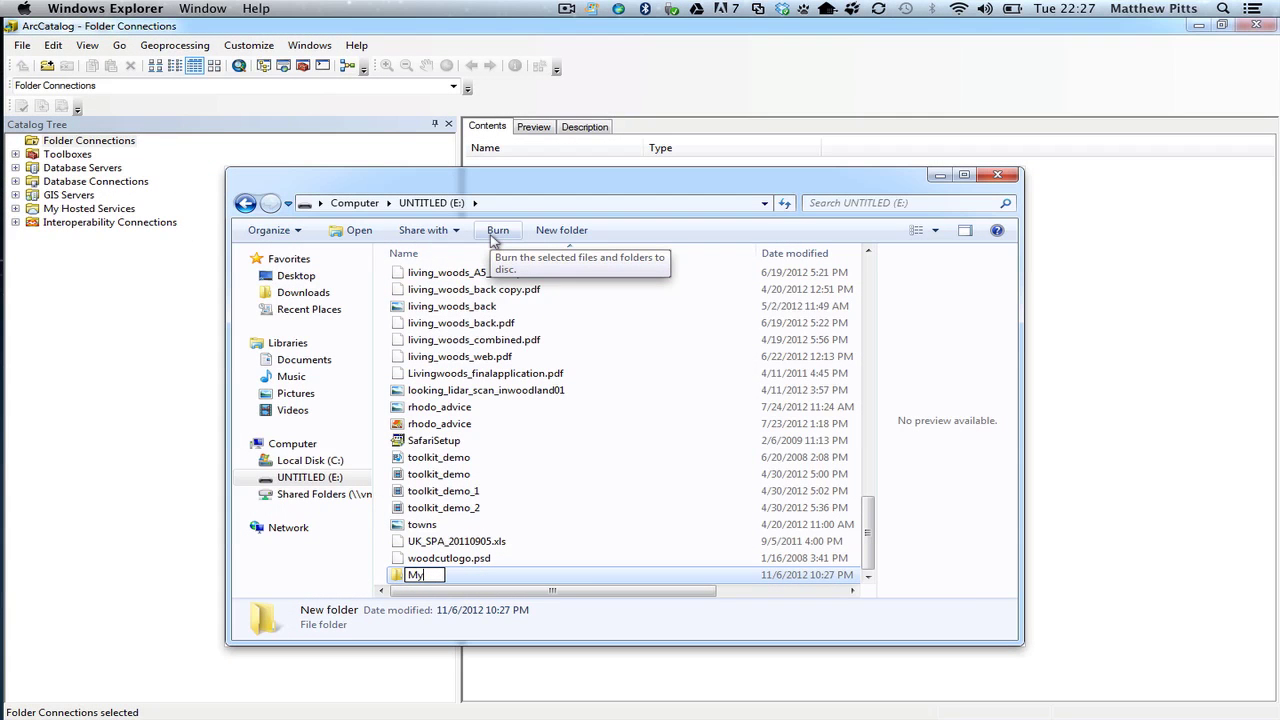
type(" Project")
key("Left")
key("Left")
key("Left")
key("Left")
key("Left")
key("Left")
key("Left")
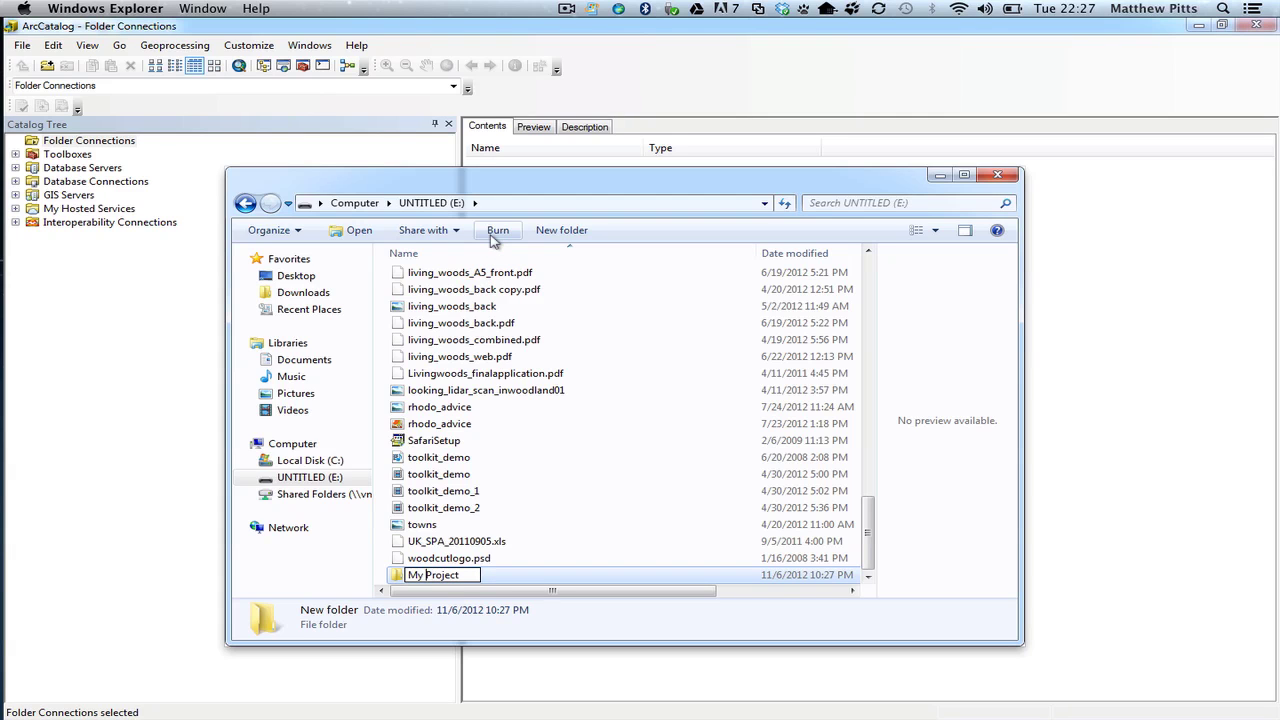
type("GIS")
key("Return")
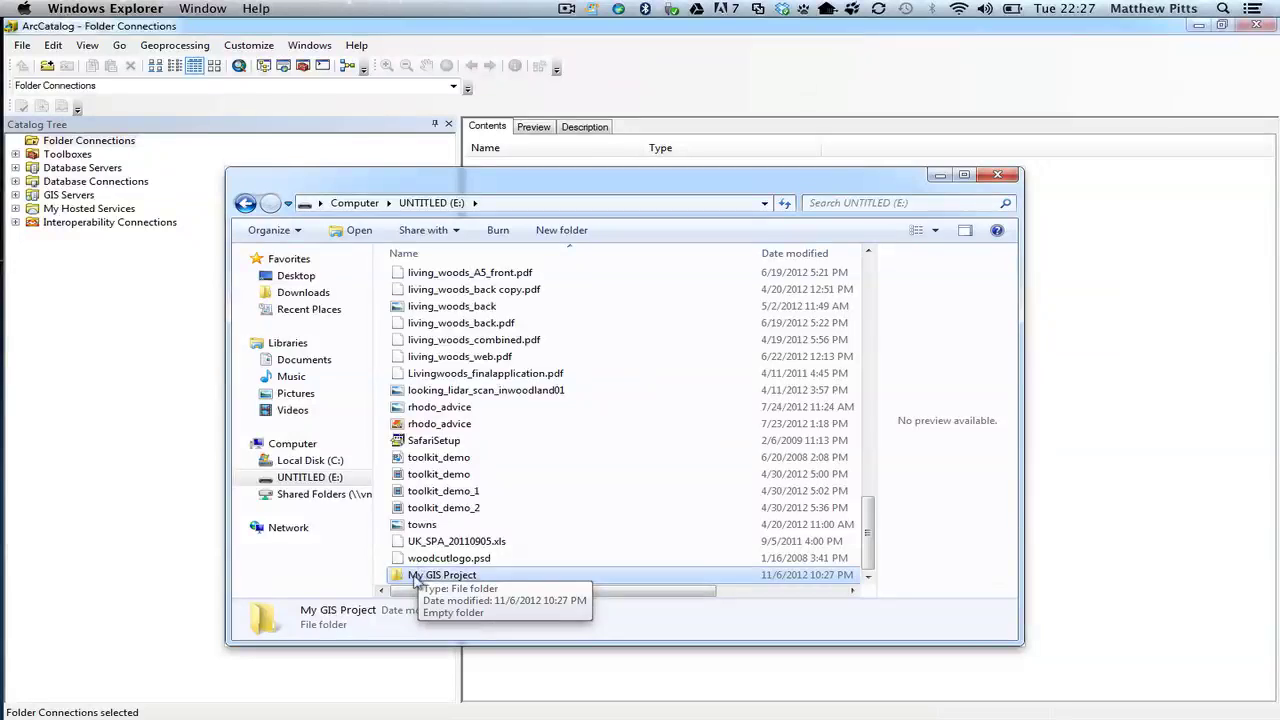
left_click(1011, 177)
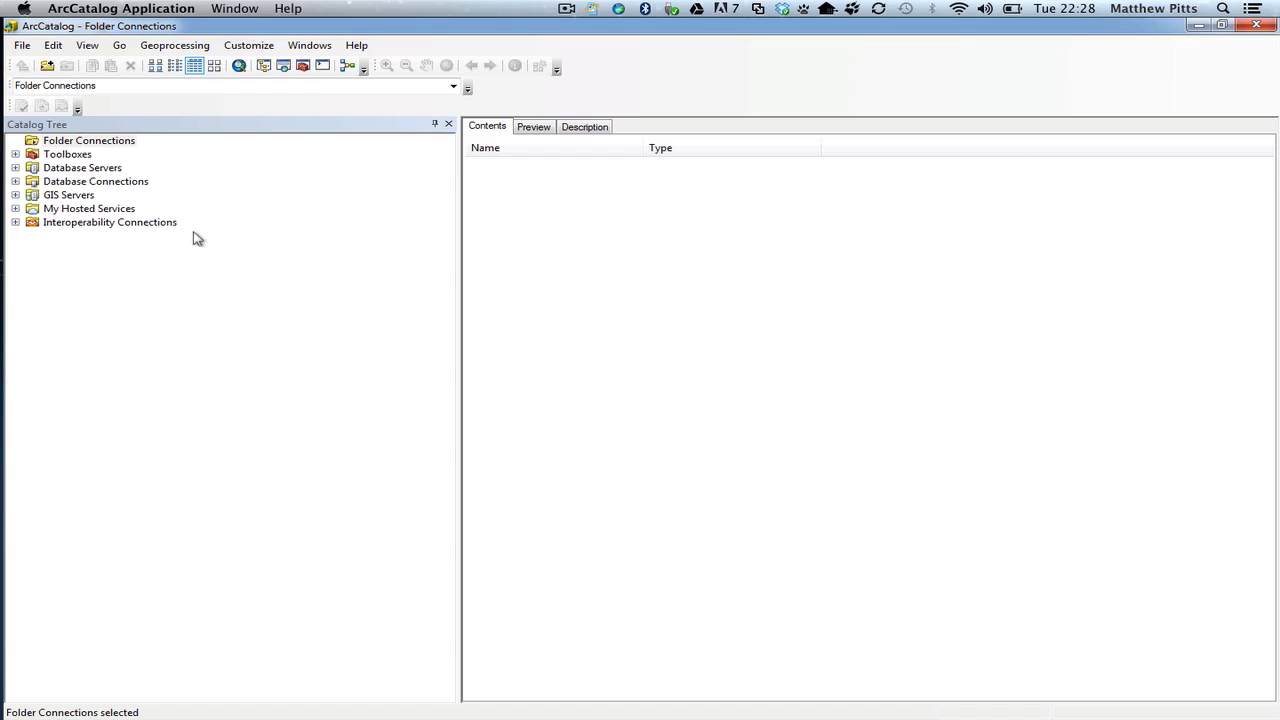
Add a folder connection to E:\My GIS Project in the catalog tree.
left_click(79, 143)
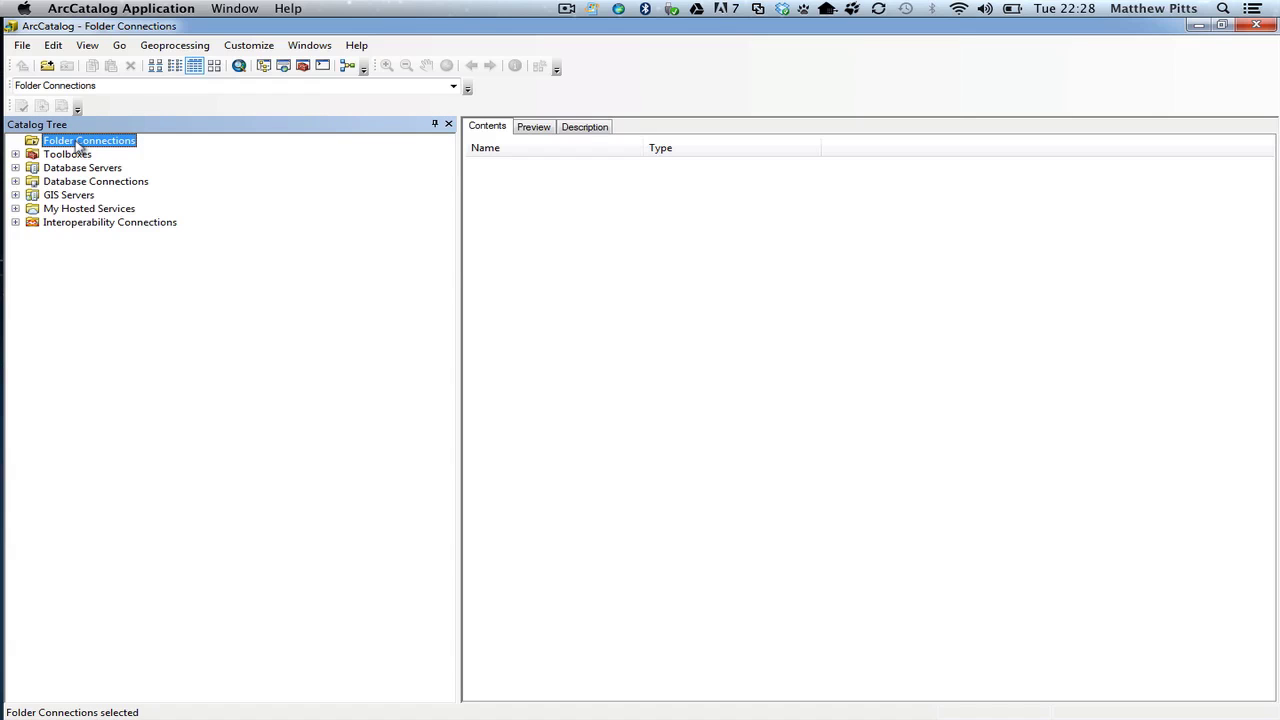
right_click(79, 146)
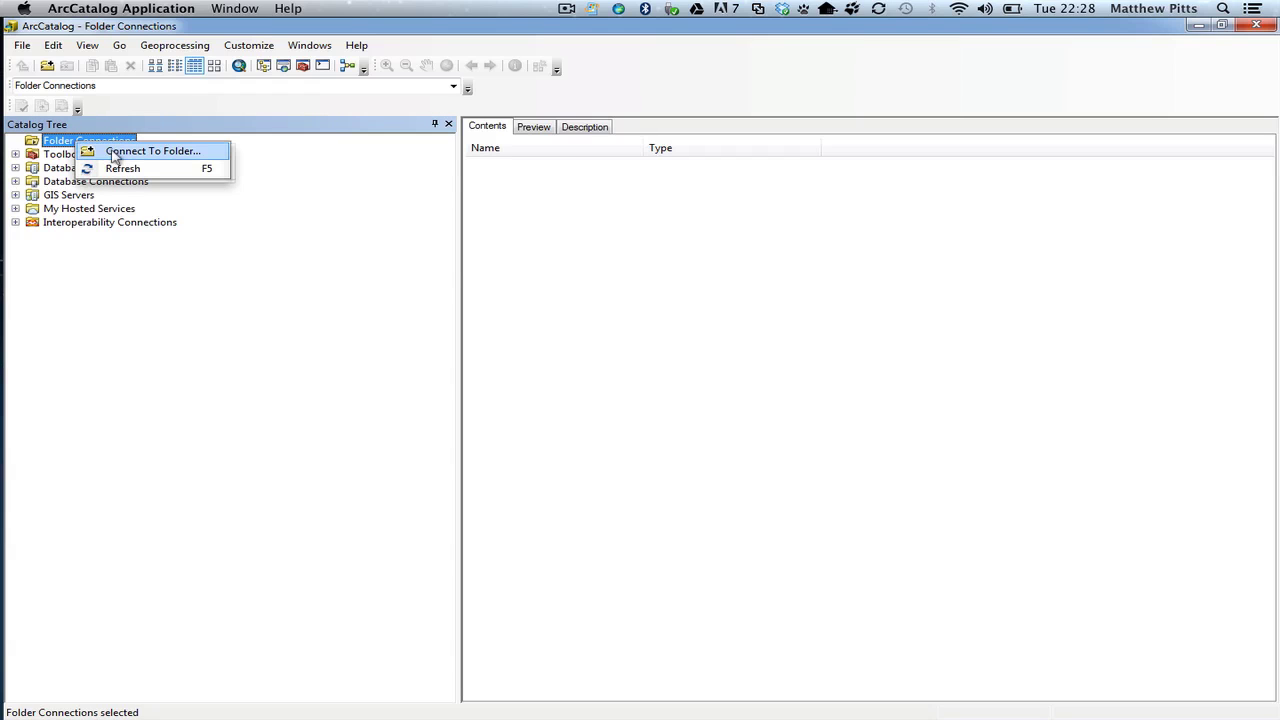
left_click(115, 150)
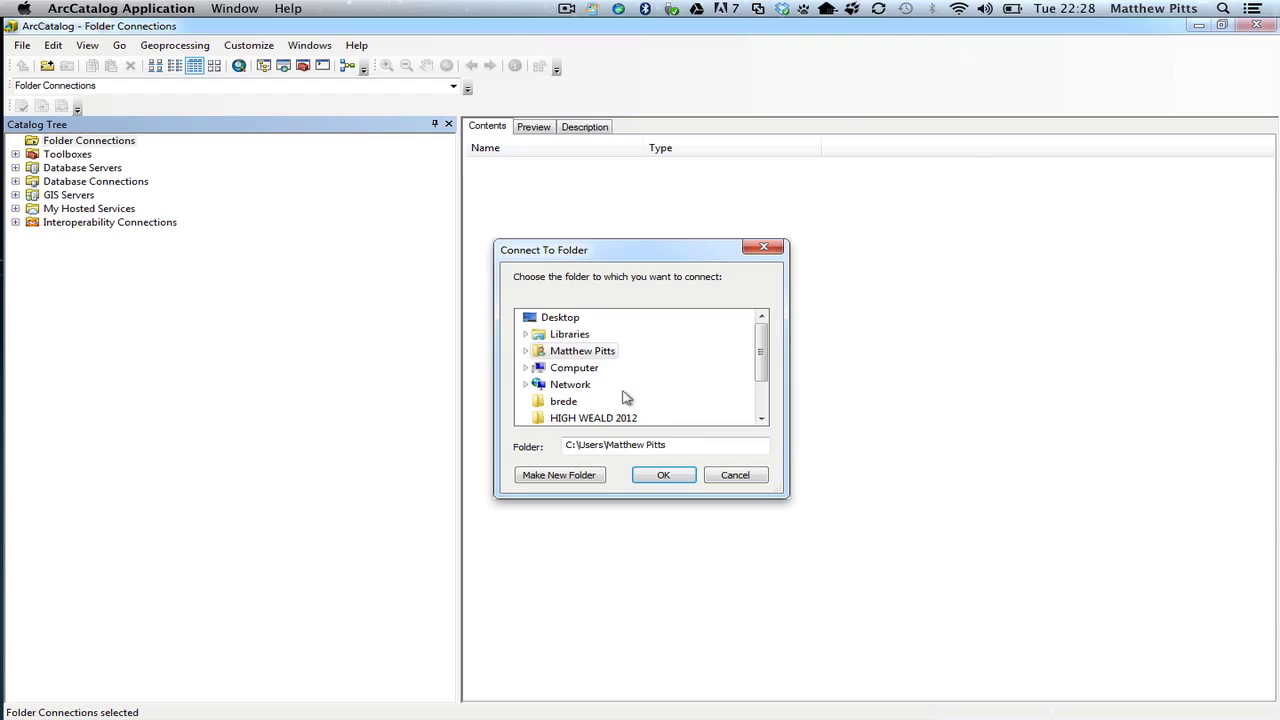
left_click(526, 368)
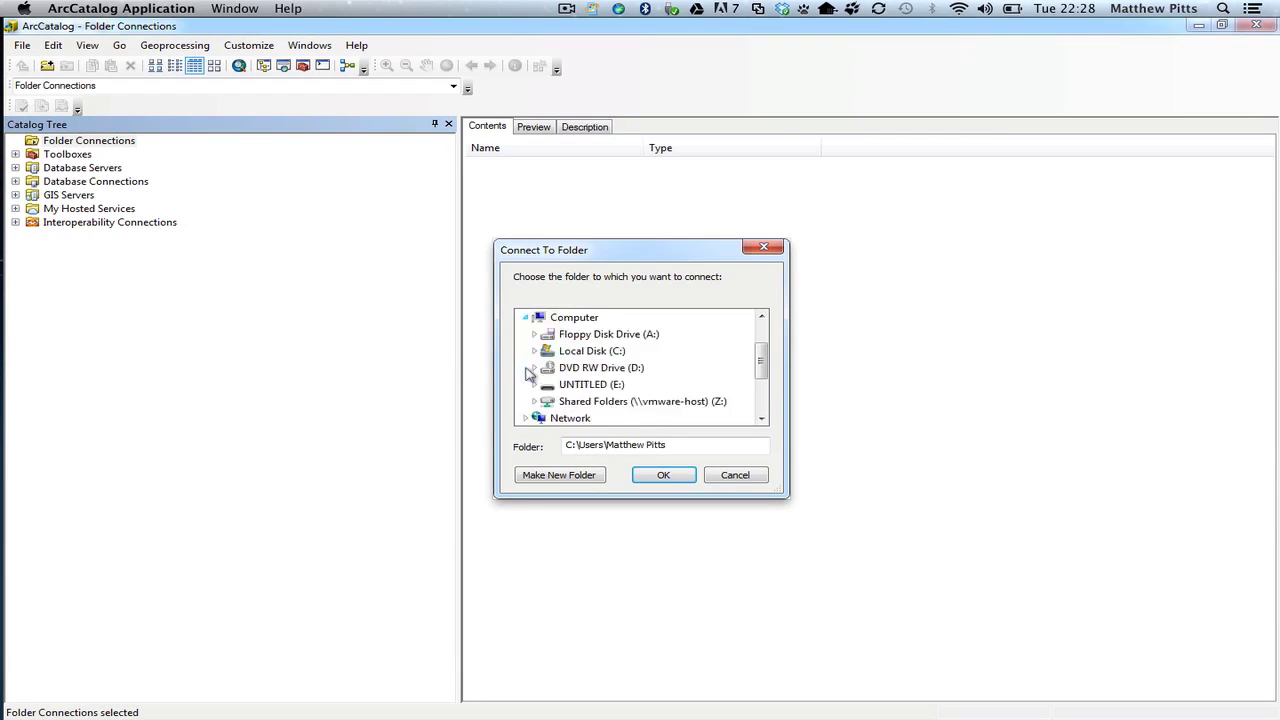
double_click(591, 389)
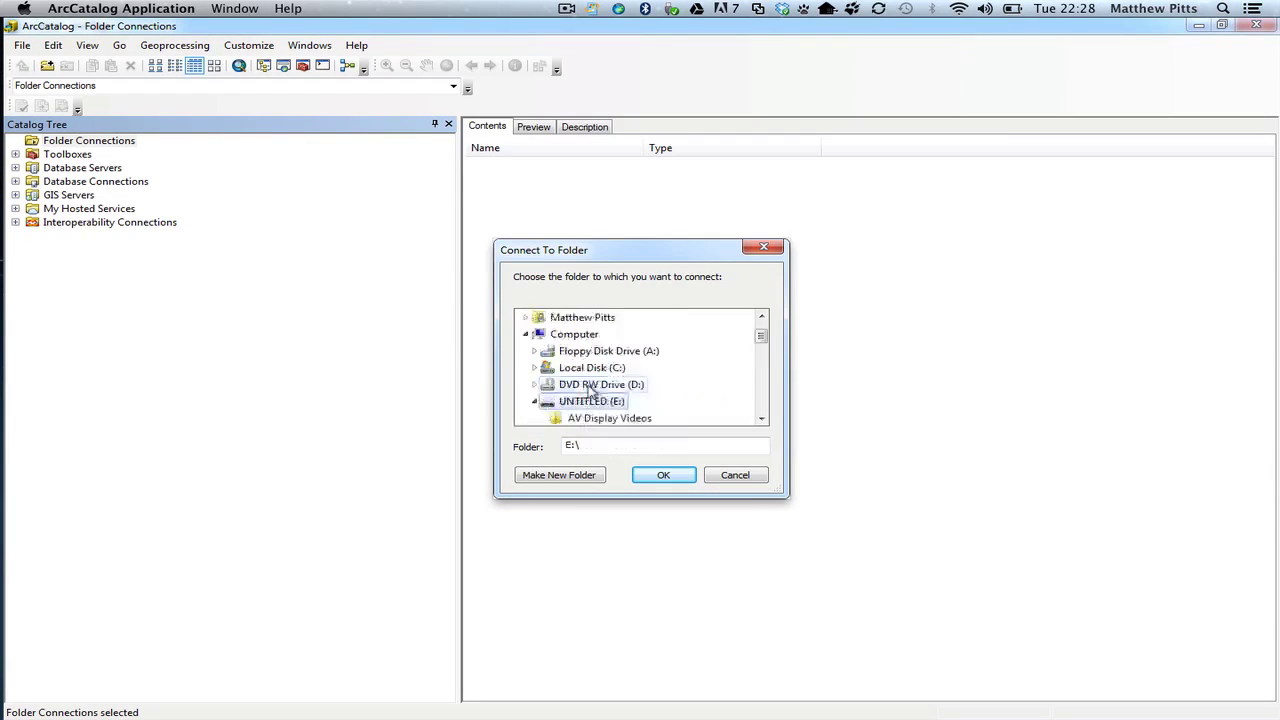
left_click(762, 419)
left_click(762, 419)
left_click(762, 419)
left_click(762, 419)
left_click(762, 419)
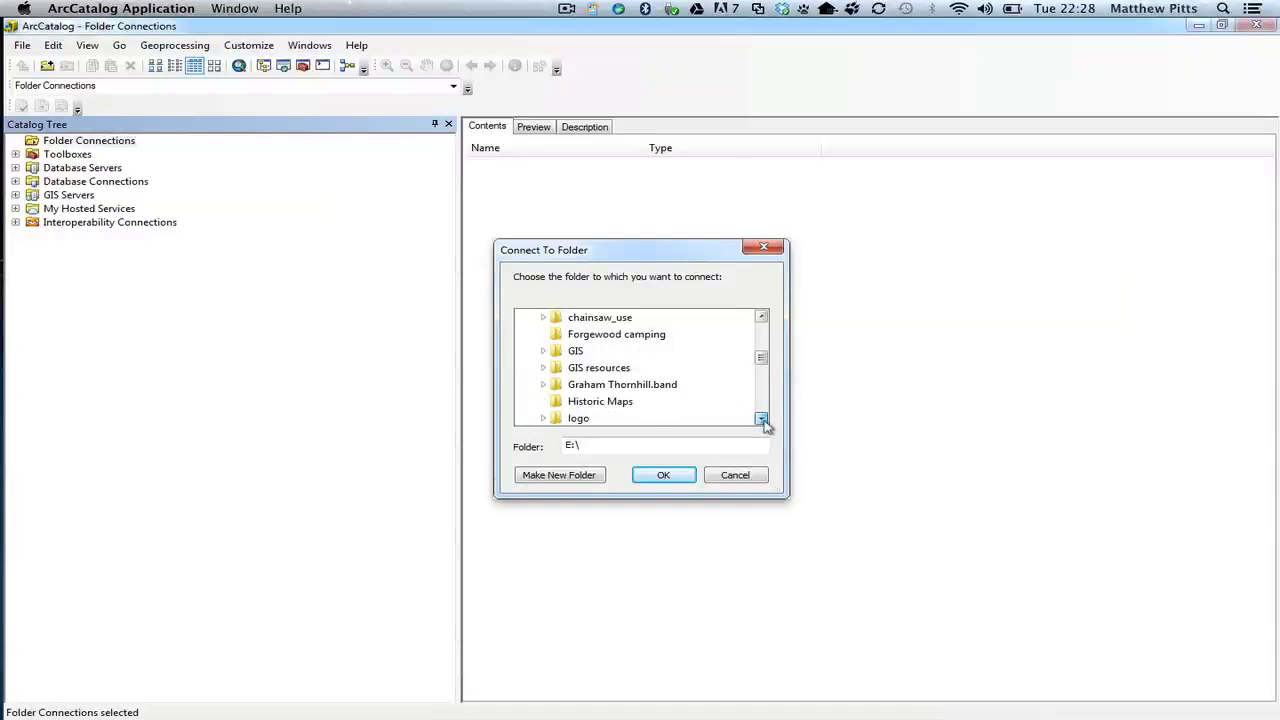
left_click(762, 419)
left_click(762, 419)
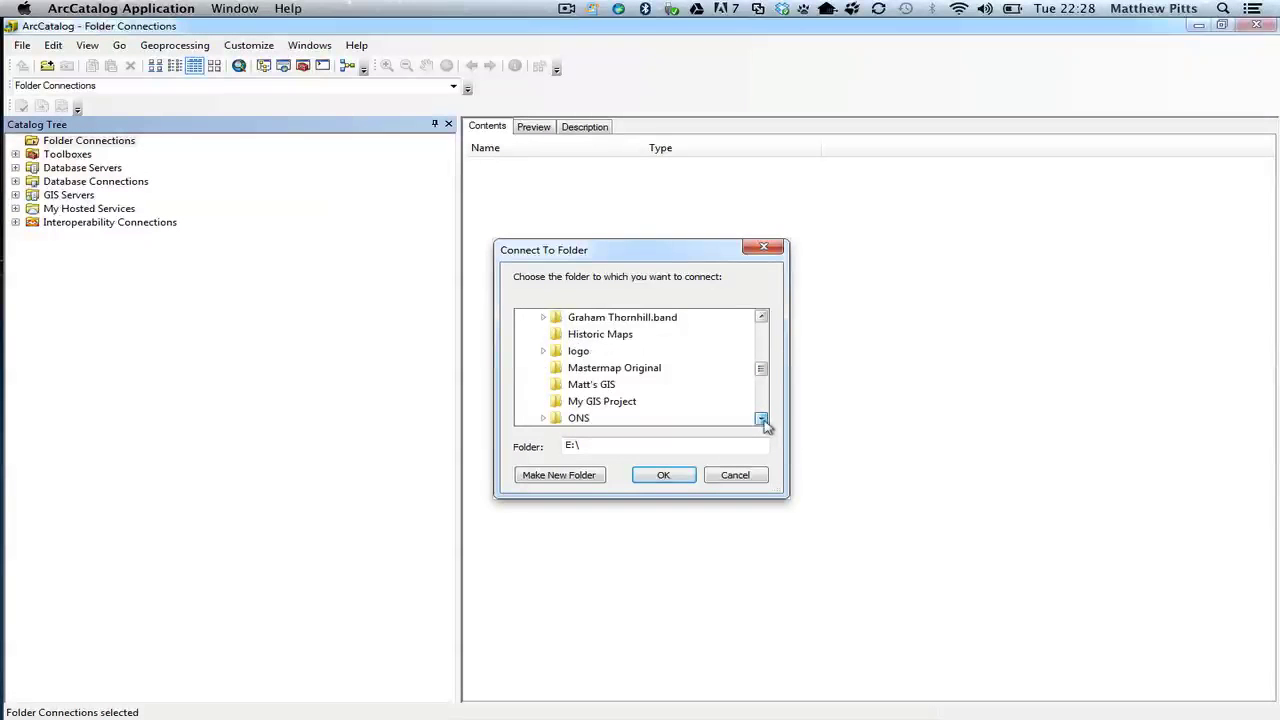
left_click(618, 402)
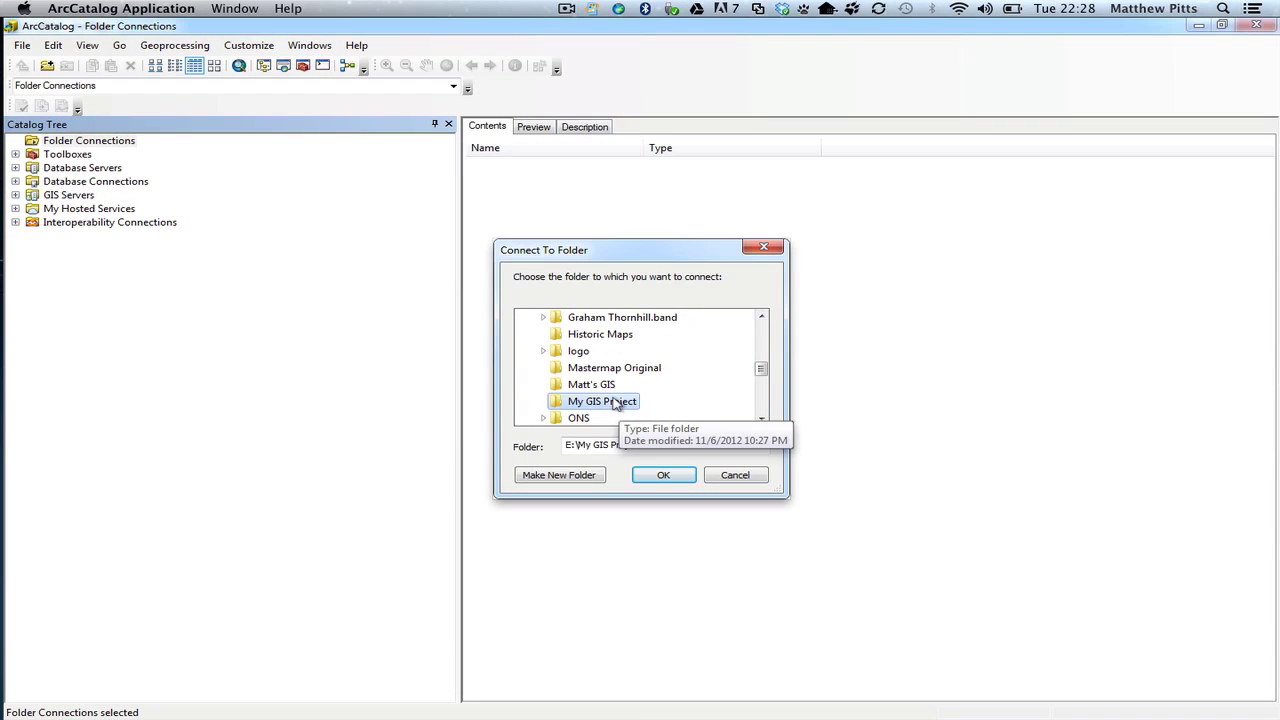
left_click(664, 475)
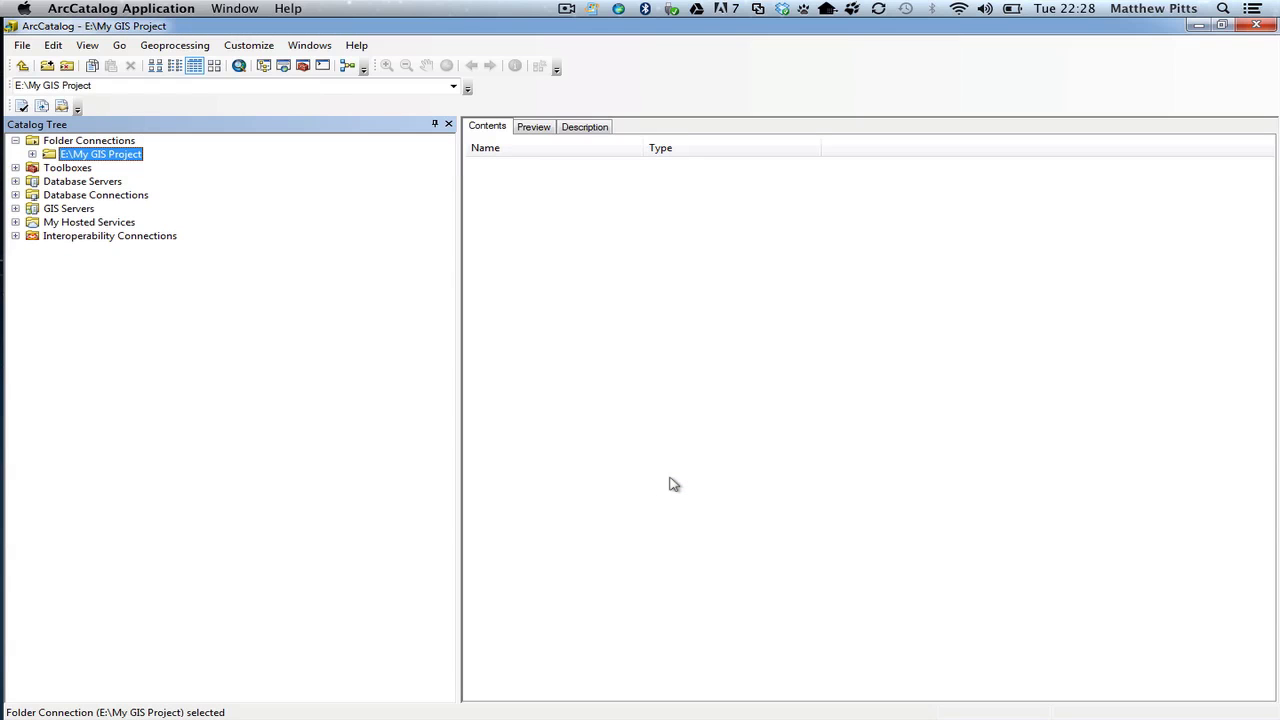
Create a file geodatabase named My GIS Project database inside the E:\My GIS Project connection.
left_click(32, 154)
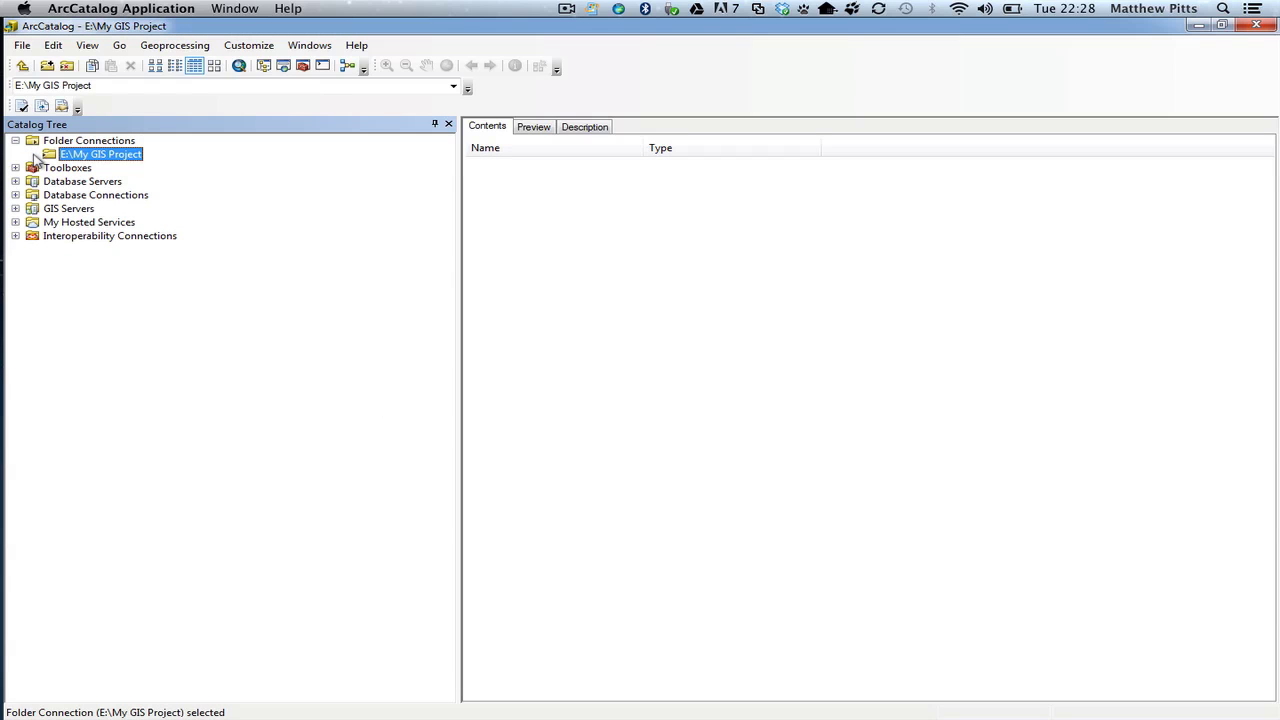
left_click(85, 158)
left_click(210, 230)
right_click(108, 160)
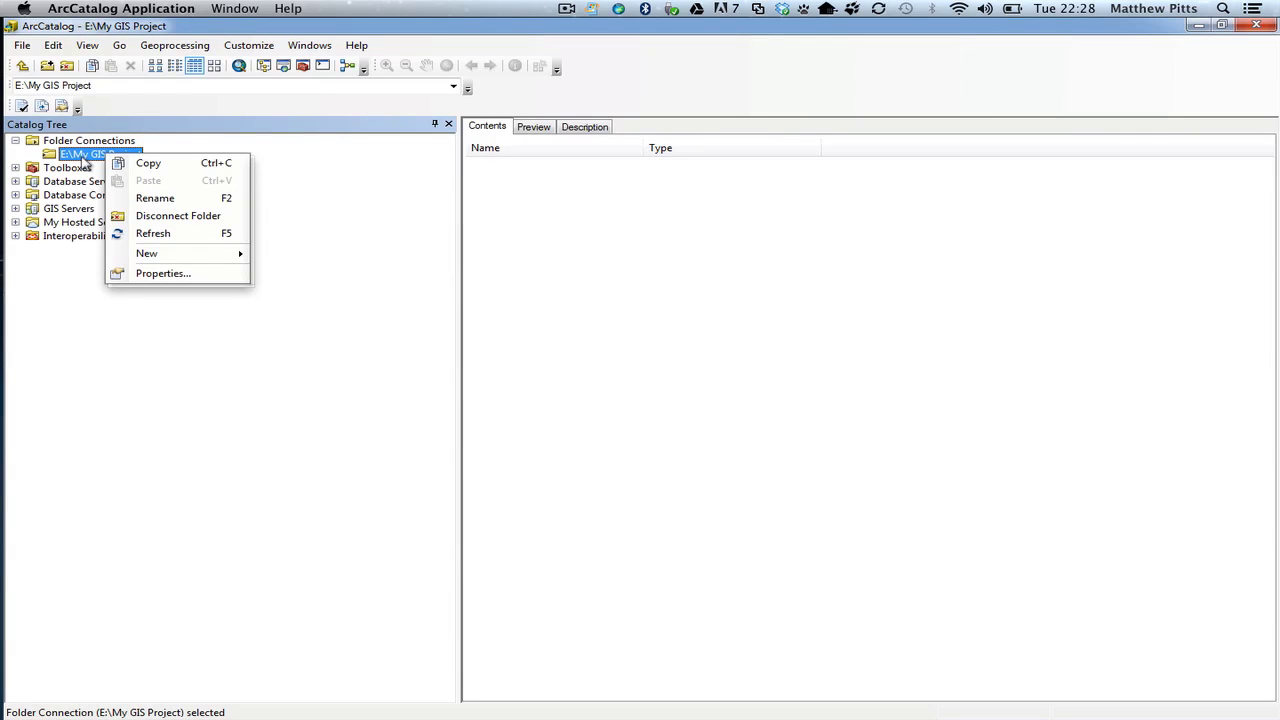
mouse_move(180, 252)
mouse_move(224, 260)
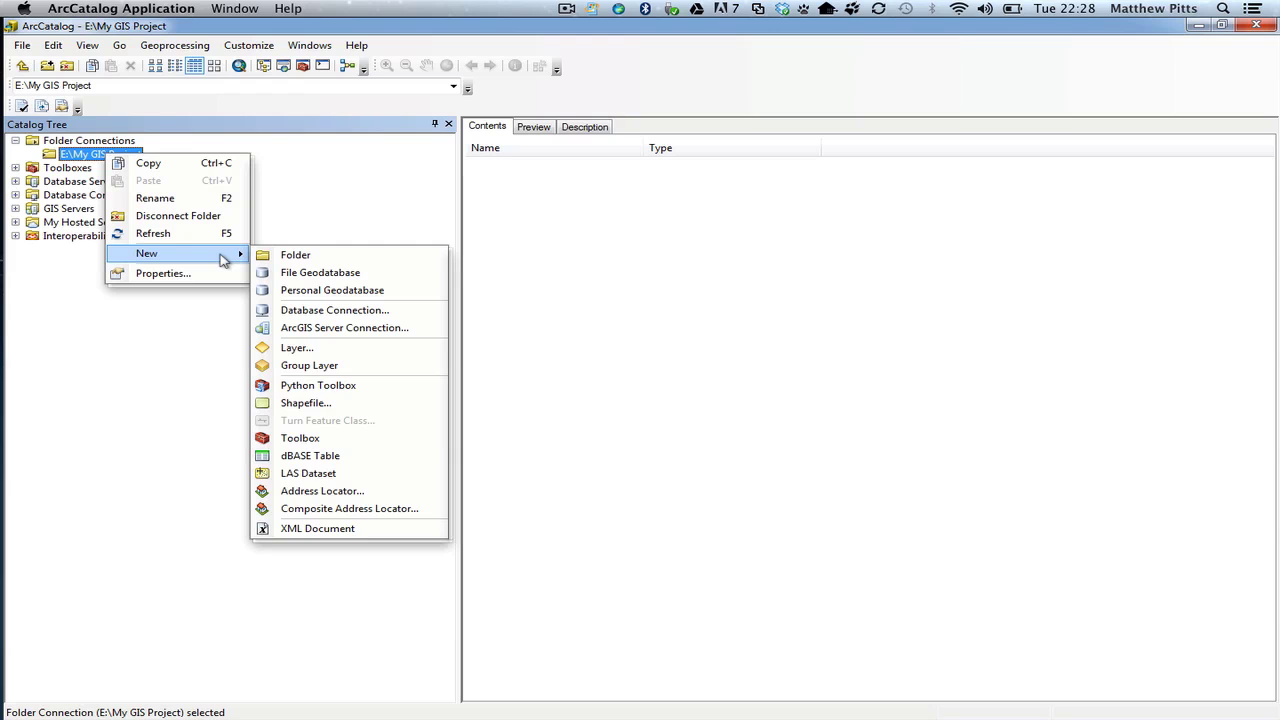
left_click(305, 275)
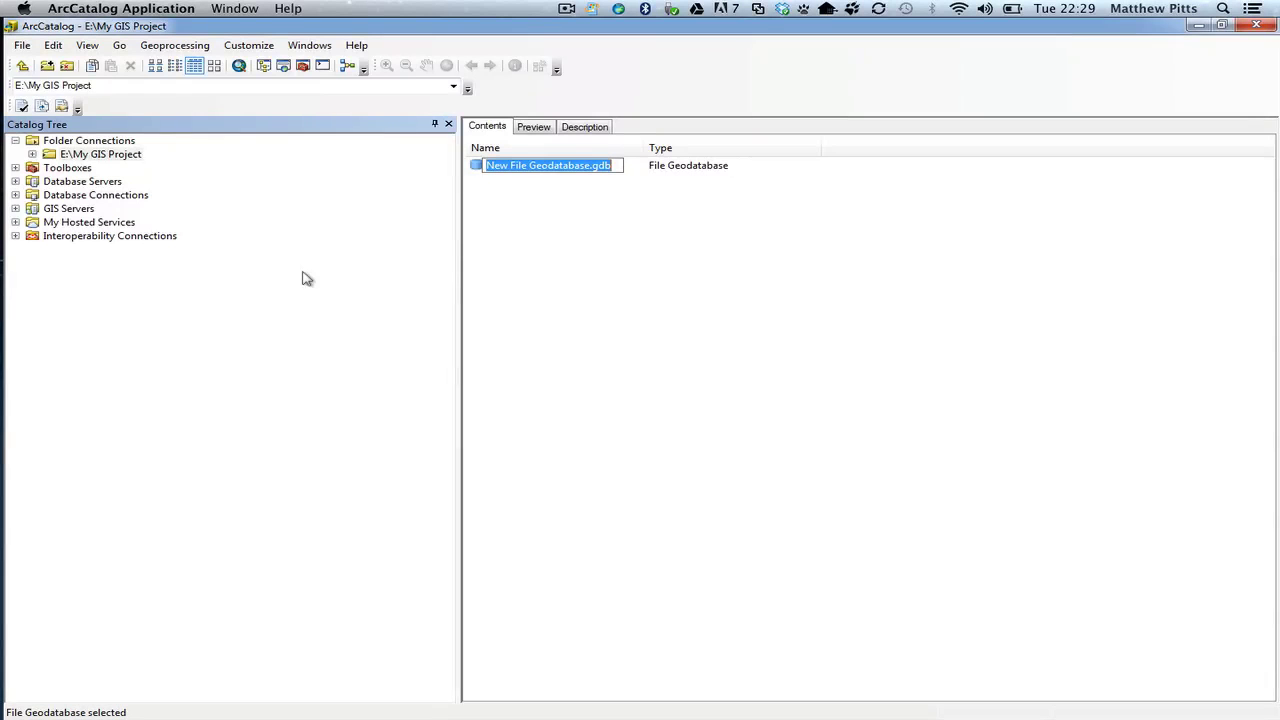
type("My ")
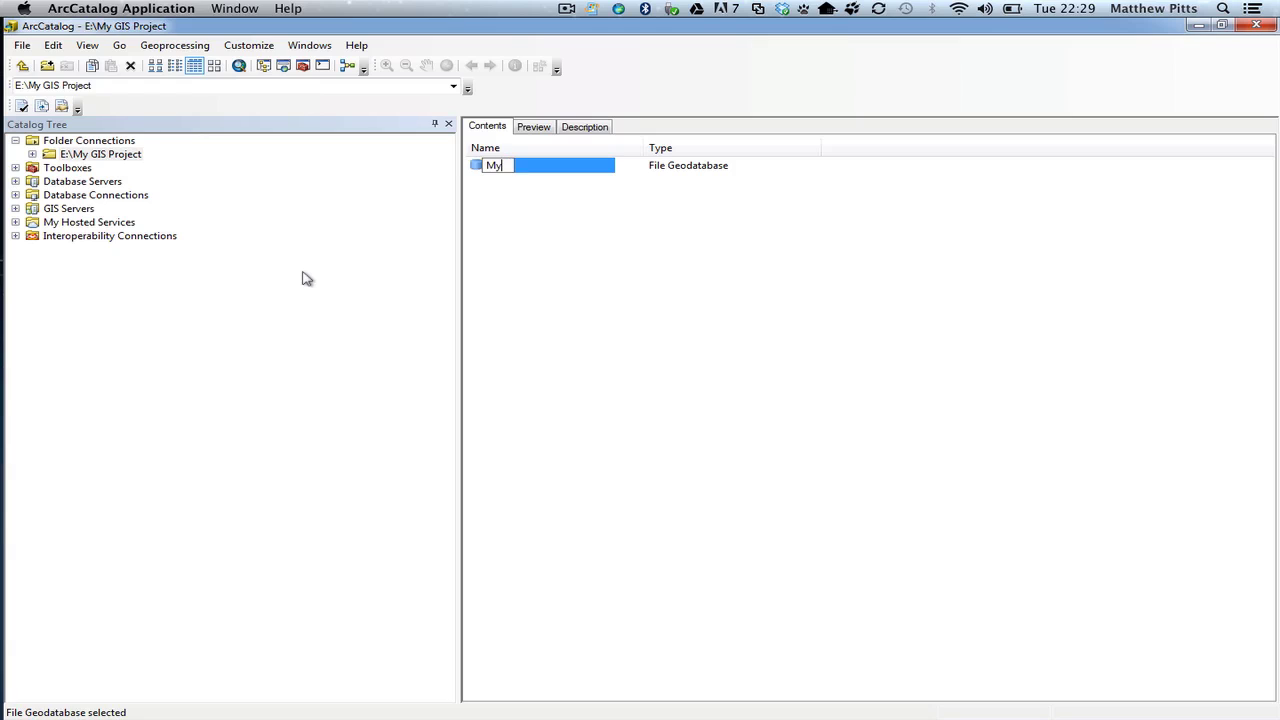
type("GIS Project da")
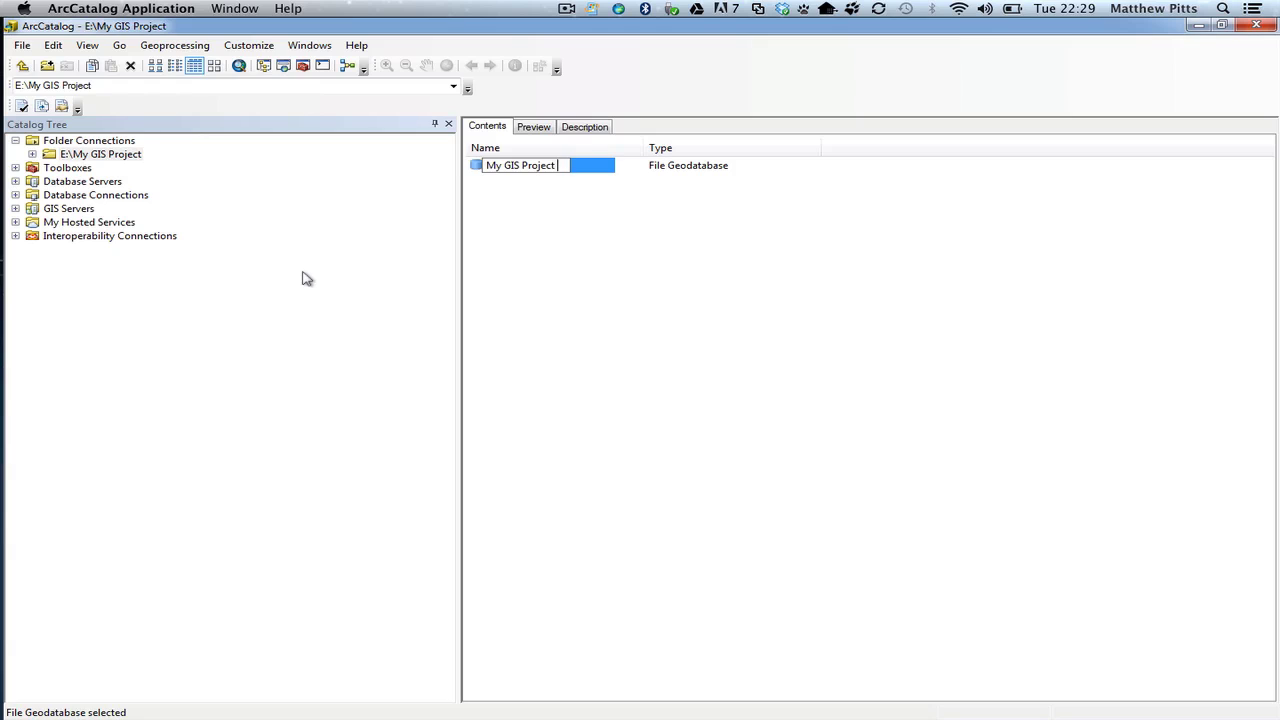
type("tabase")
key("Return")
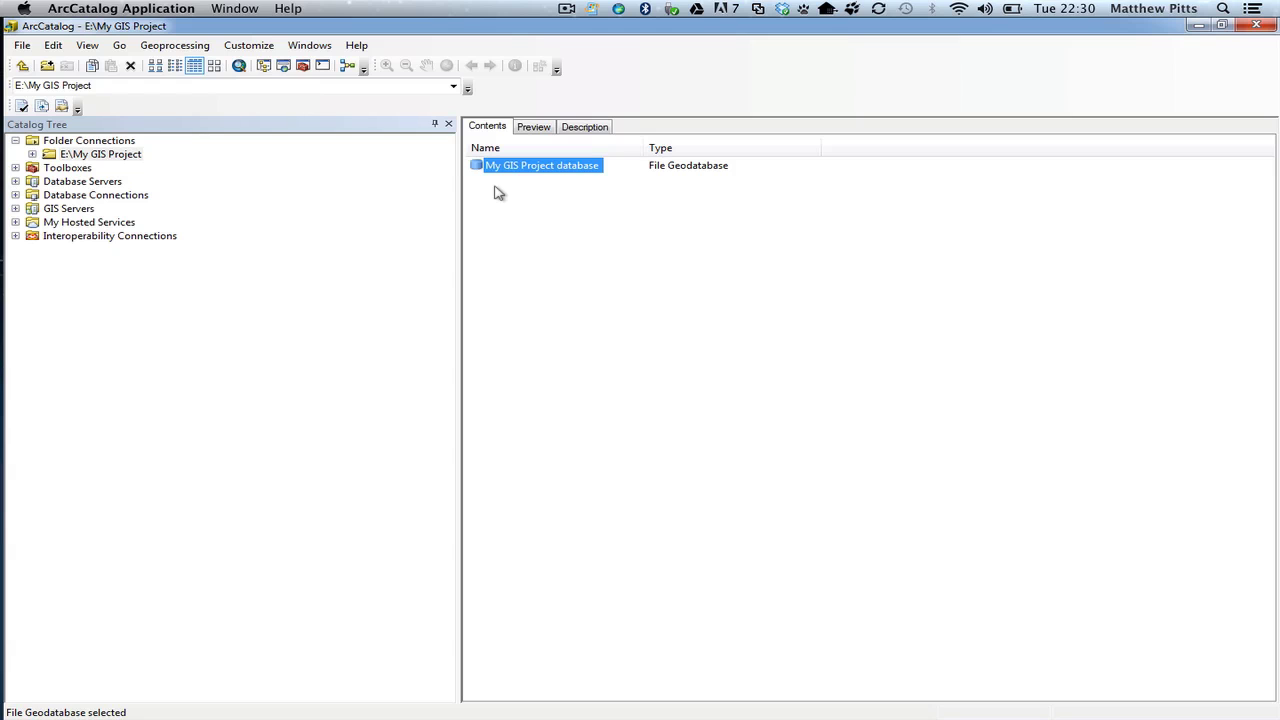
Switch to Windows Explorer and copy the unzipped winspeed folder from the Desktop.
mouse_move(12, 288)
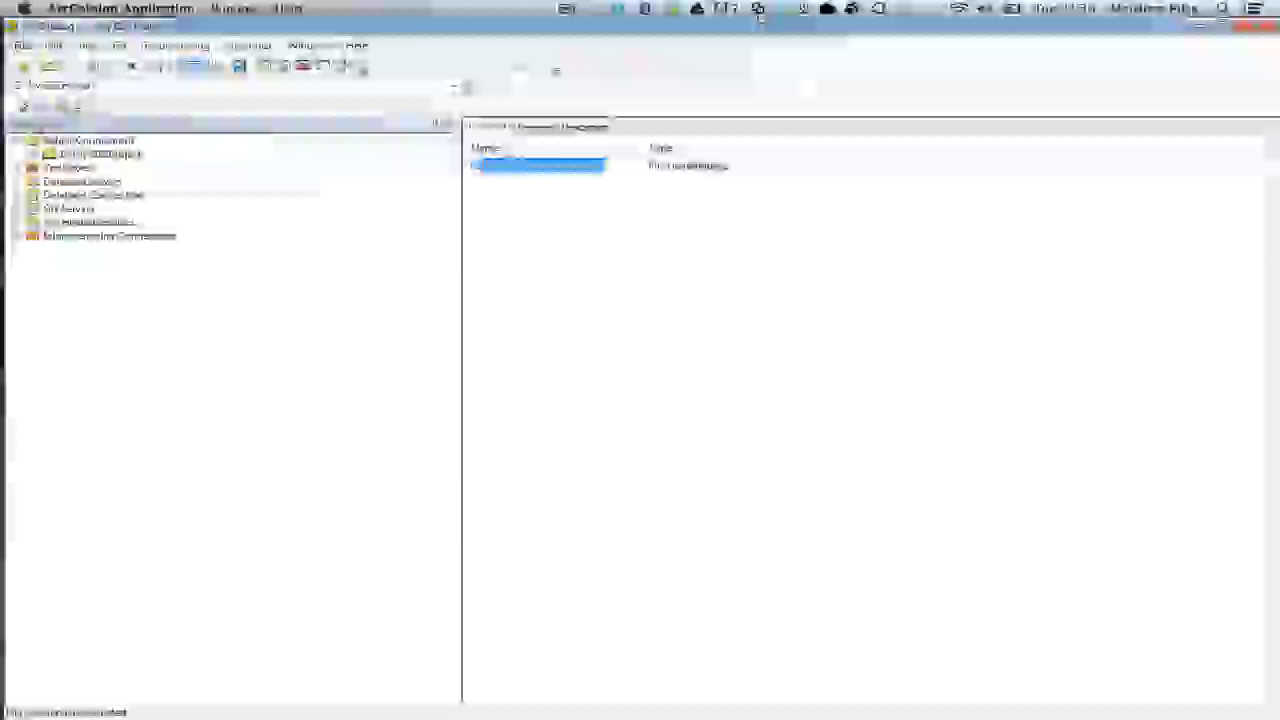
left_click(758, 10)
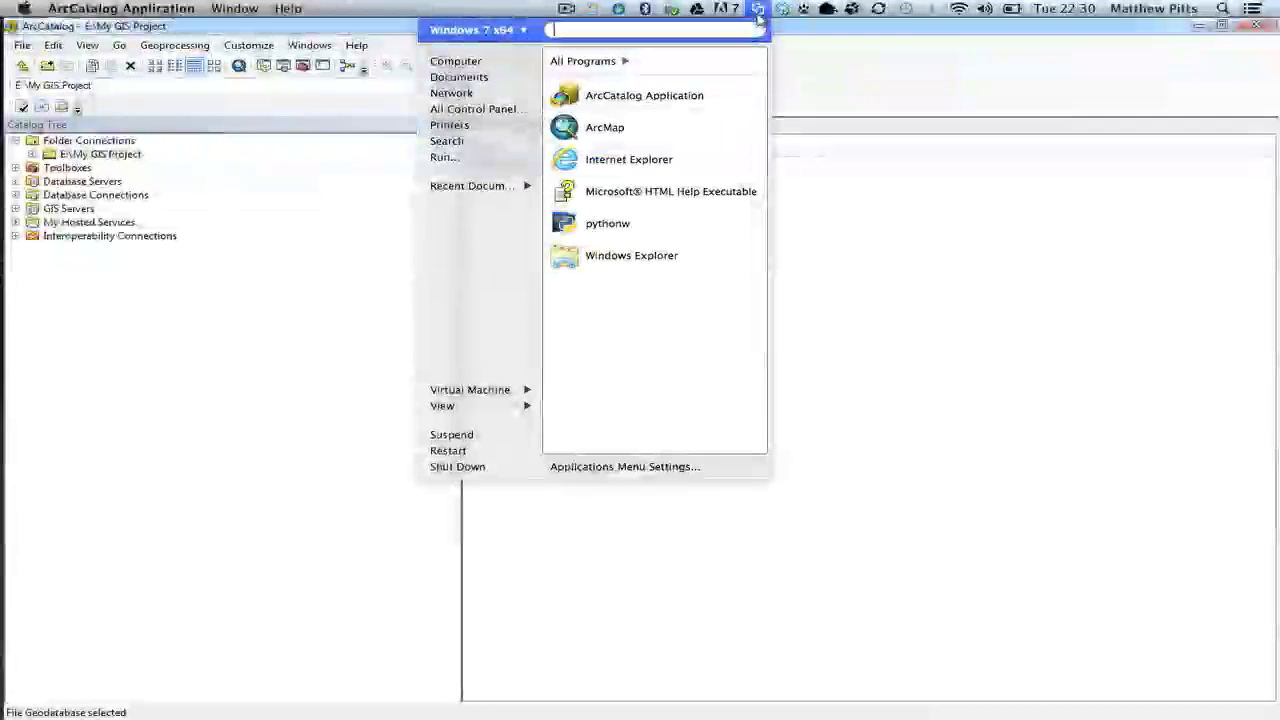
left_click(608, 252)
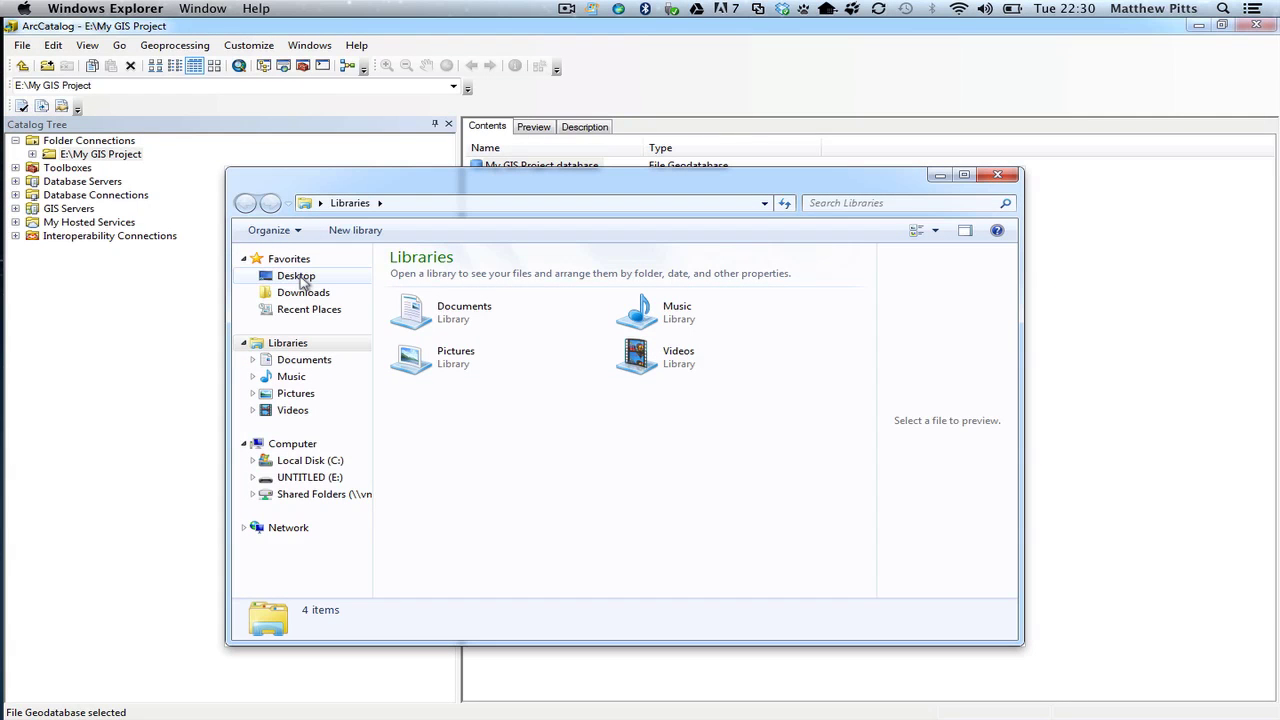
left_click(300, 280)
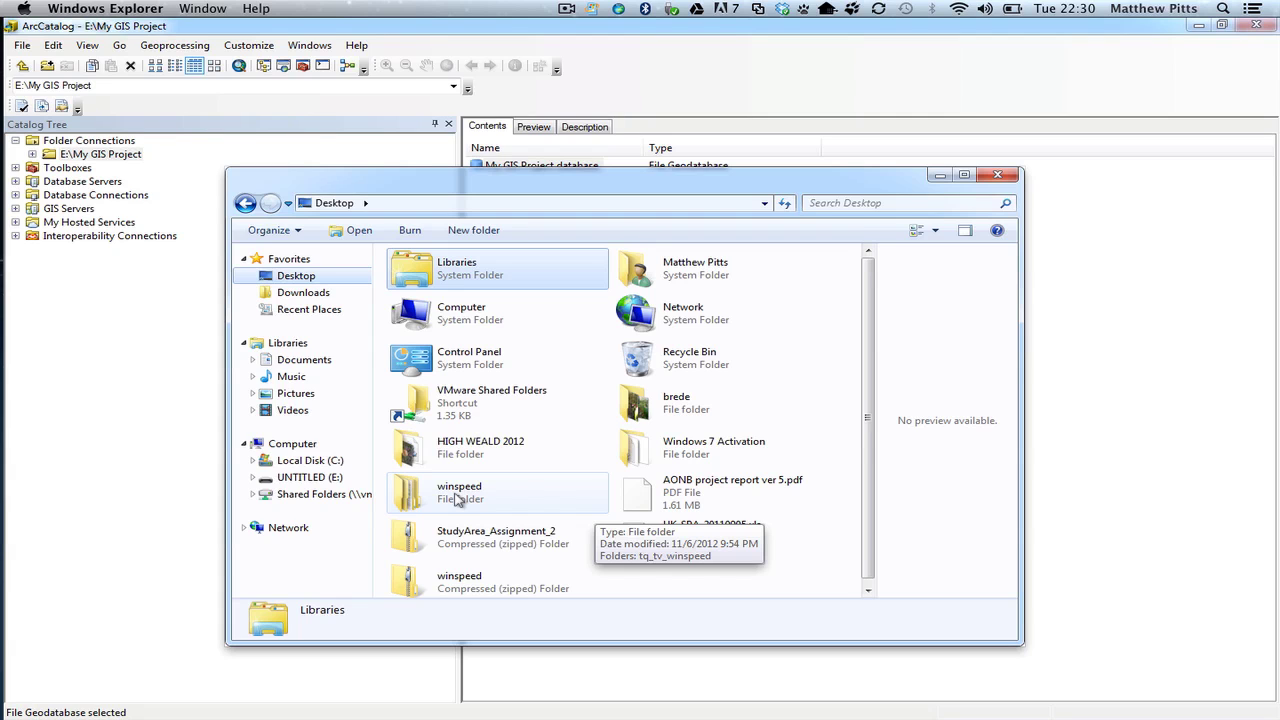
left_click(457, 497)
right_click(456, 496)
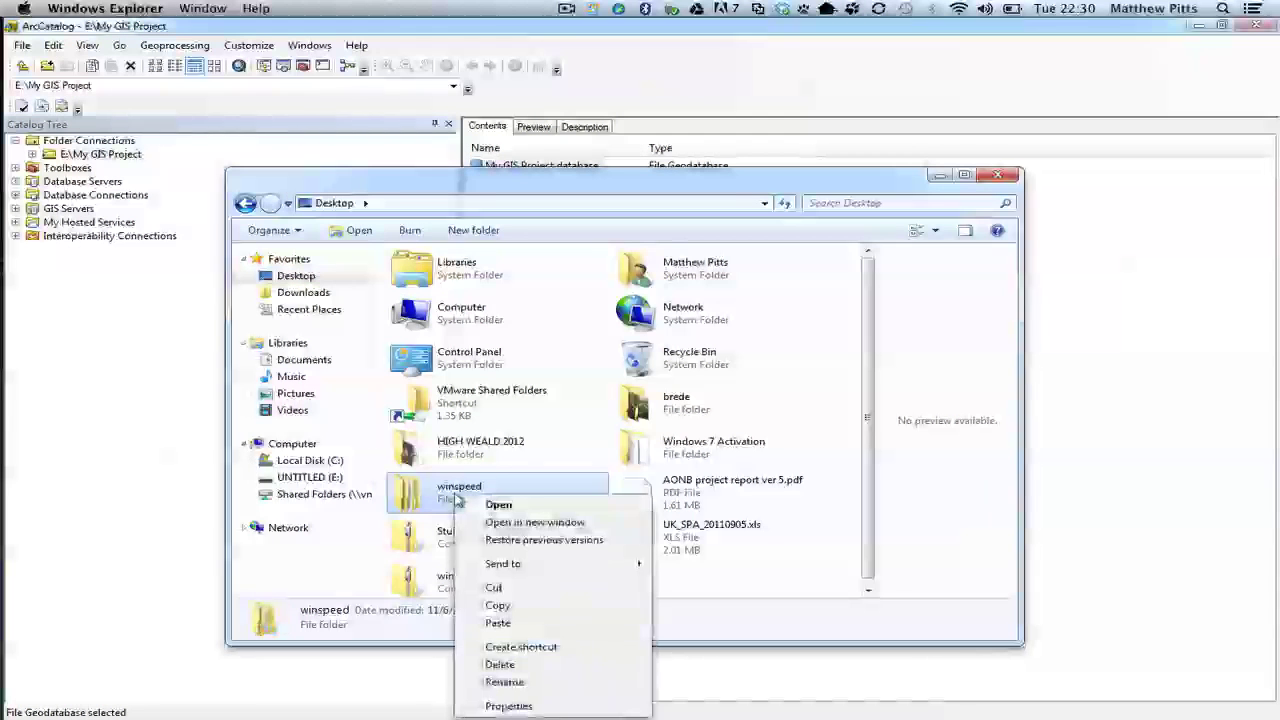
left_click(505, 606)
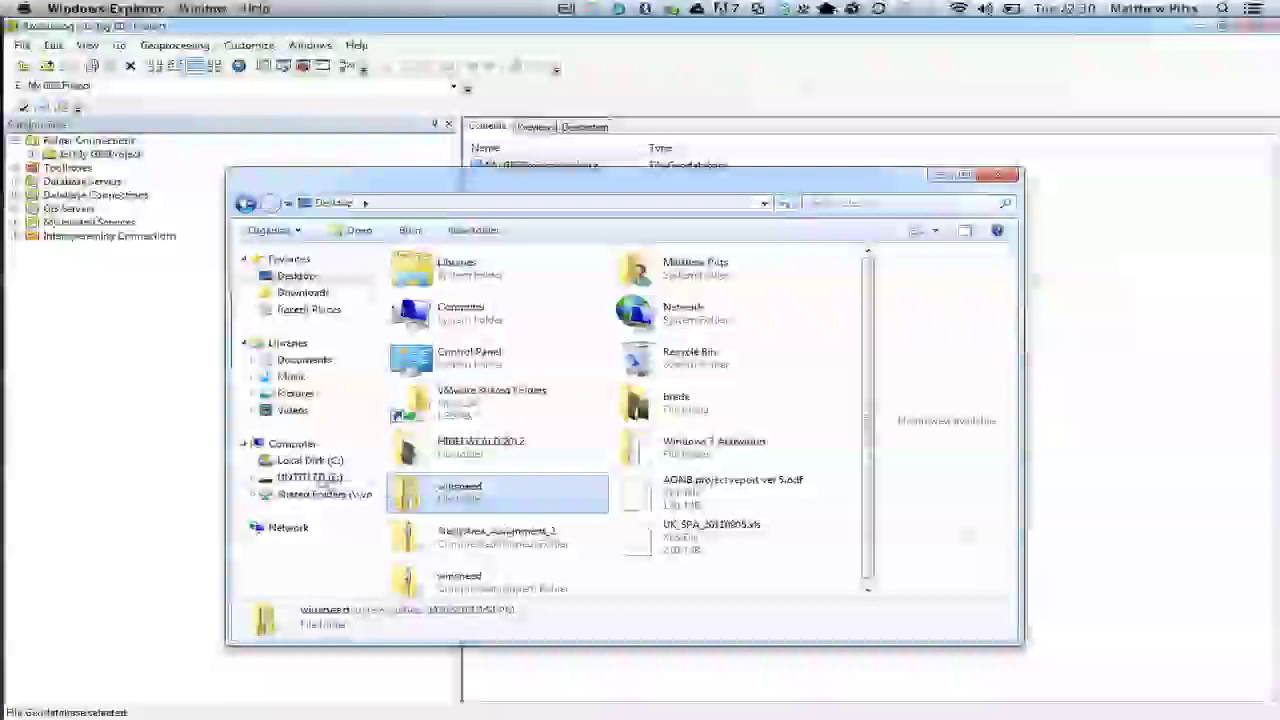
Create a folder named Original Data inside My GIS Project on the E: drive.
left_click(310, 477)
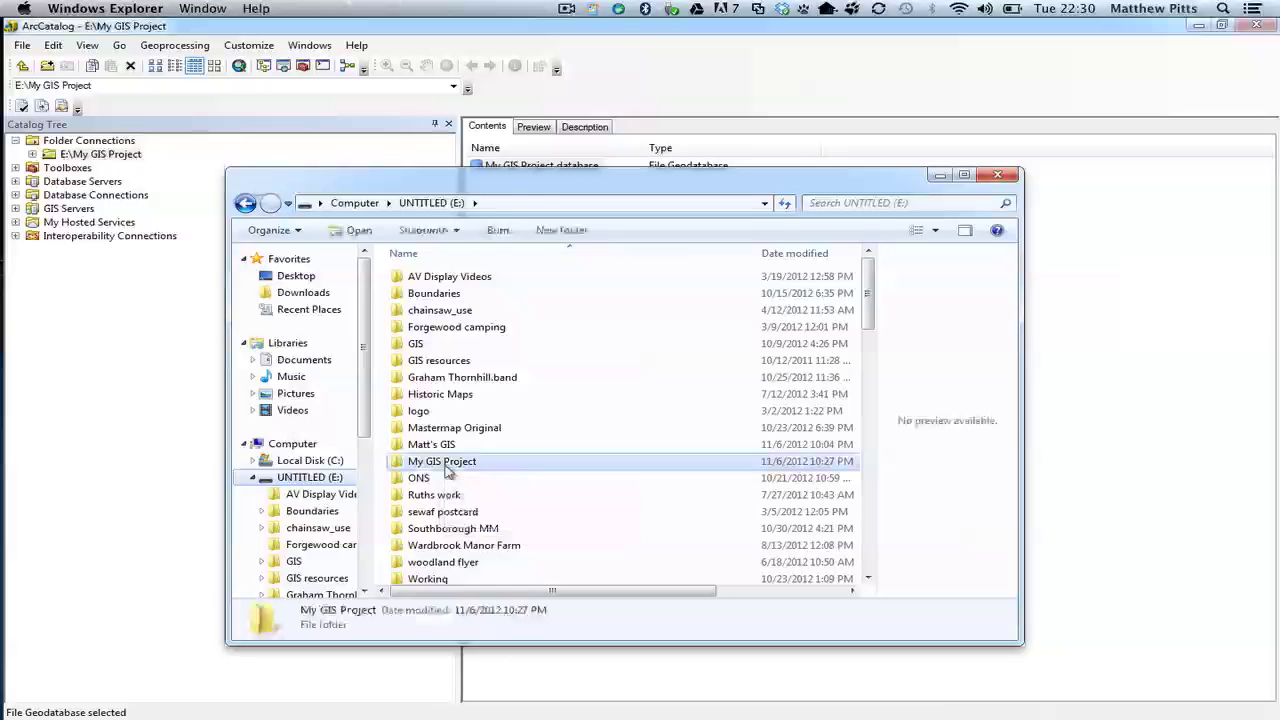
double_click(445, 463)
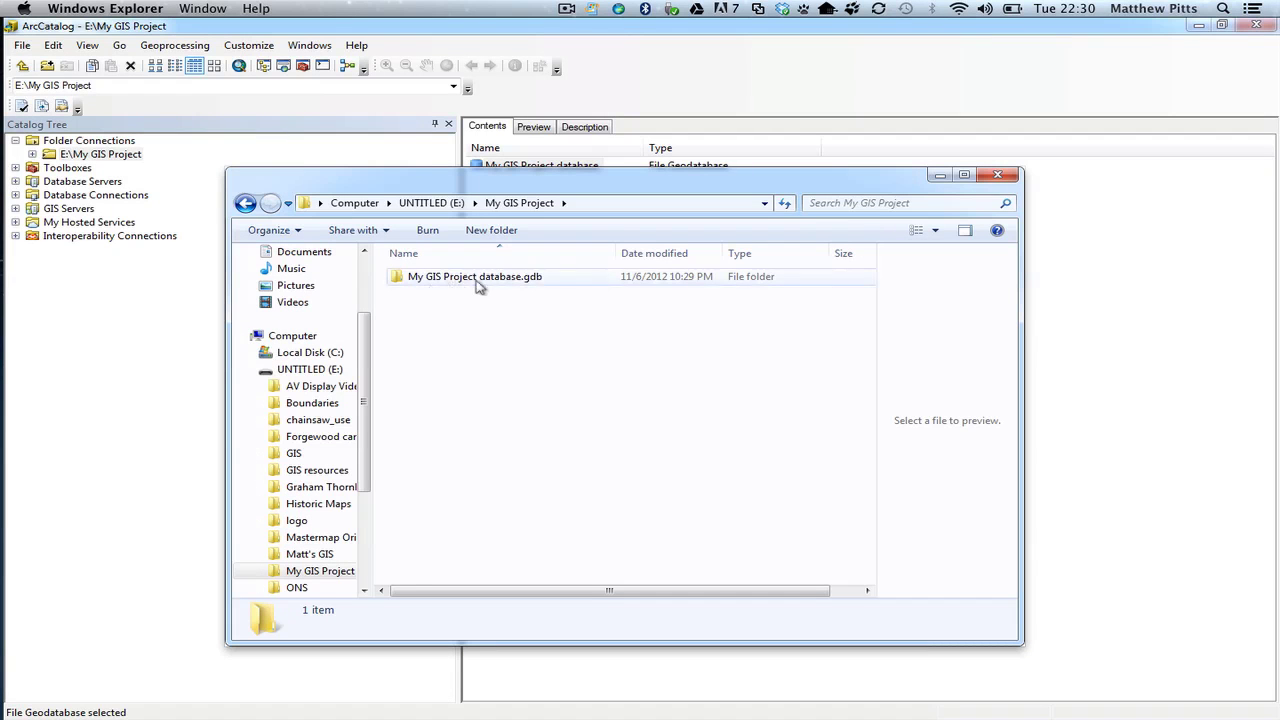
right_click(438, 342)
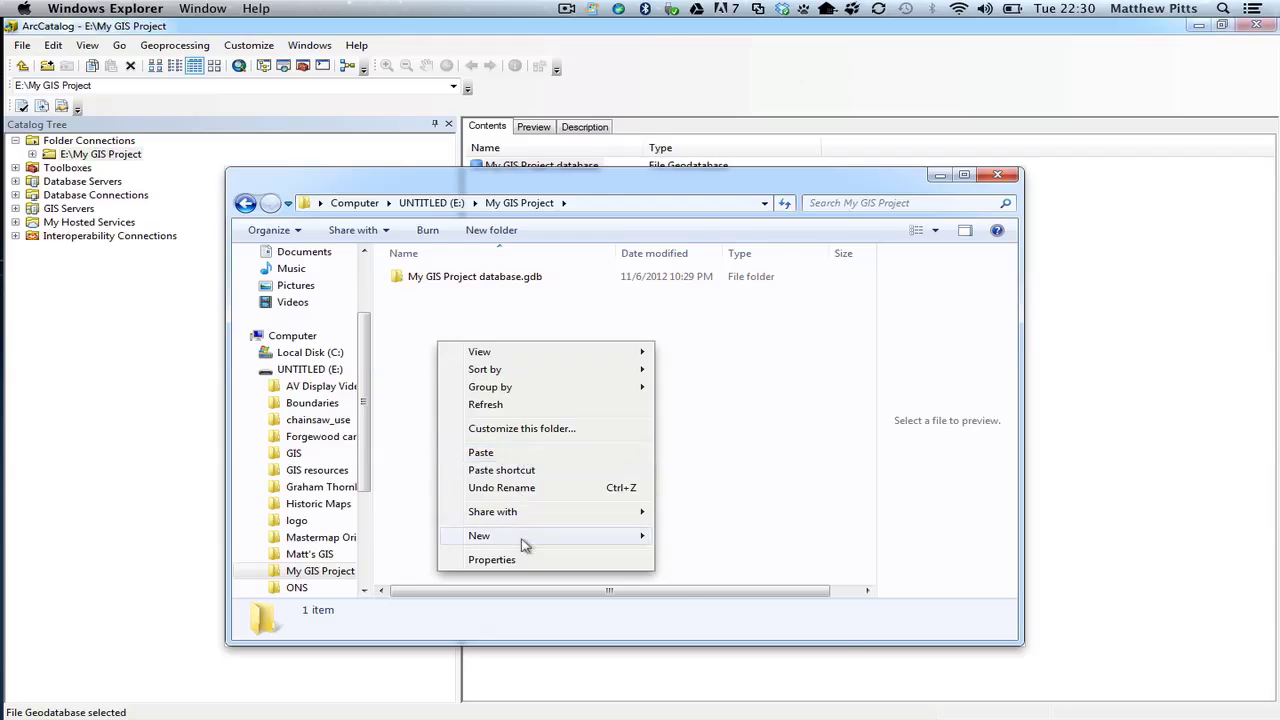
mouse_move(524, 540)
left_click(708, 537)
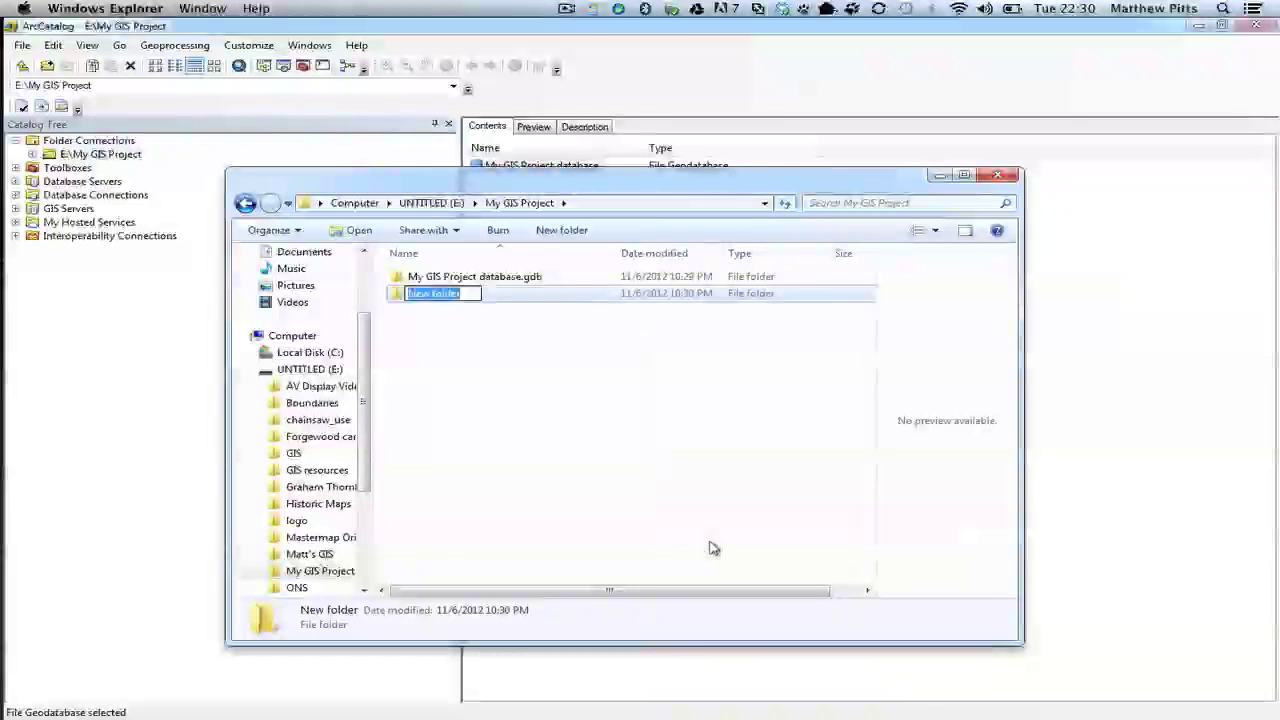
type("Origi")
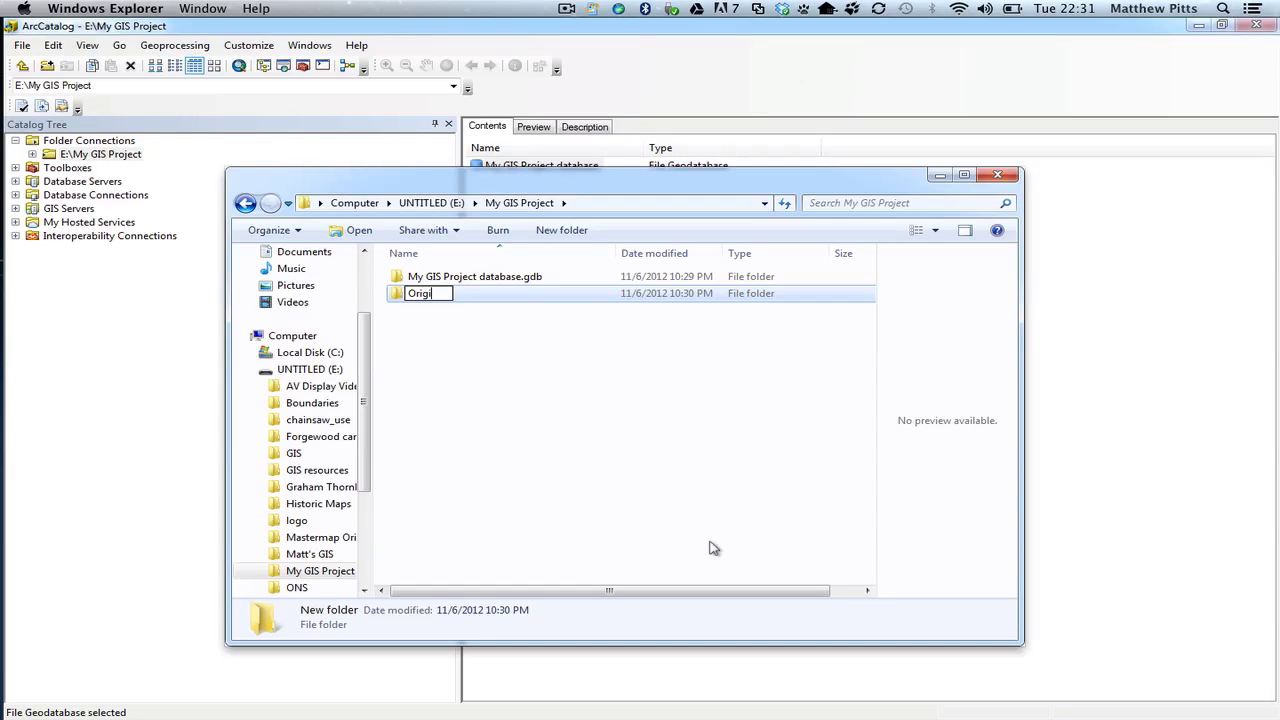
type("nal Data")
key("Return")
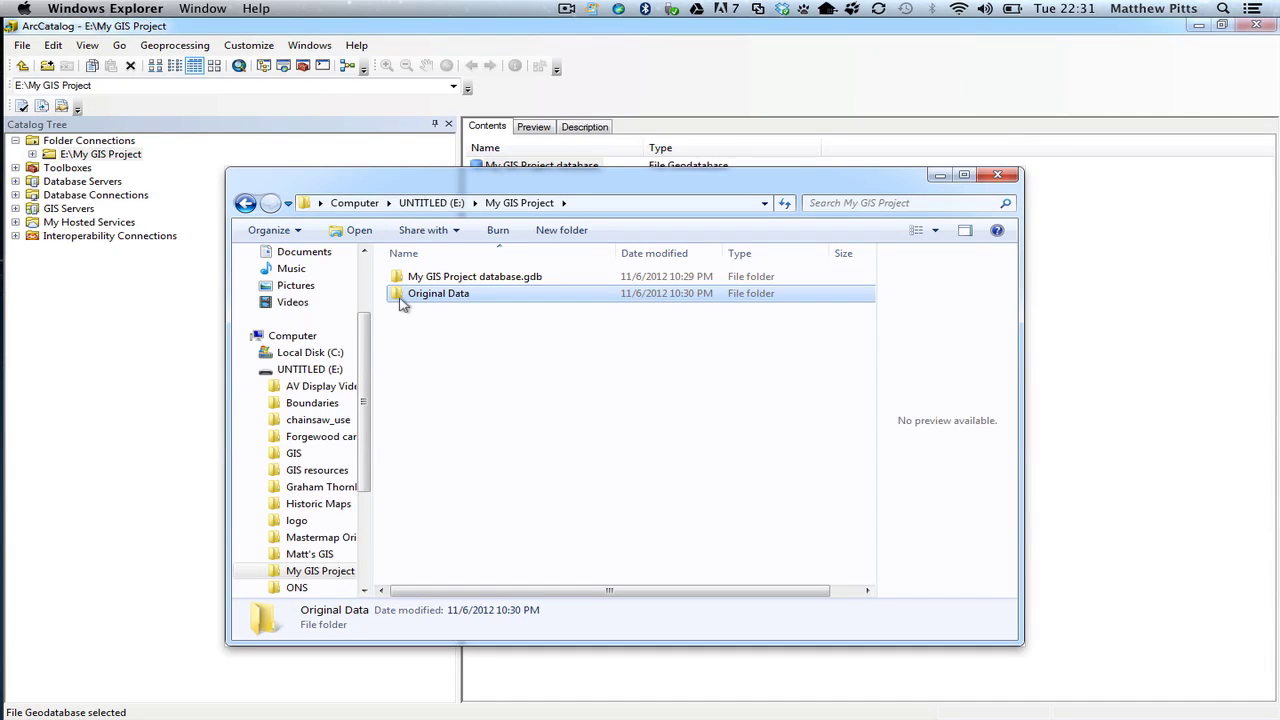
Paste the copied winspeed folder into the Original Data folder.
double_click(401, 302)
right_click(420, 330)
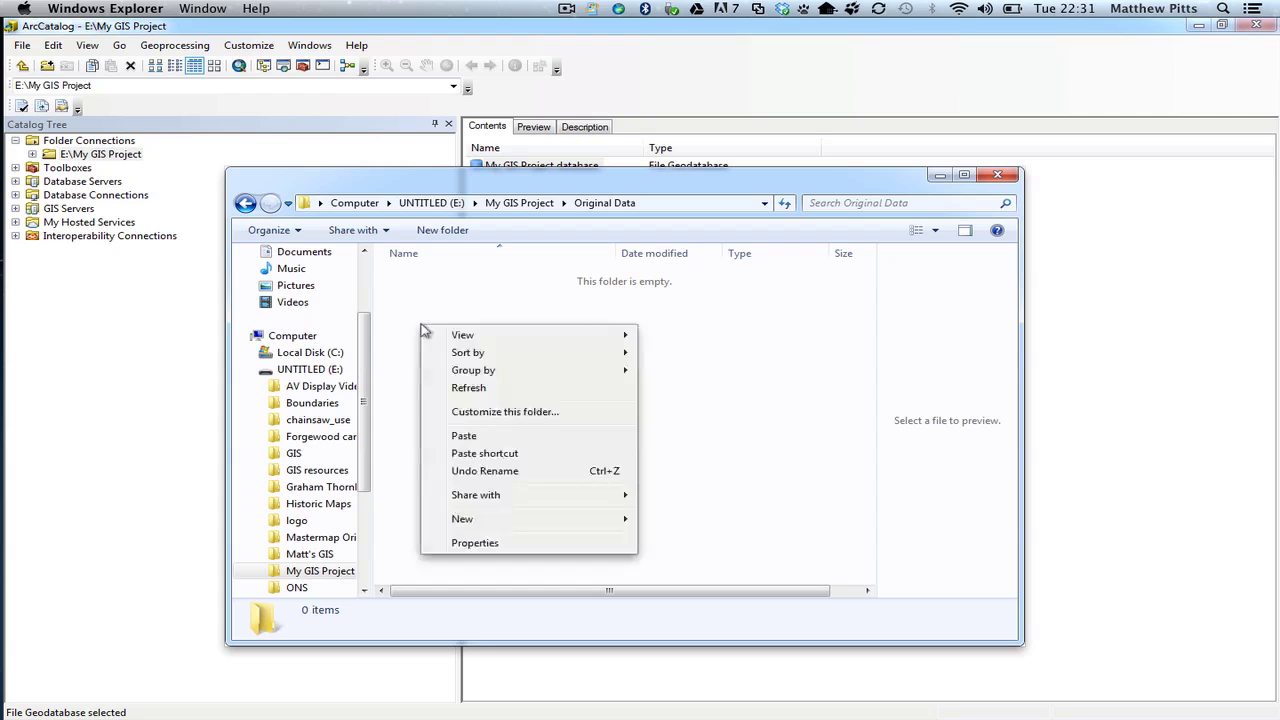
left_click(489, 438)
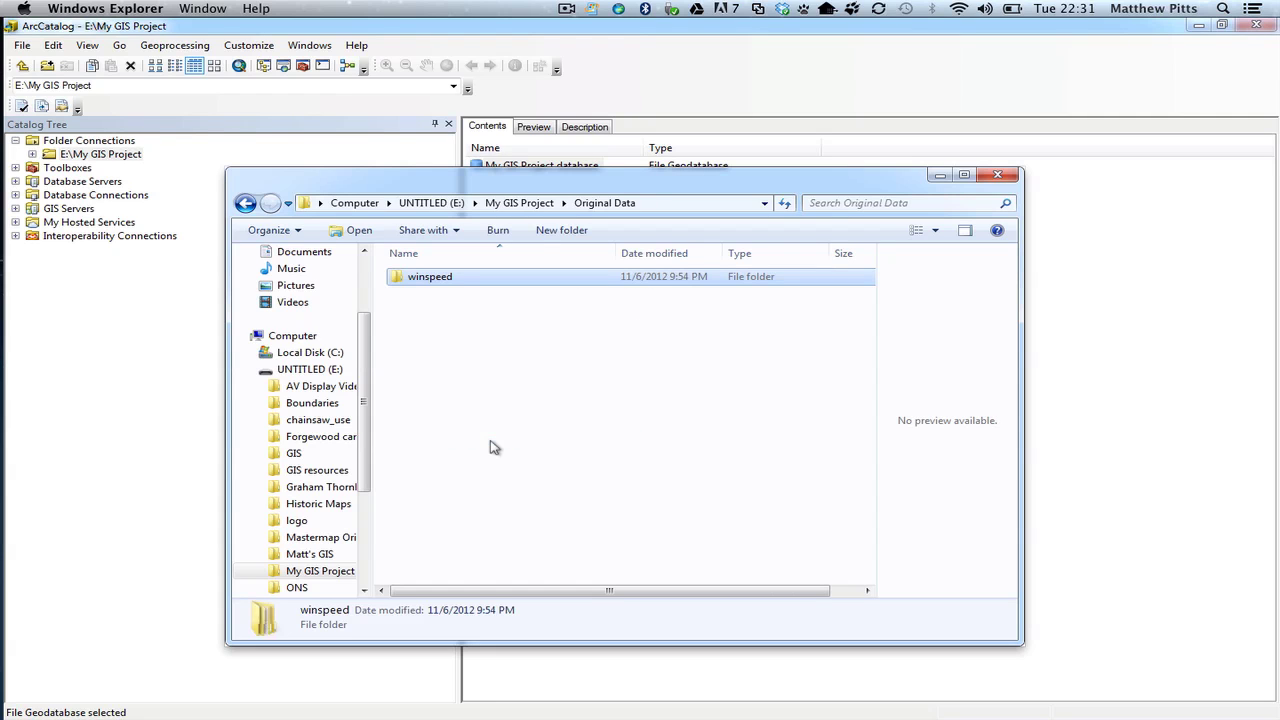
Return to the Desktop folder and start extracting the StudyArea_Assignment_2 zipped folder.
left_click(246, 204)
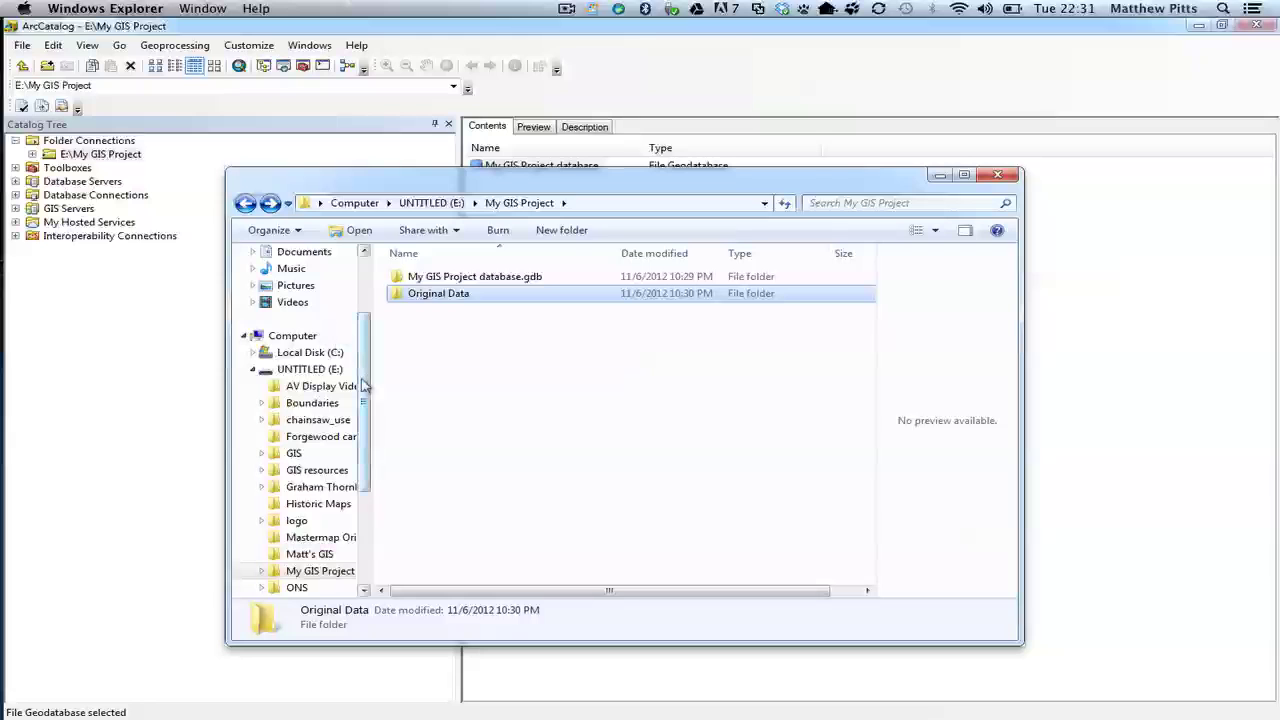
scroll(360, 352, "up", 3)
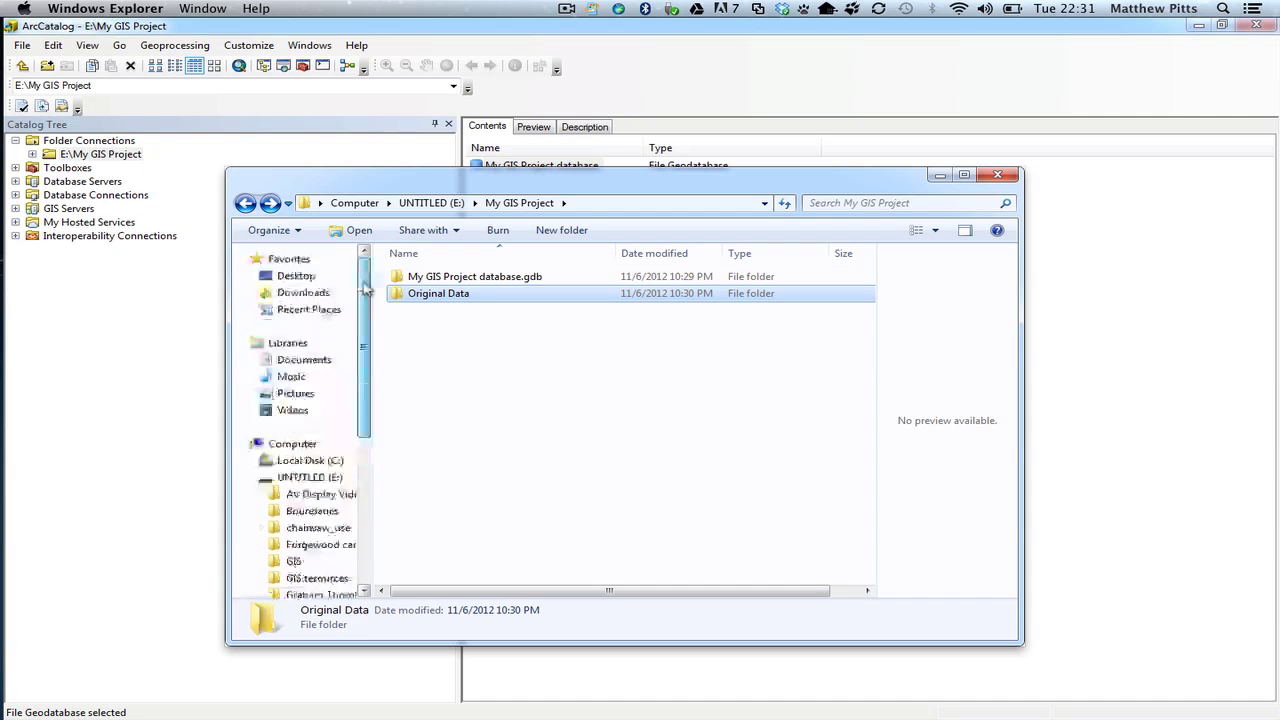
left_click(296, 276)
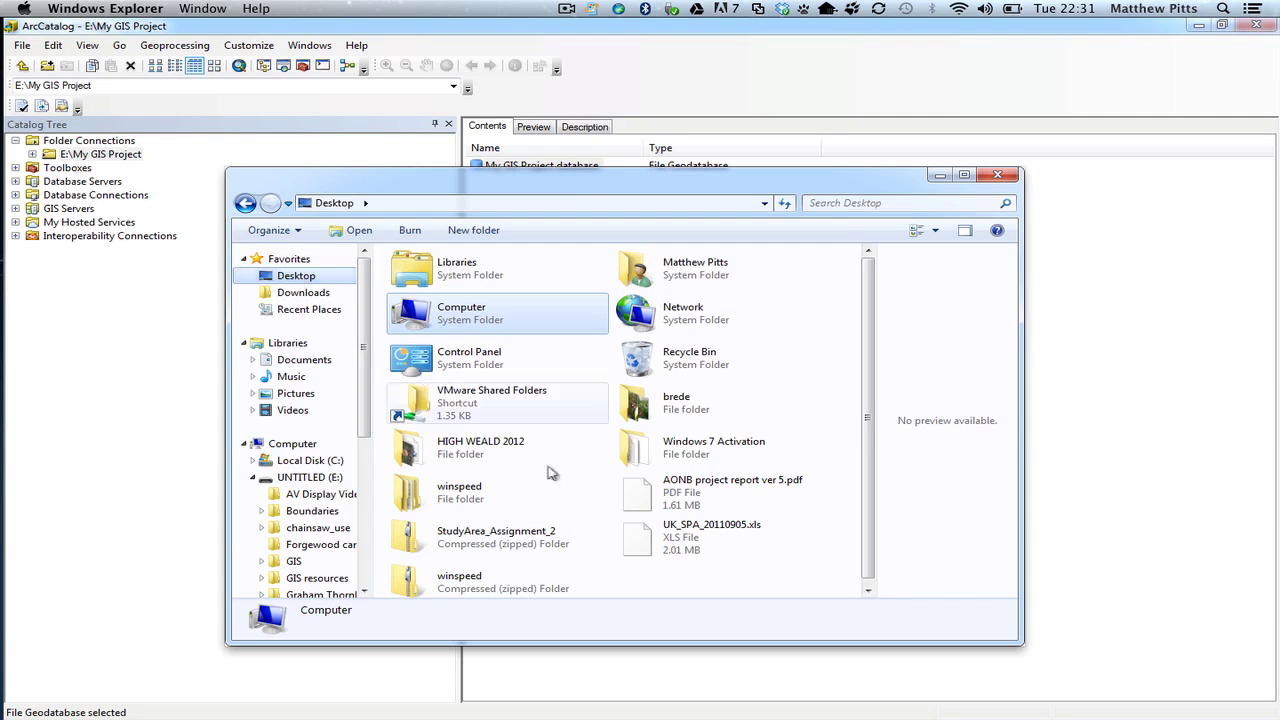
left_click(507, 545)
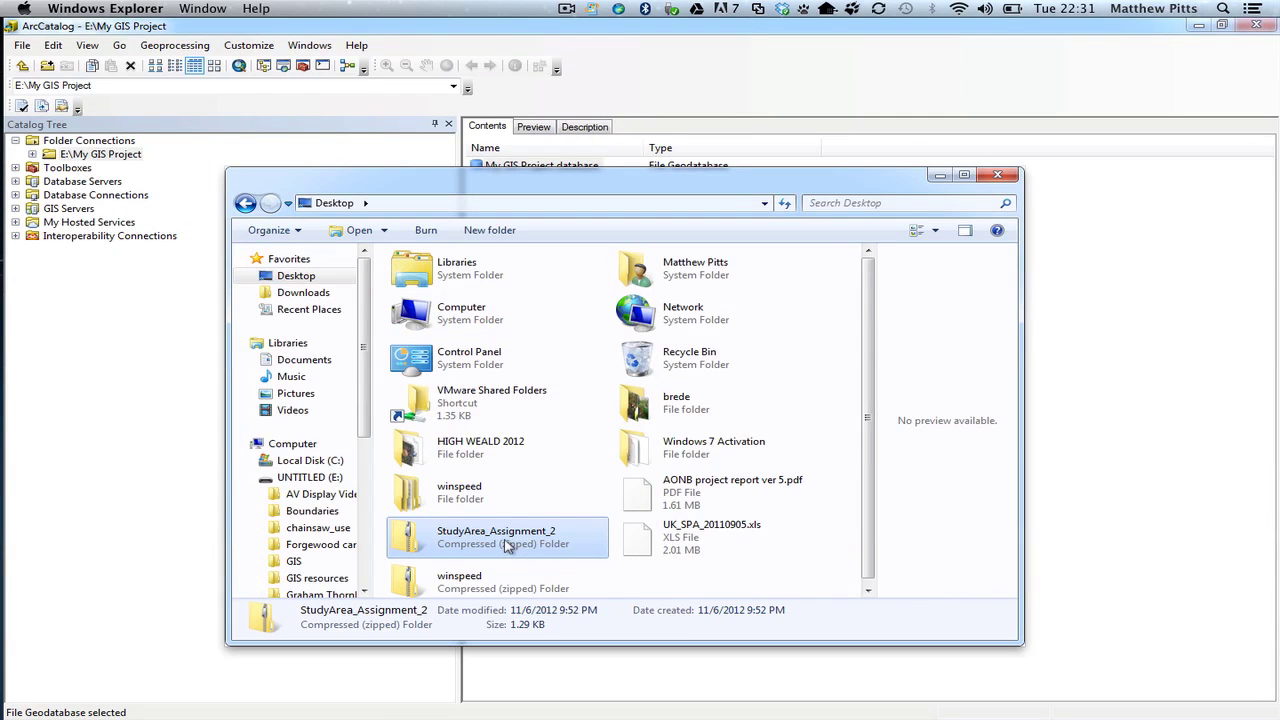
right_click(507, 545)
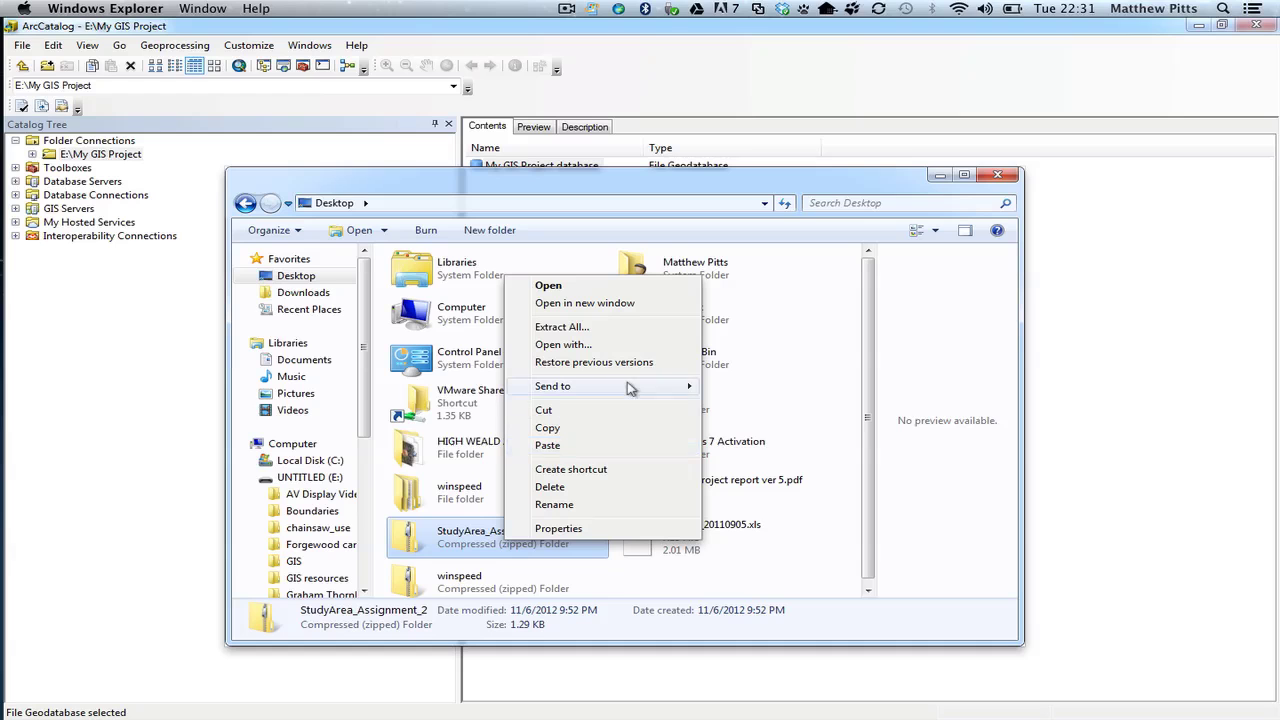
left_click(635, 328)
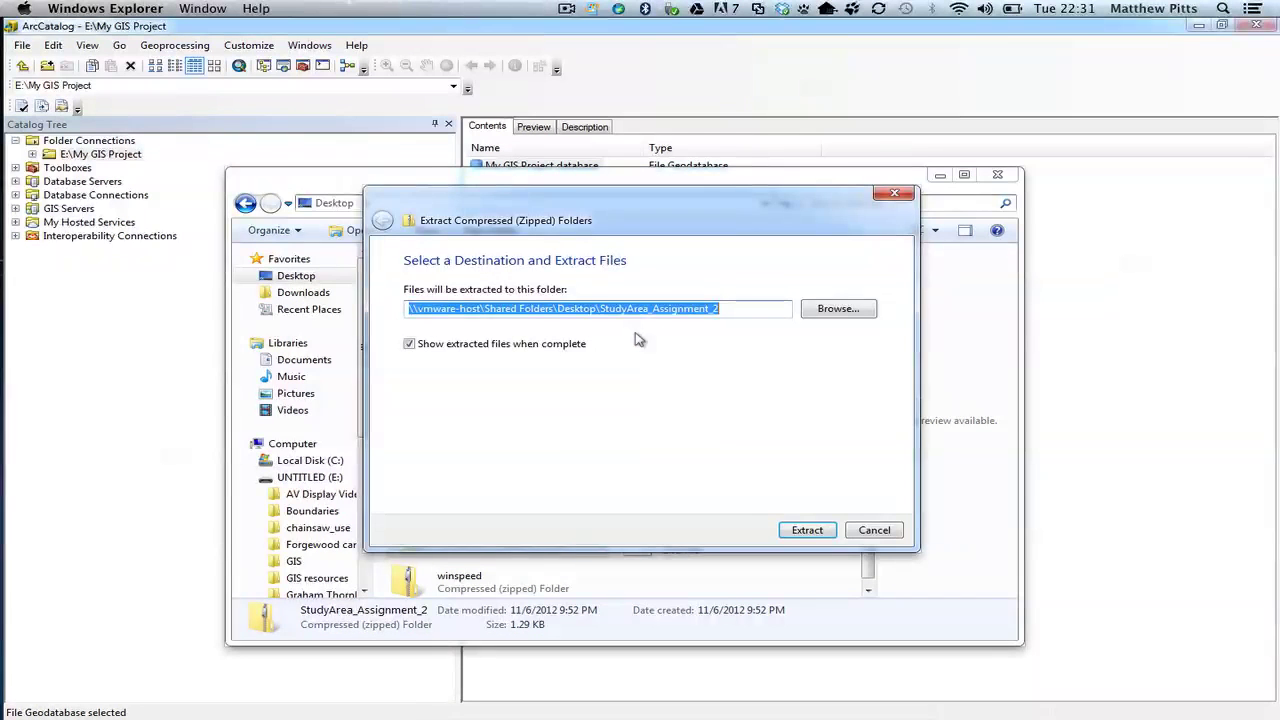
Choose E:\My GIS Project\Original Data as the extraction destination.
left_click(834, 310)
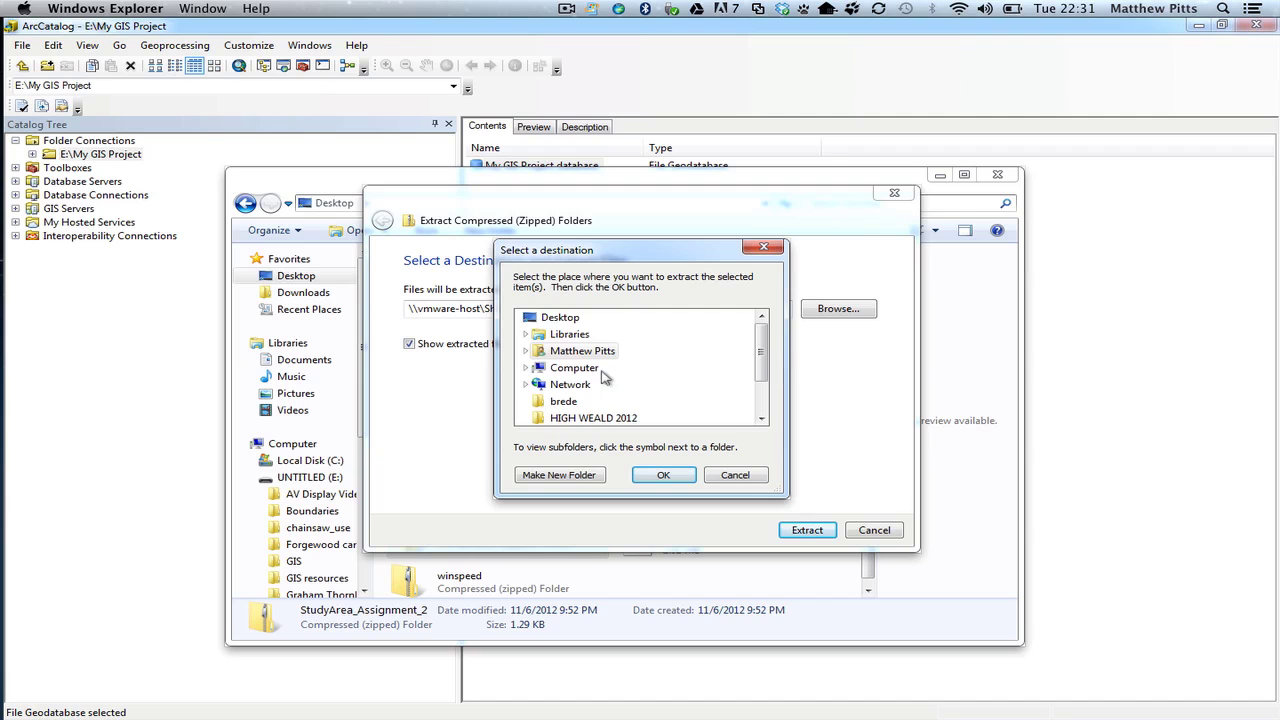
left_click(526, 368)
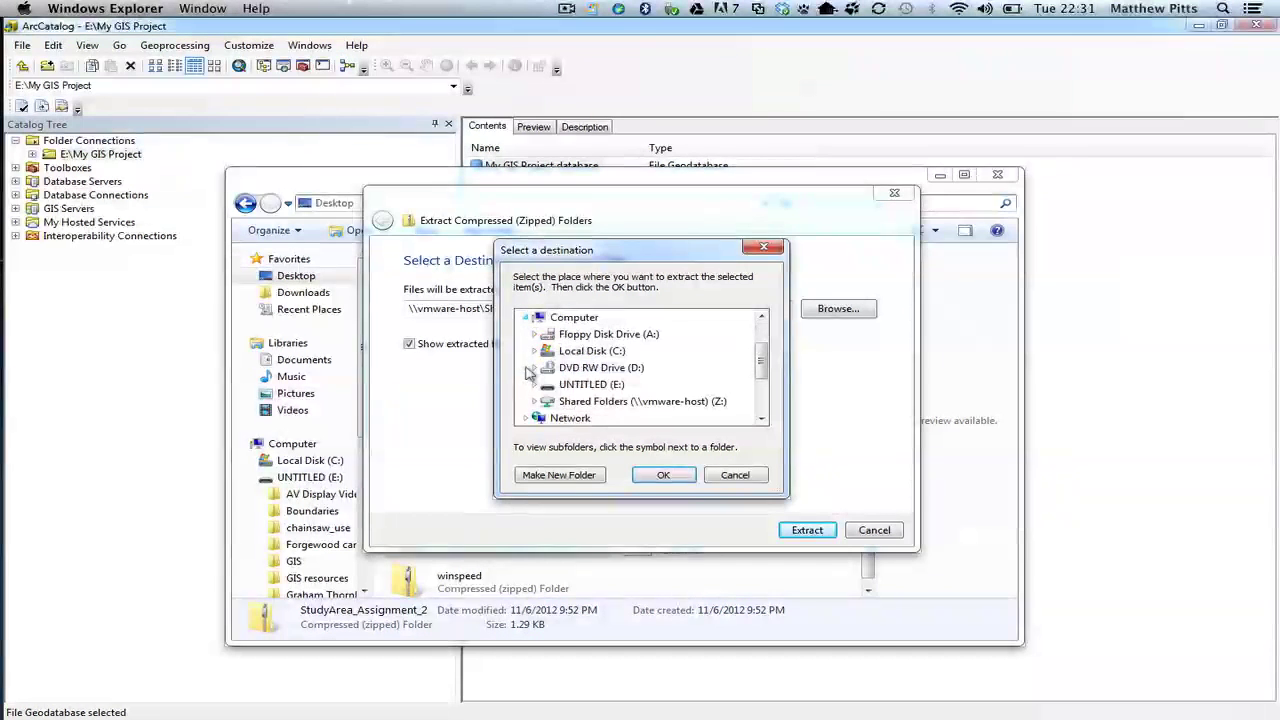
double_click(588, 385)
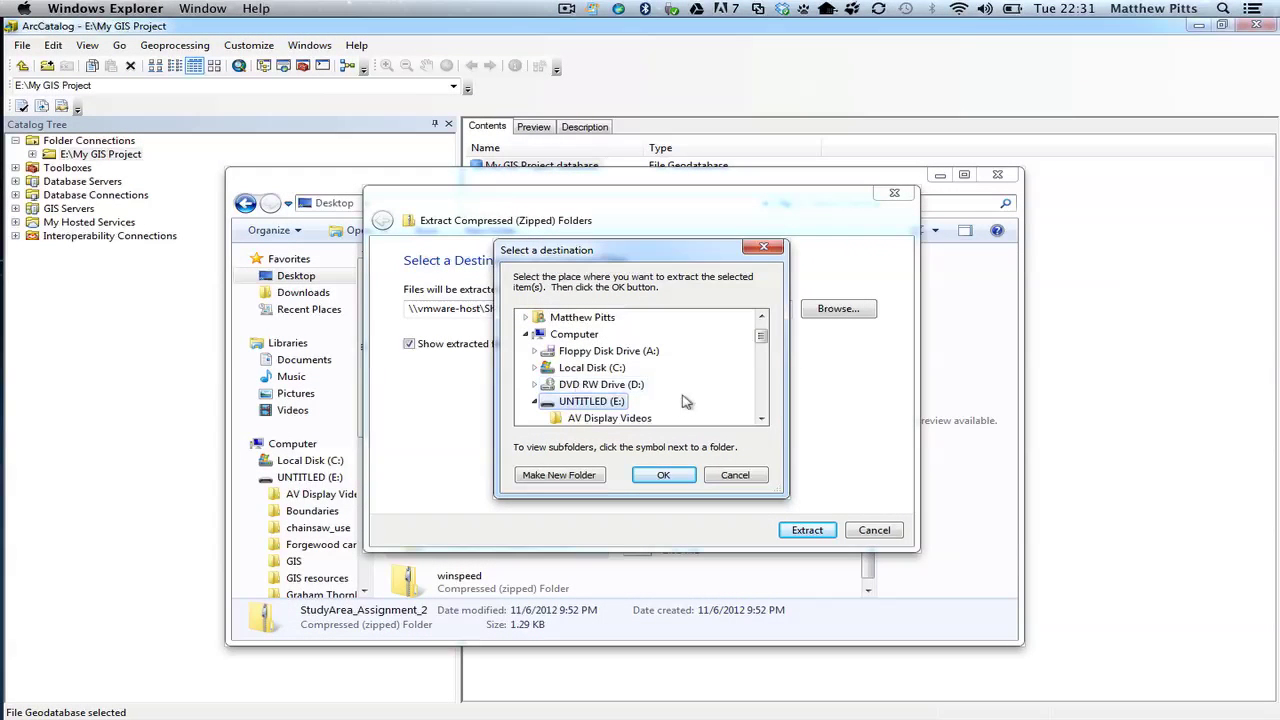
left_click_drag(761, 341, 764, 371)
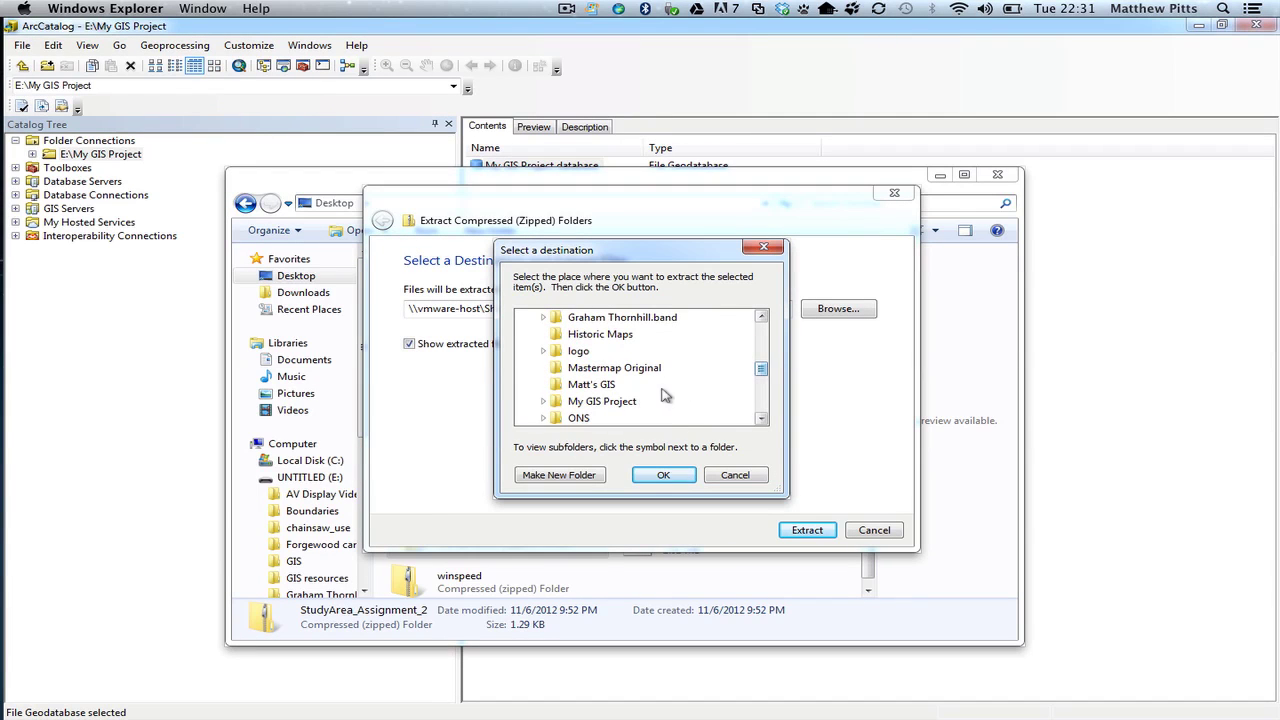
left_click(614, 403)
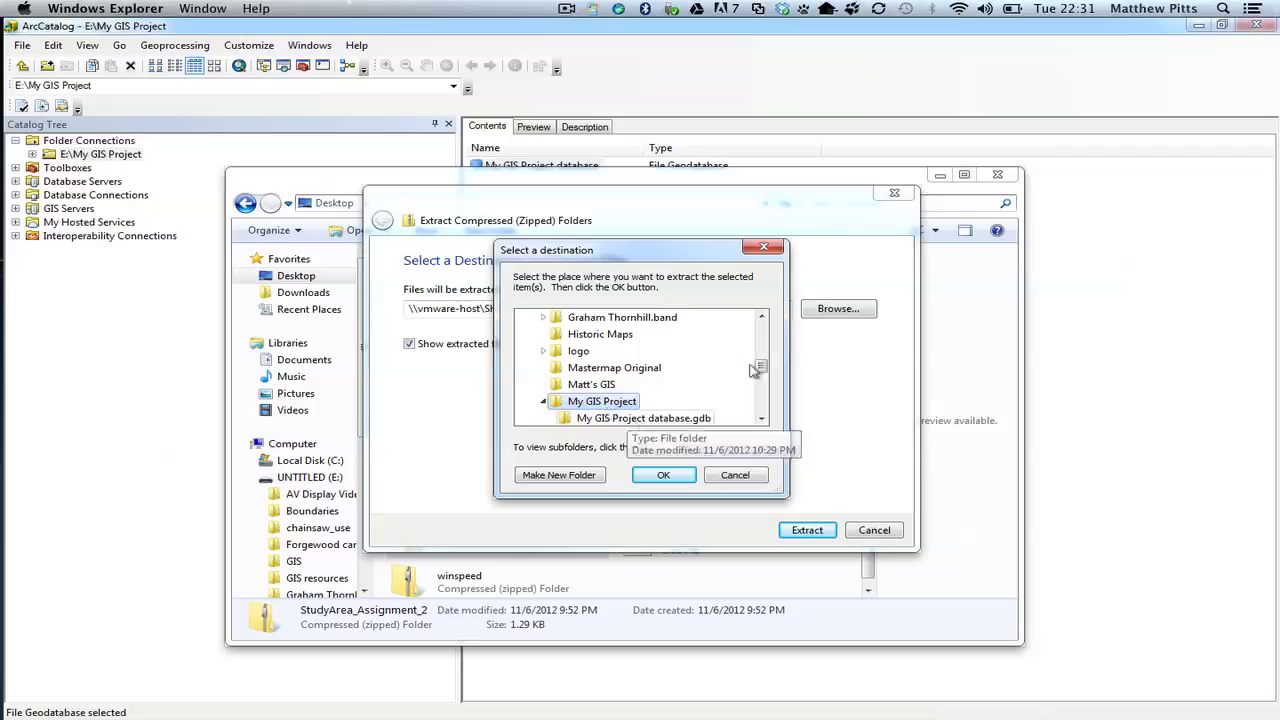
left_click_drag(763, 369, 762, 375)
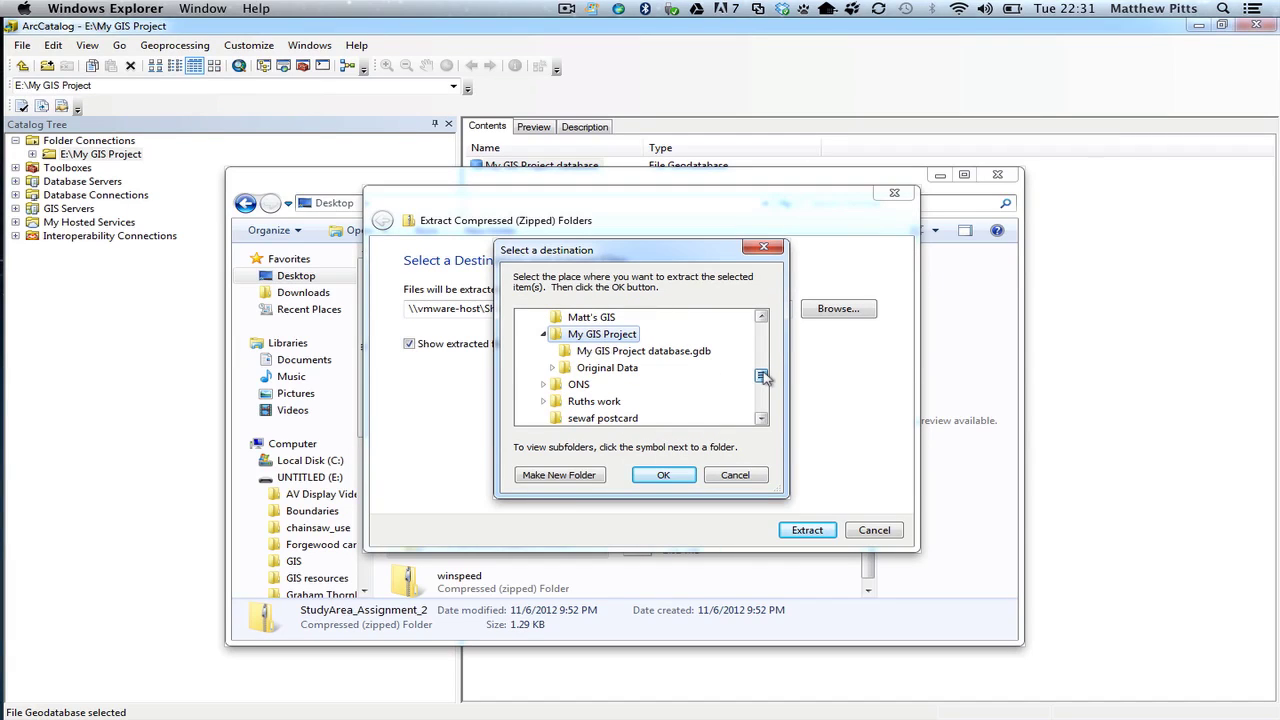
left_click(610, 372)
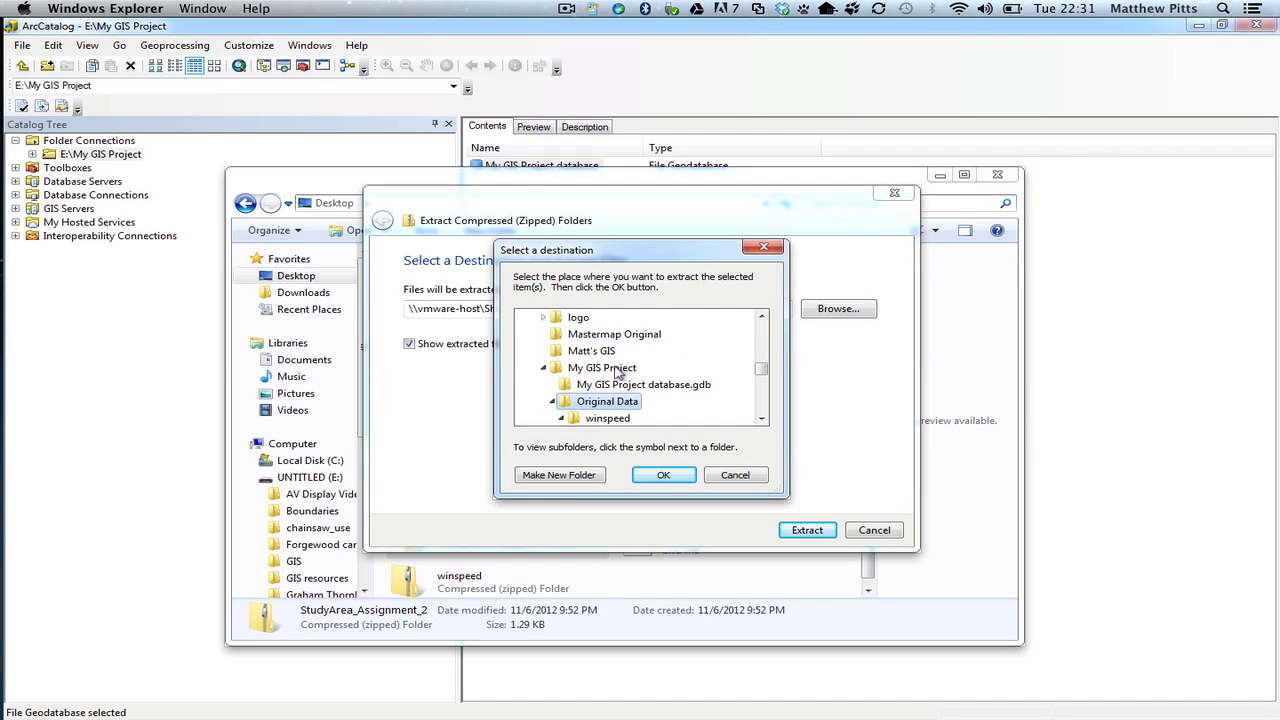
left_click(666, 476)
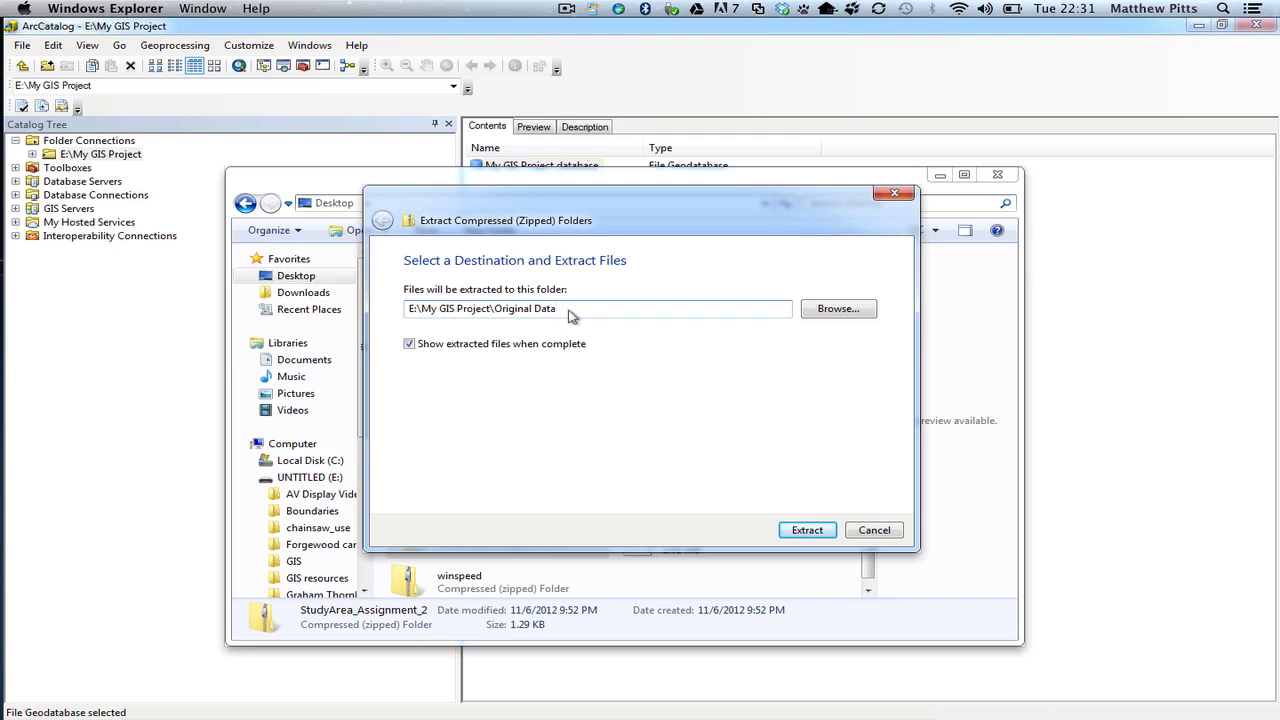
Add a shapefiles subfolder to the end of the destination path and extract the archive there.
type("\\")
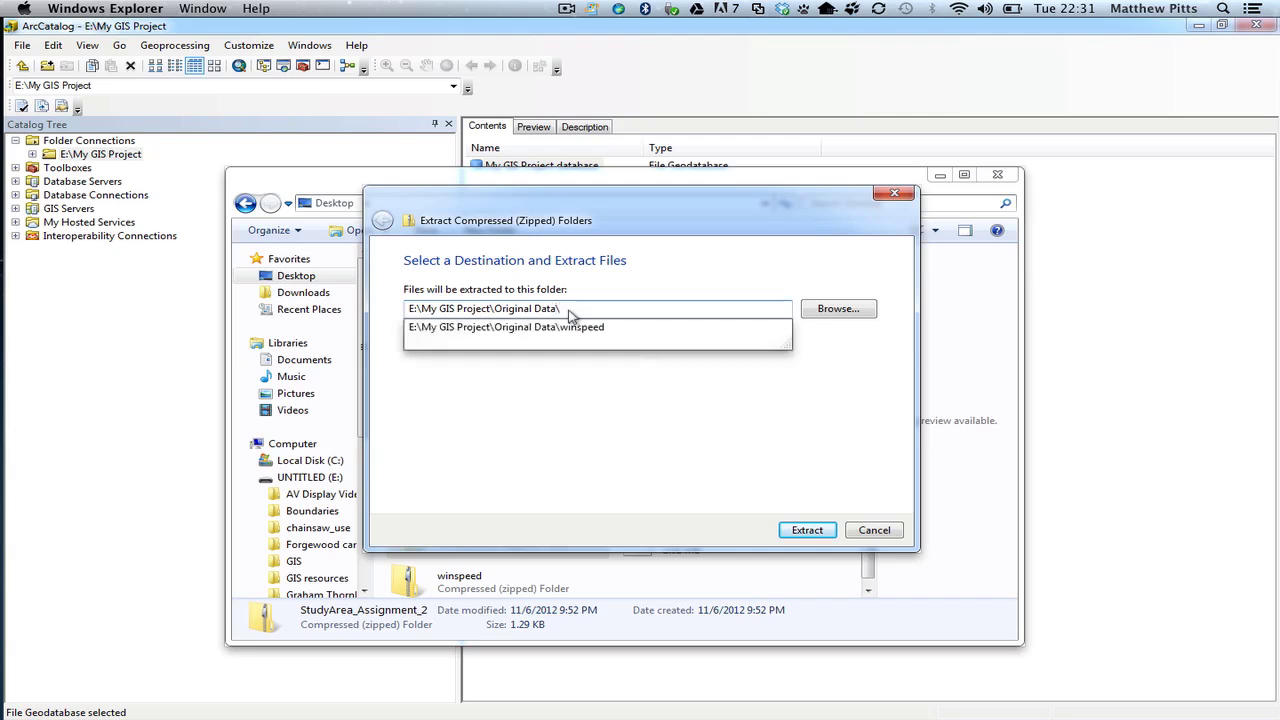
type("shape")
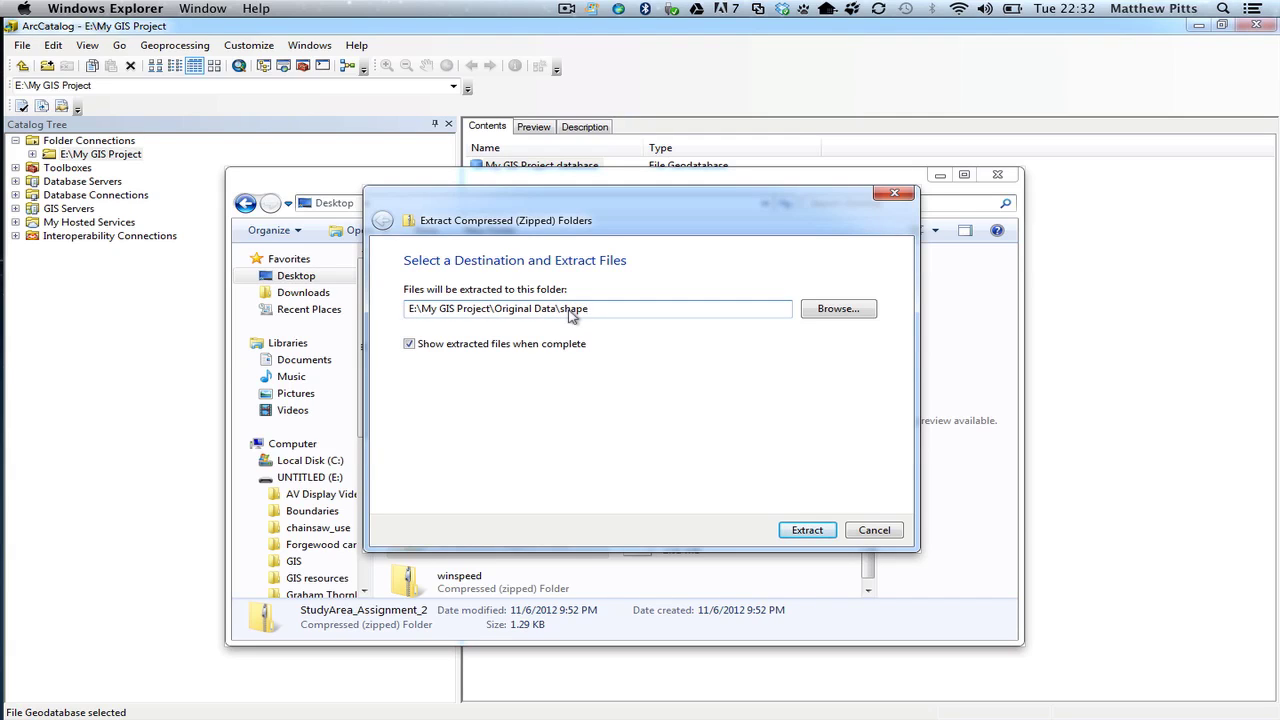
type("files")
key("Return")
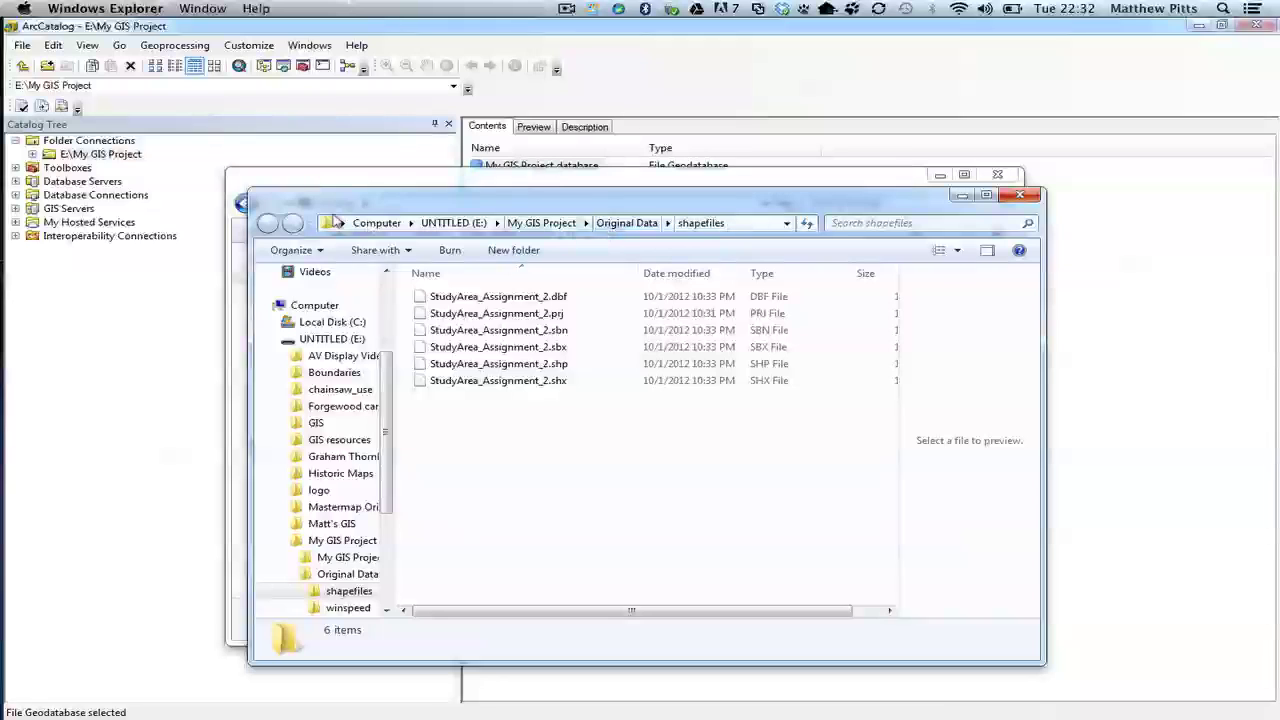
Check the My GIS Project and Original Data folders and close both Explorer windows to return to ArcCatalog.
left_click(531, 222)
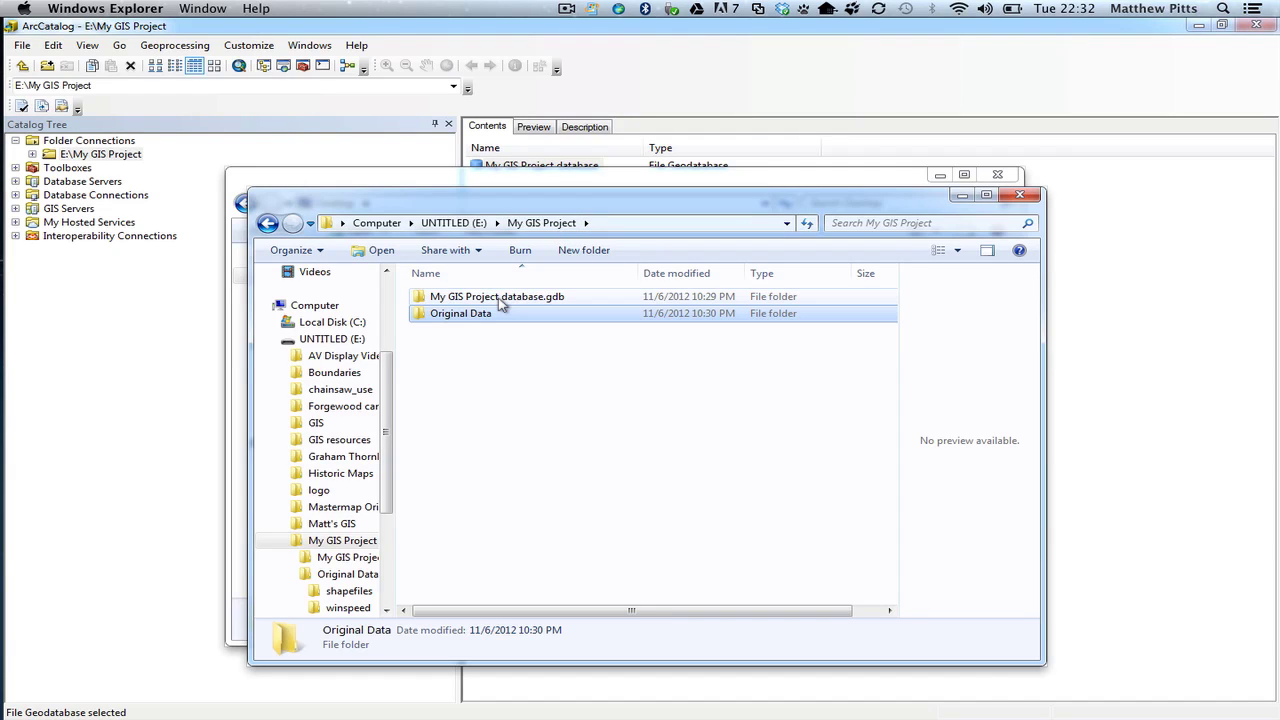
double_click(461, 314)
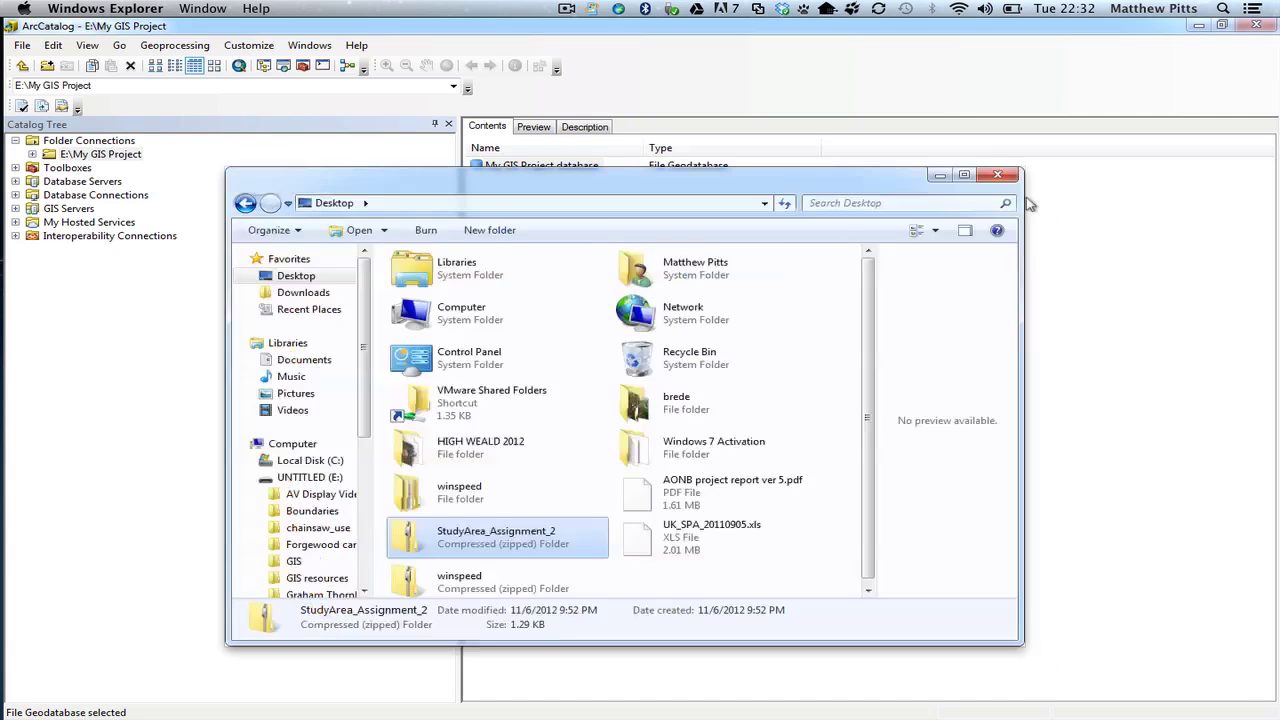
left_click(1019, 194)
left_click(997, 175)
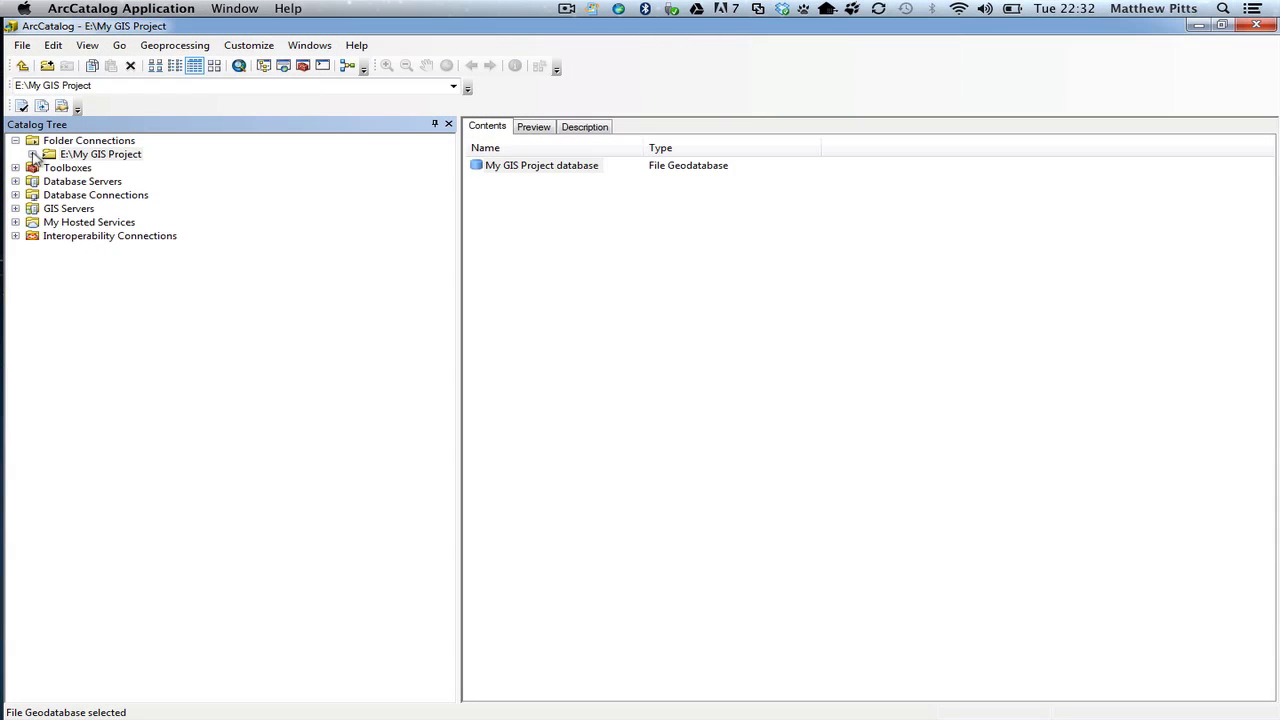
Expand and refresh the E:\My GIS Project folder connection in the catalog tree.
left_click(72, 157)
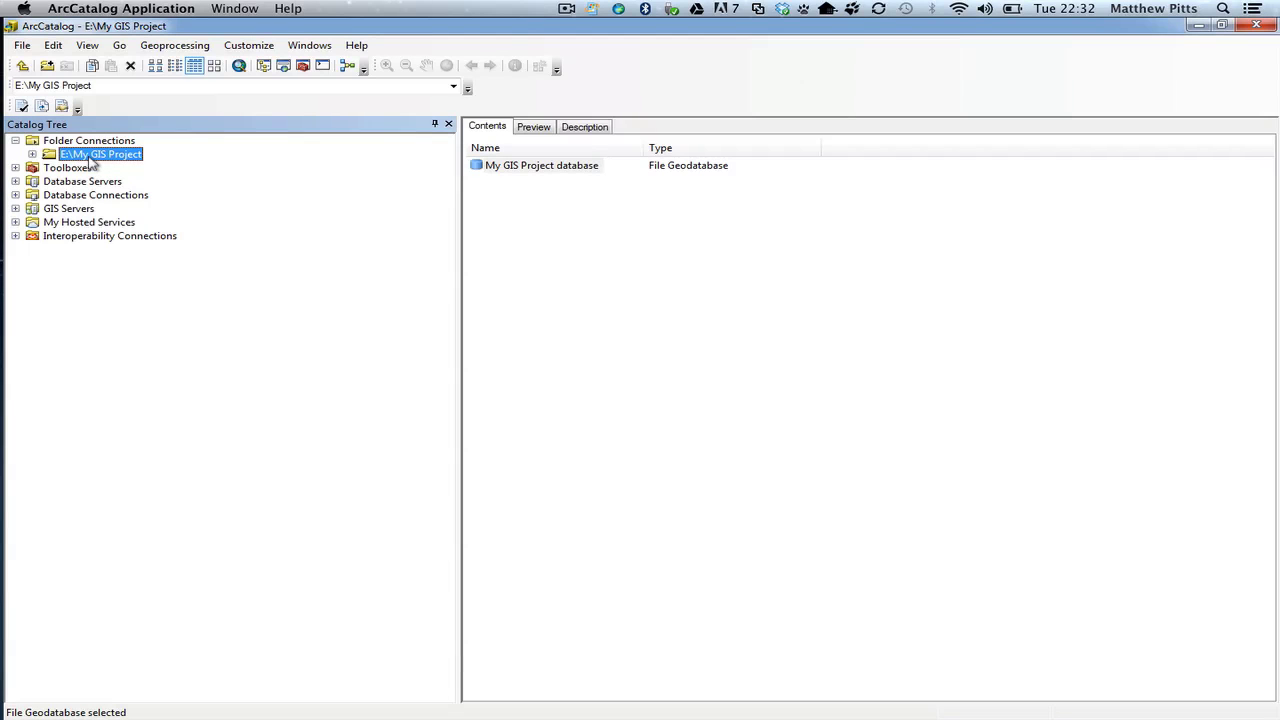
left_click(33, 155)
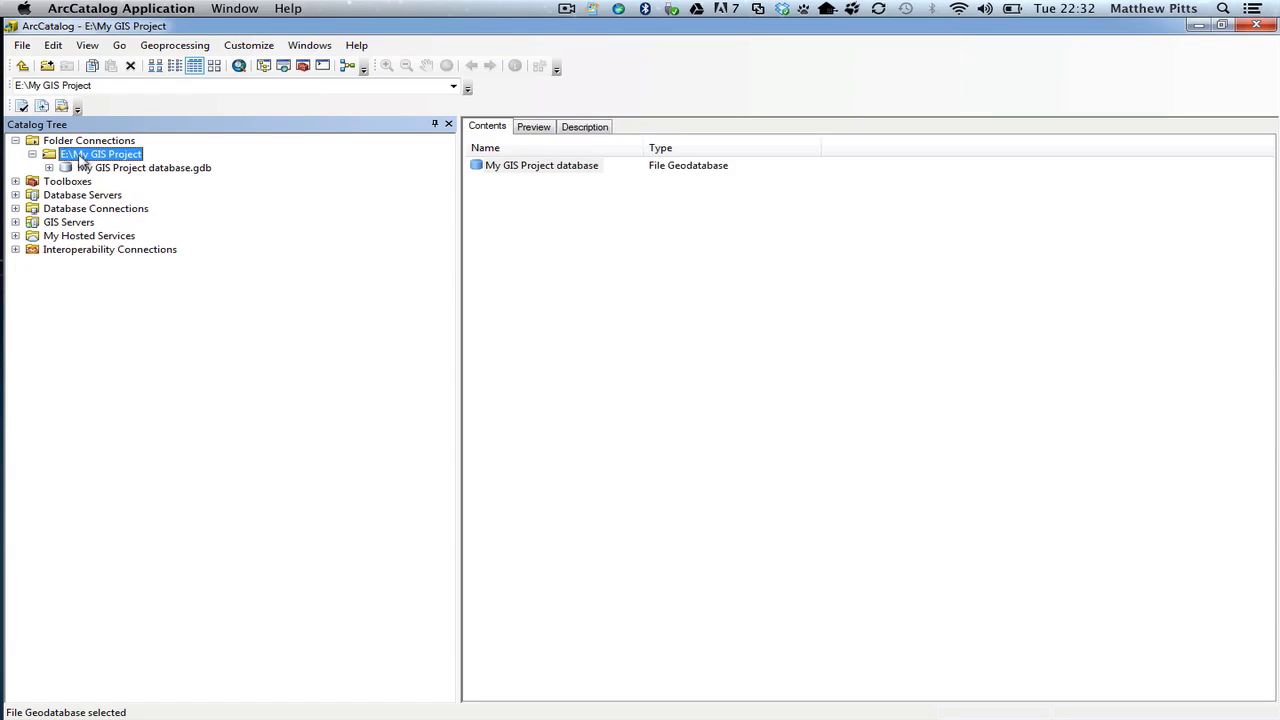
right_click(80, 160)
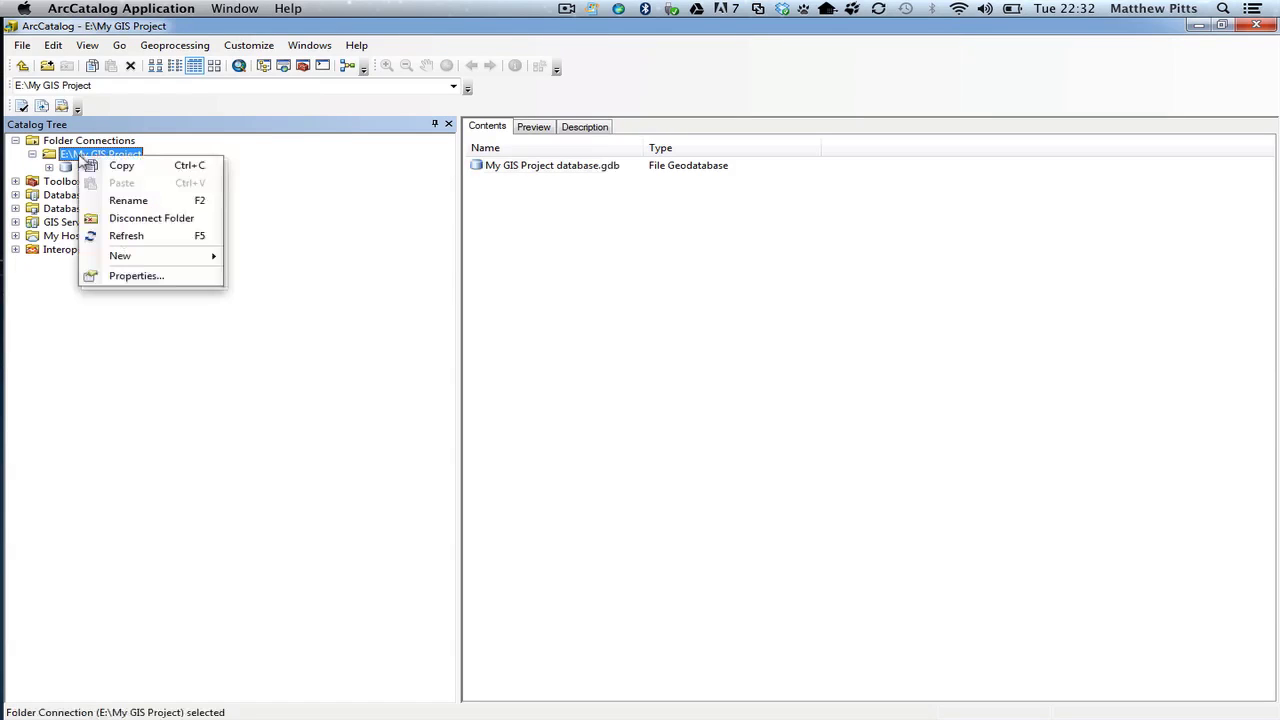
left_click(136, 240)
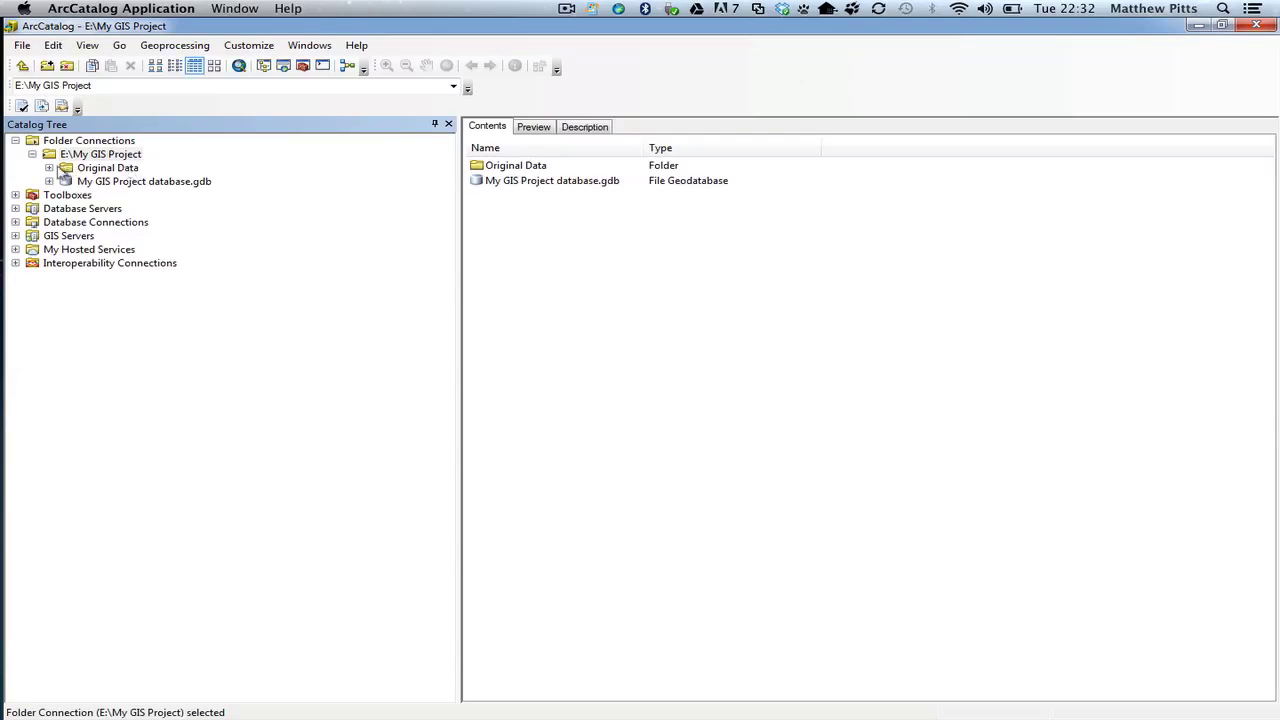
Examine the contents of Original Data and its shapefiles and winspeed subfolders in the catalog tree.
left_click(49, 168)
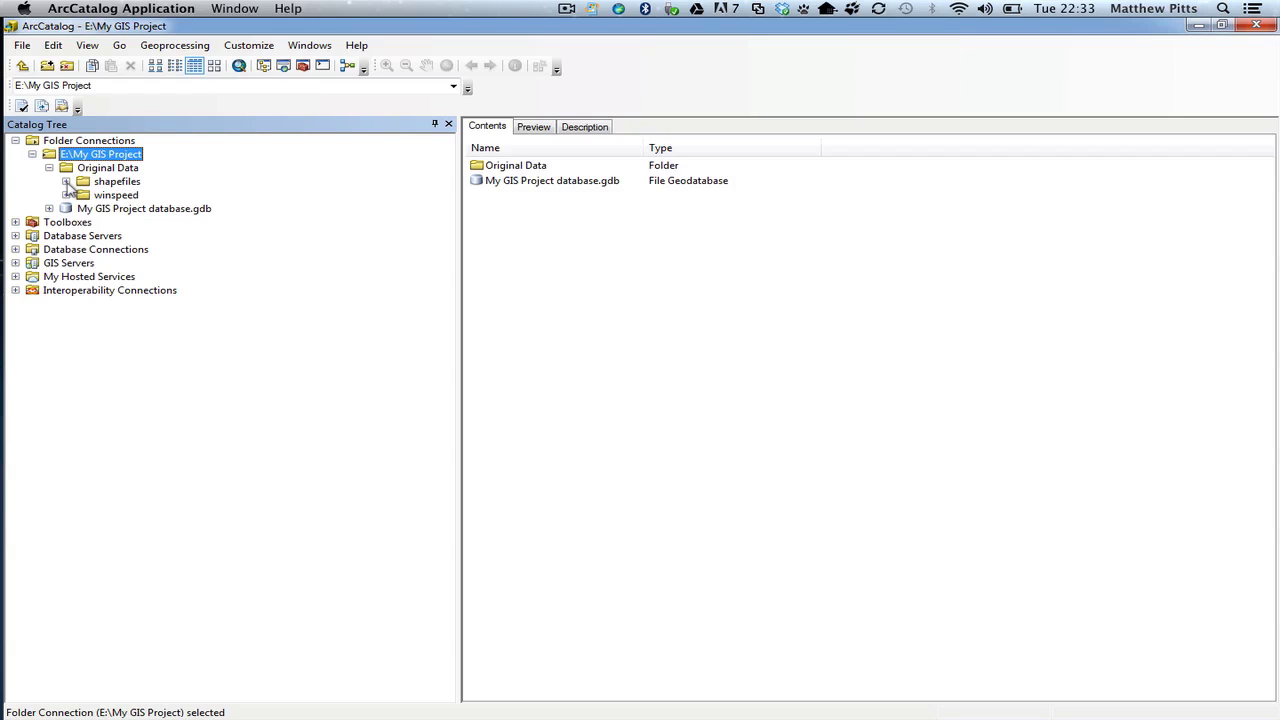
left_click(66, 181)
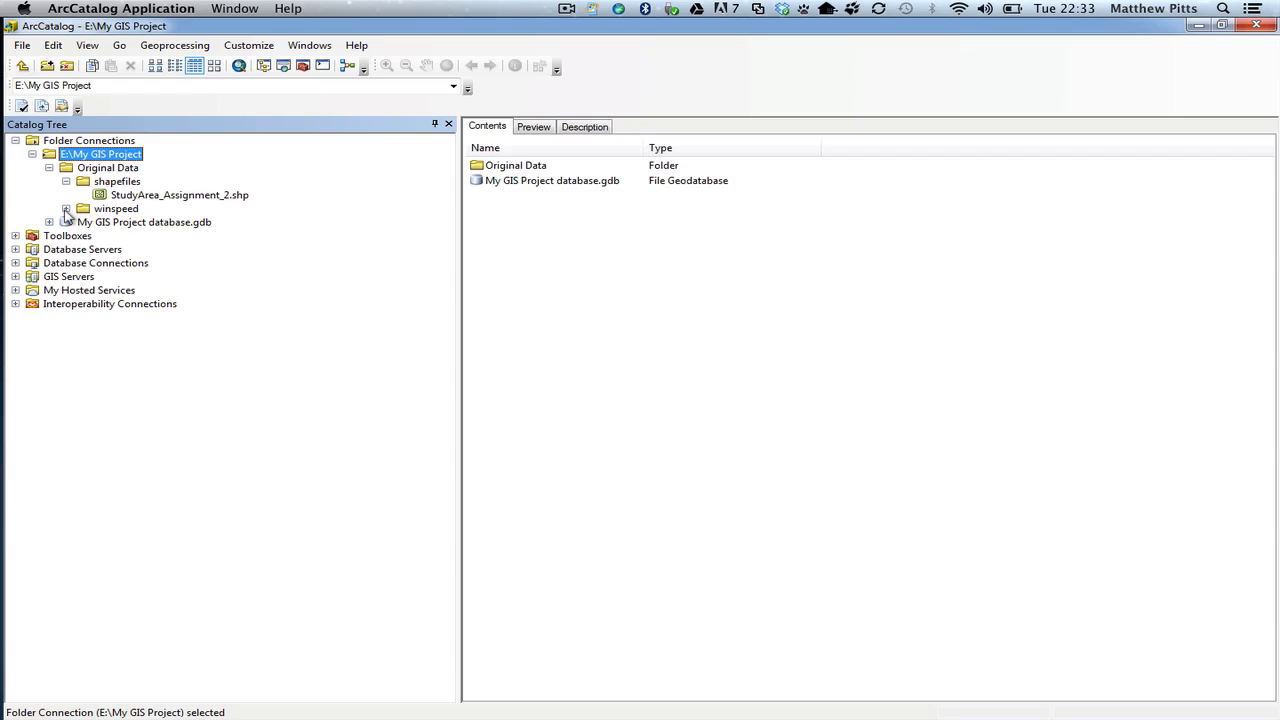
left_click(66, 209)
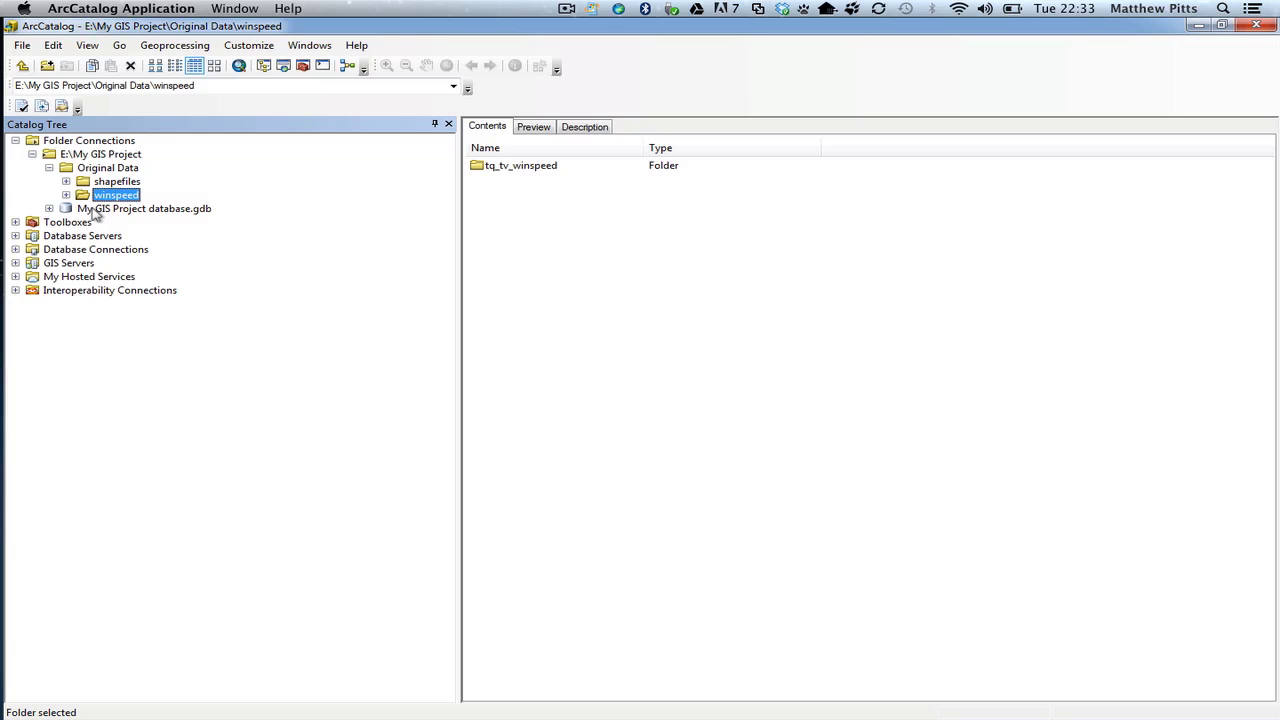
Start a single-geodatabase export of StudyArea_Assignment_2.shp from the shapefiles folder.
left_click(66, 182)
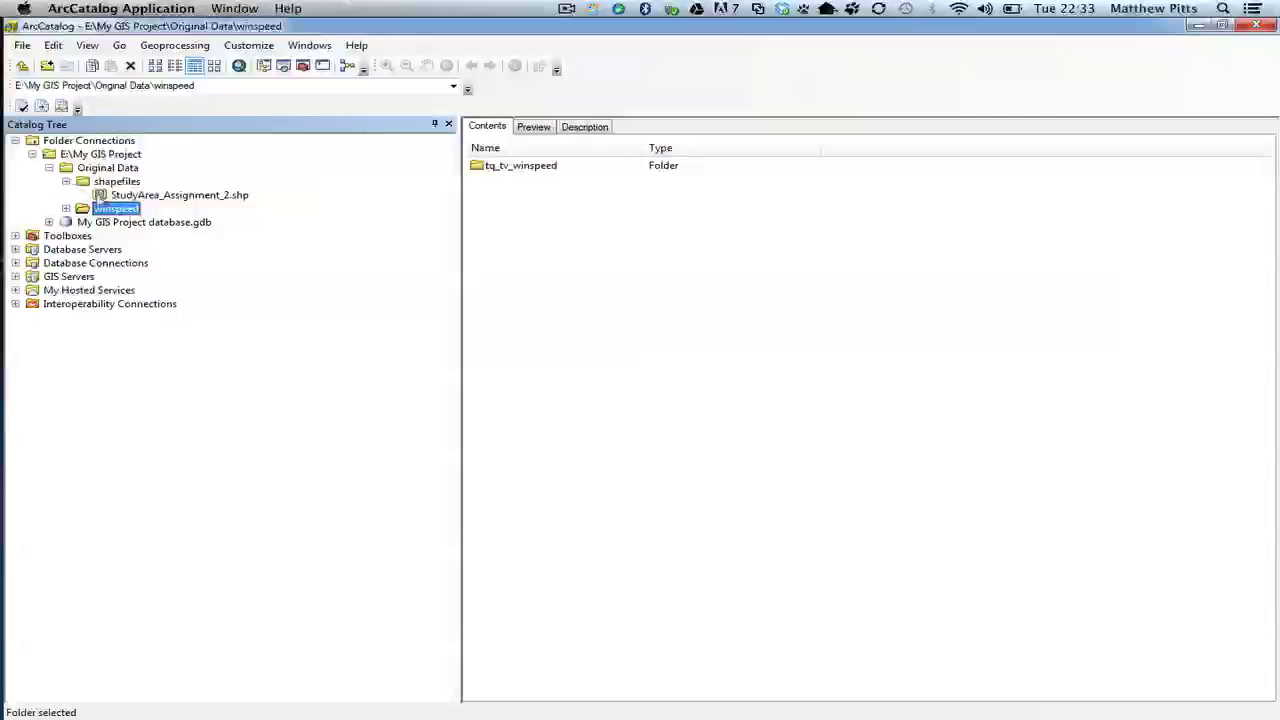
left_click(116, 196)
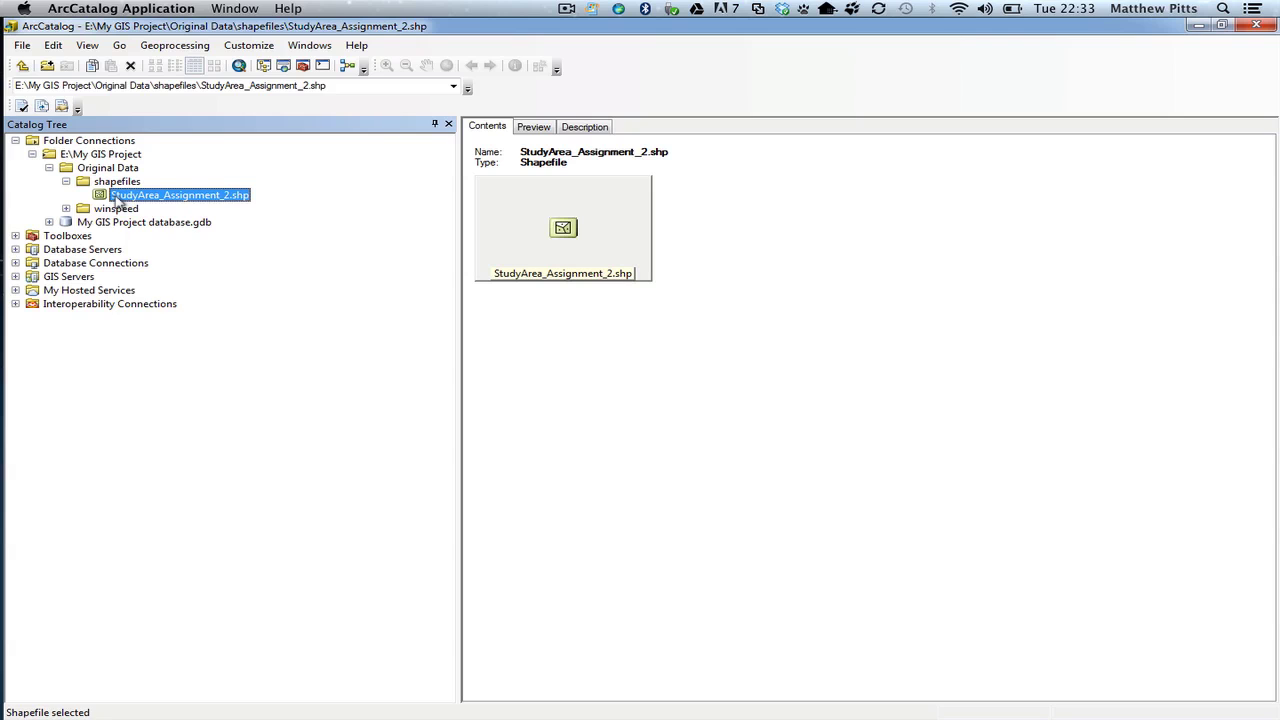
right_click(118, 199)
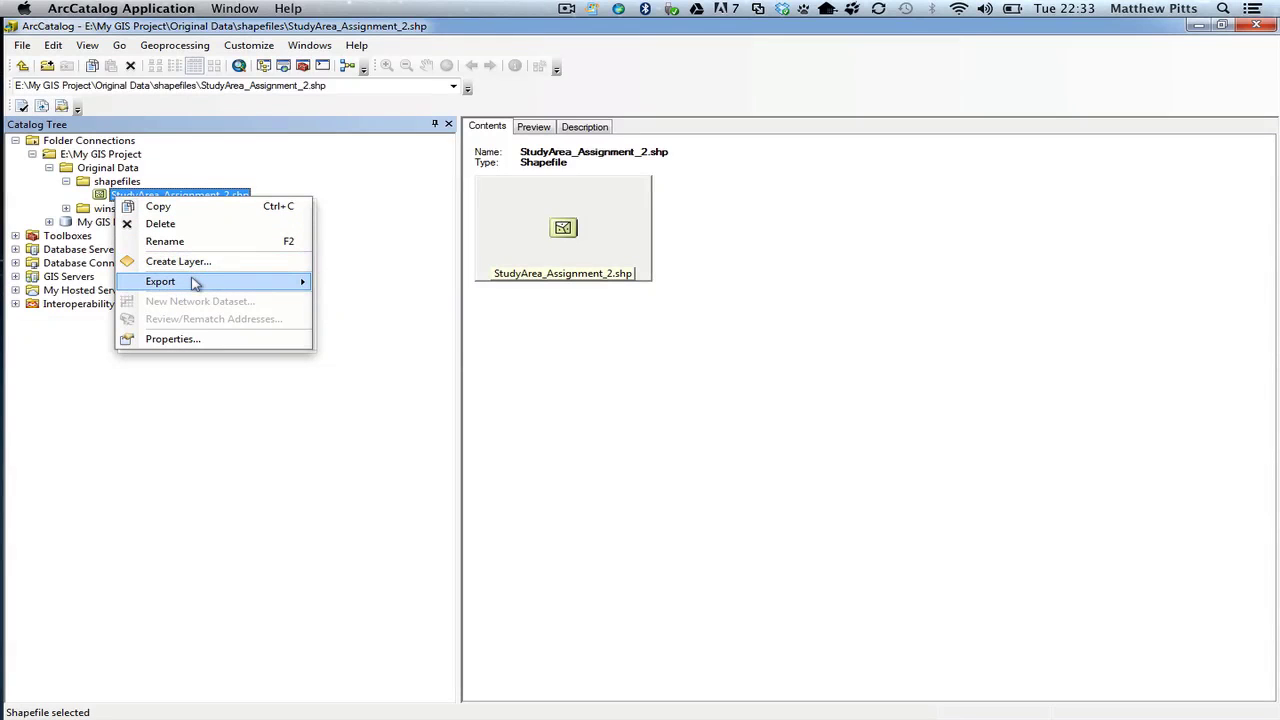
mouse_move(205, 281)
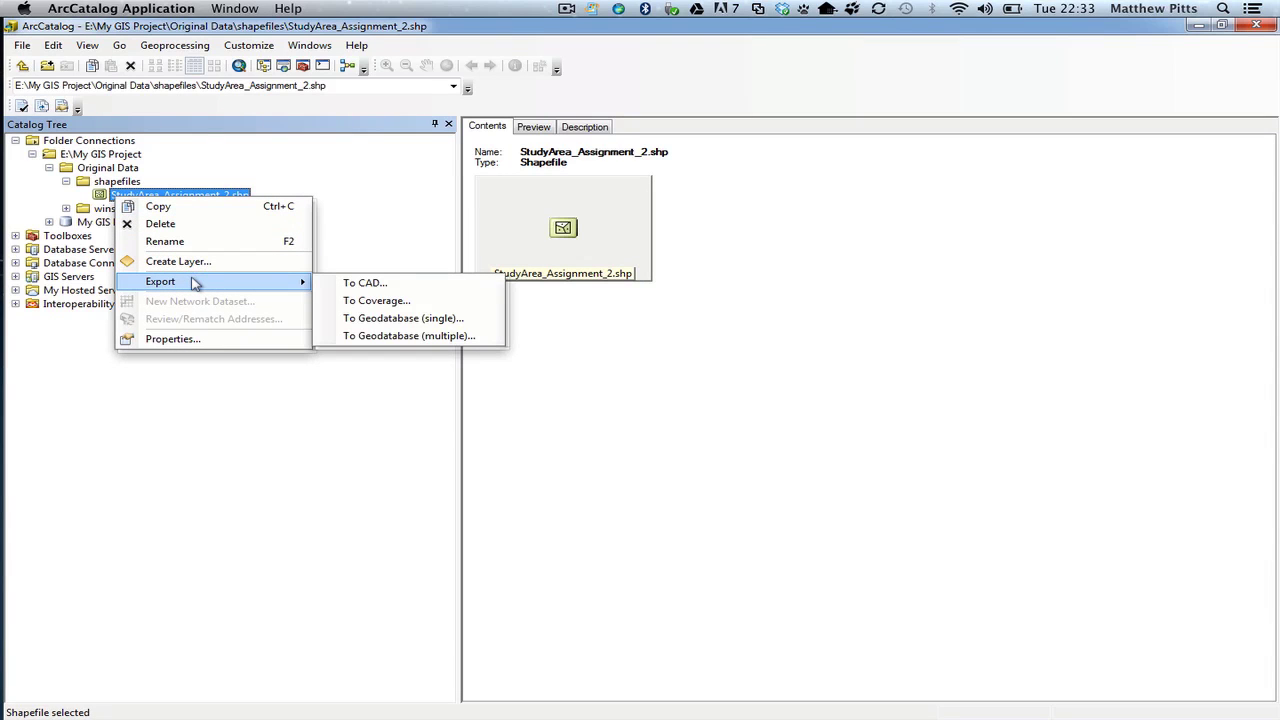
left_click(449, 327)
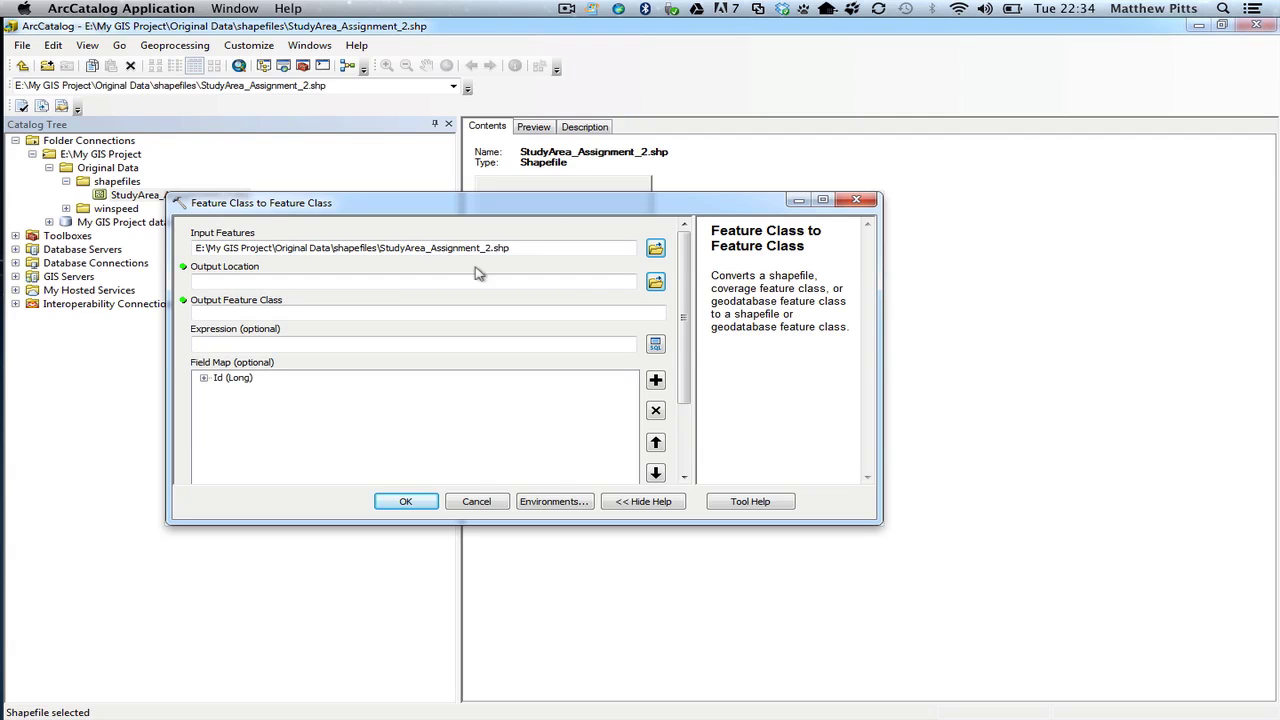
Export the shapefile into My GIS Project database.gdb as a feature class named study_area and check the geodatabase's contents.
left_click(655, 284)
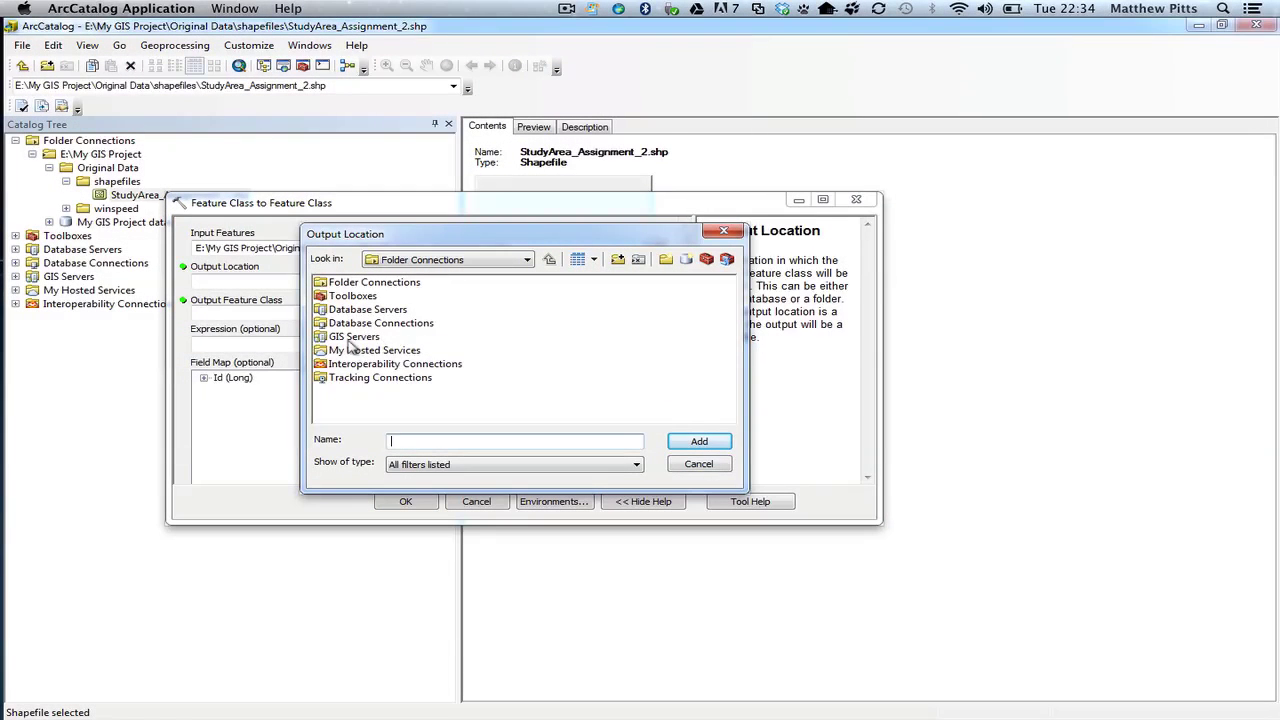
double_click(322, 284)
double_click(324, 284)
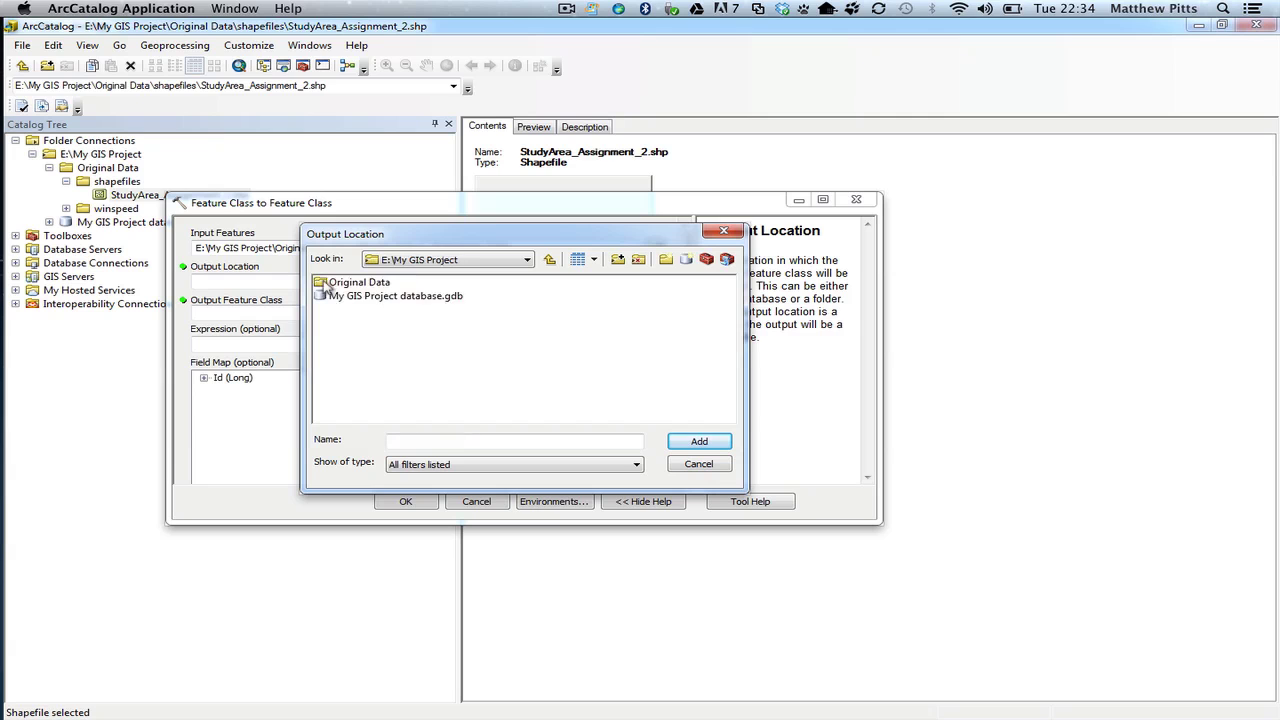
left_click(367, 302)
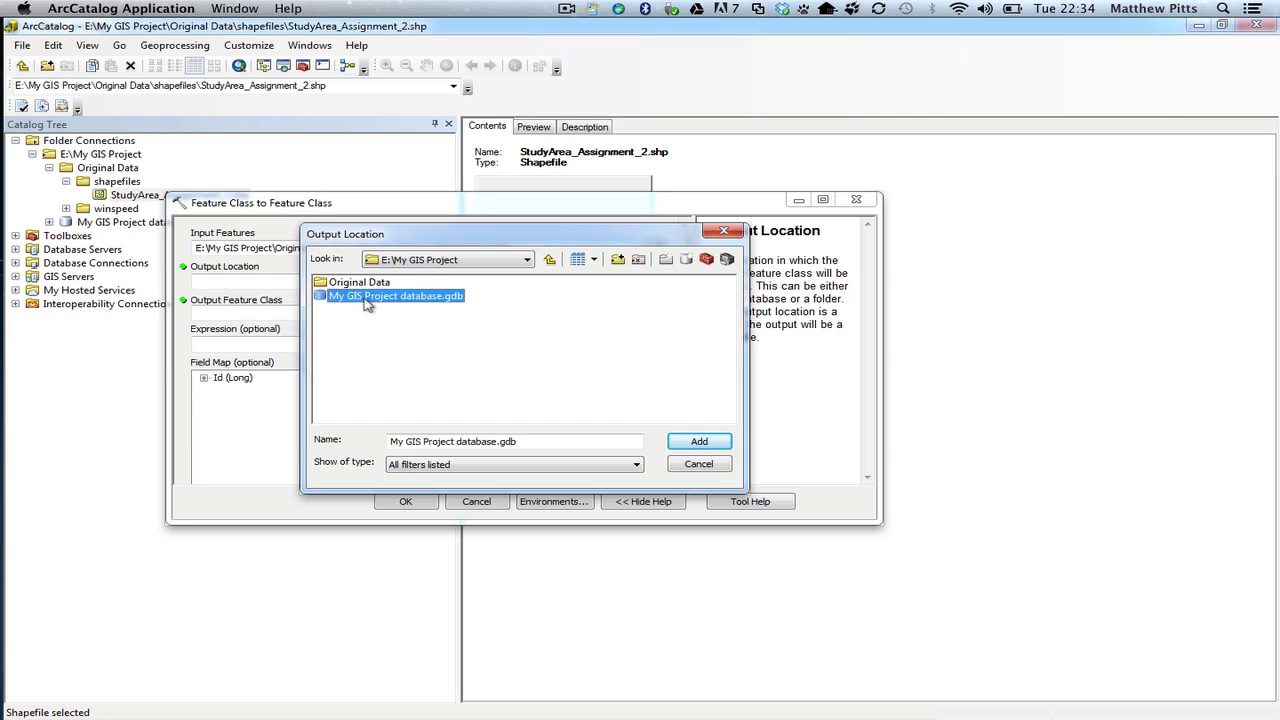
left_click(700, 441)
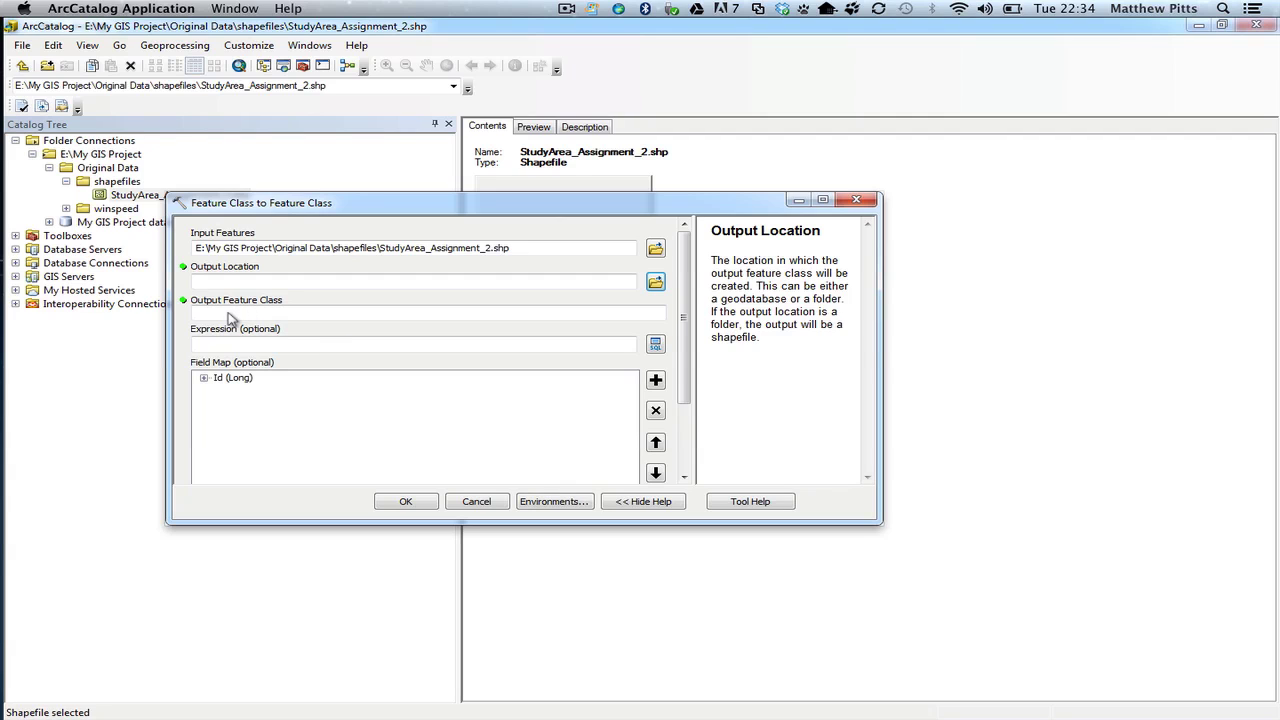
left_click(232, 316)
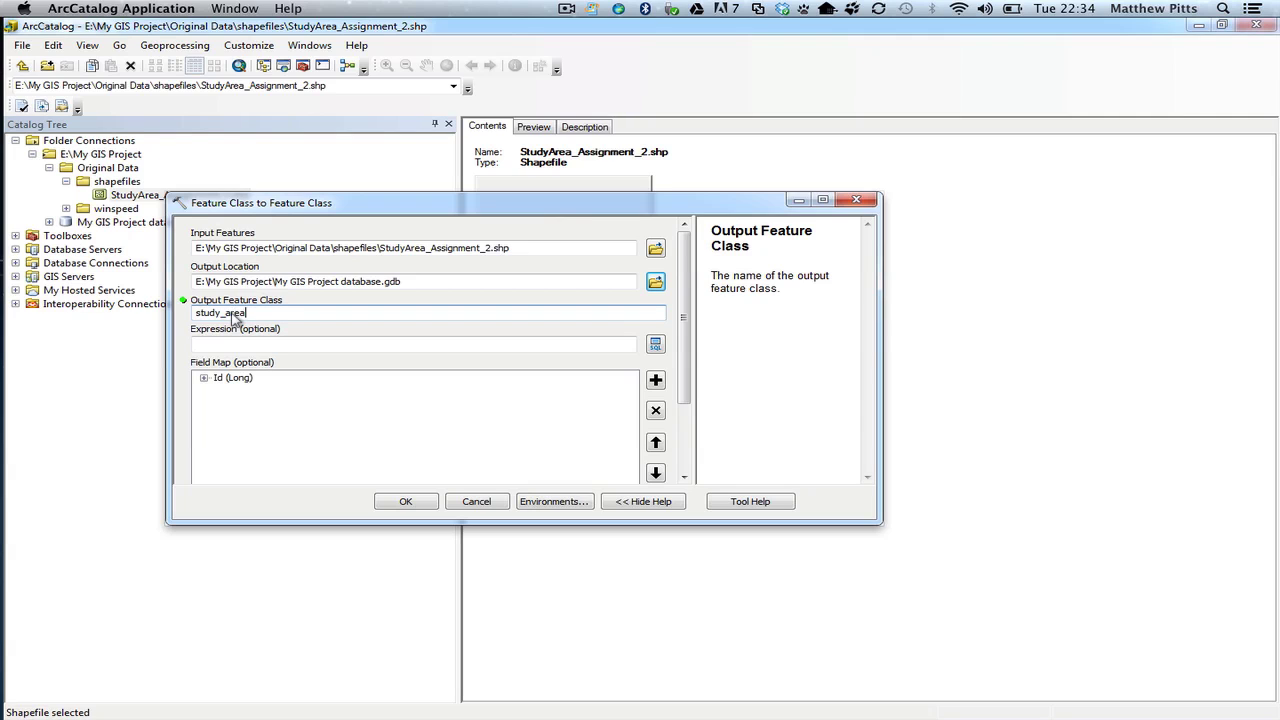
left_click(405, 503)
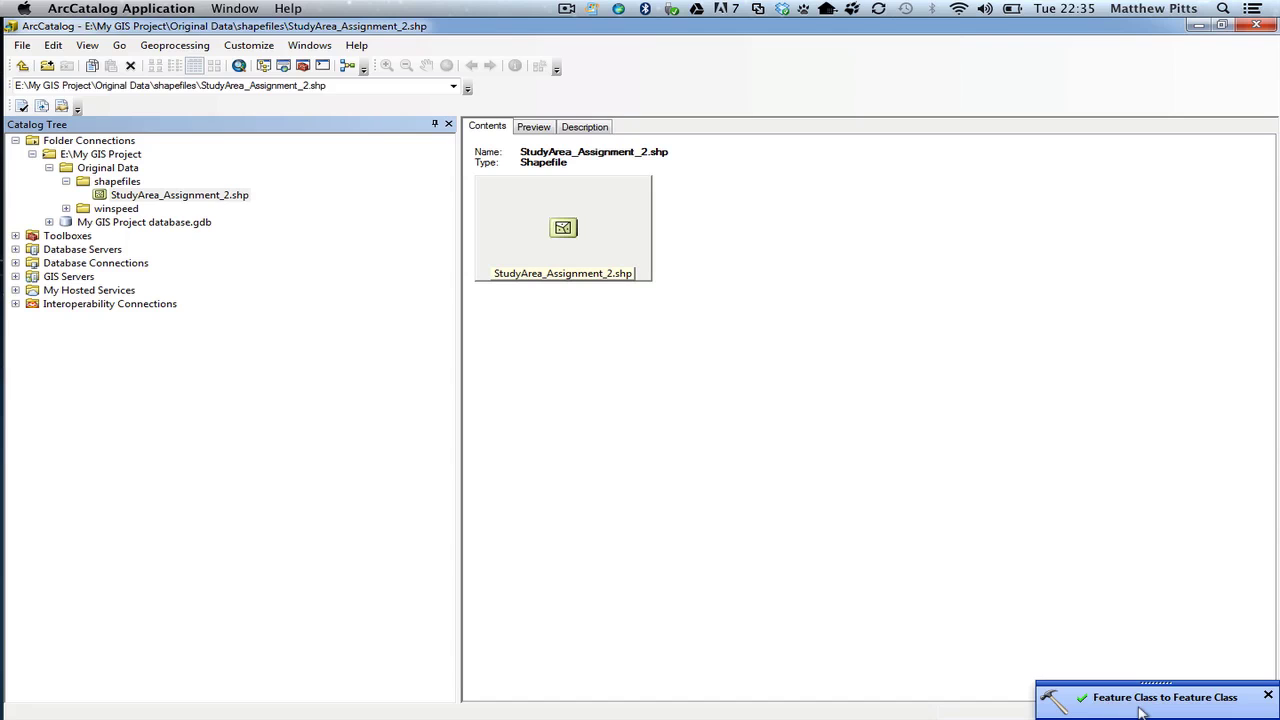
left_click(49, 222)
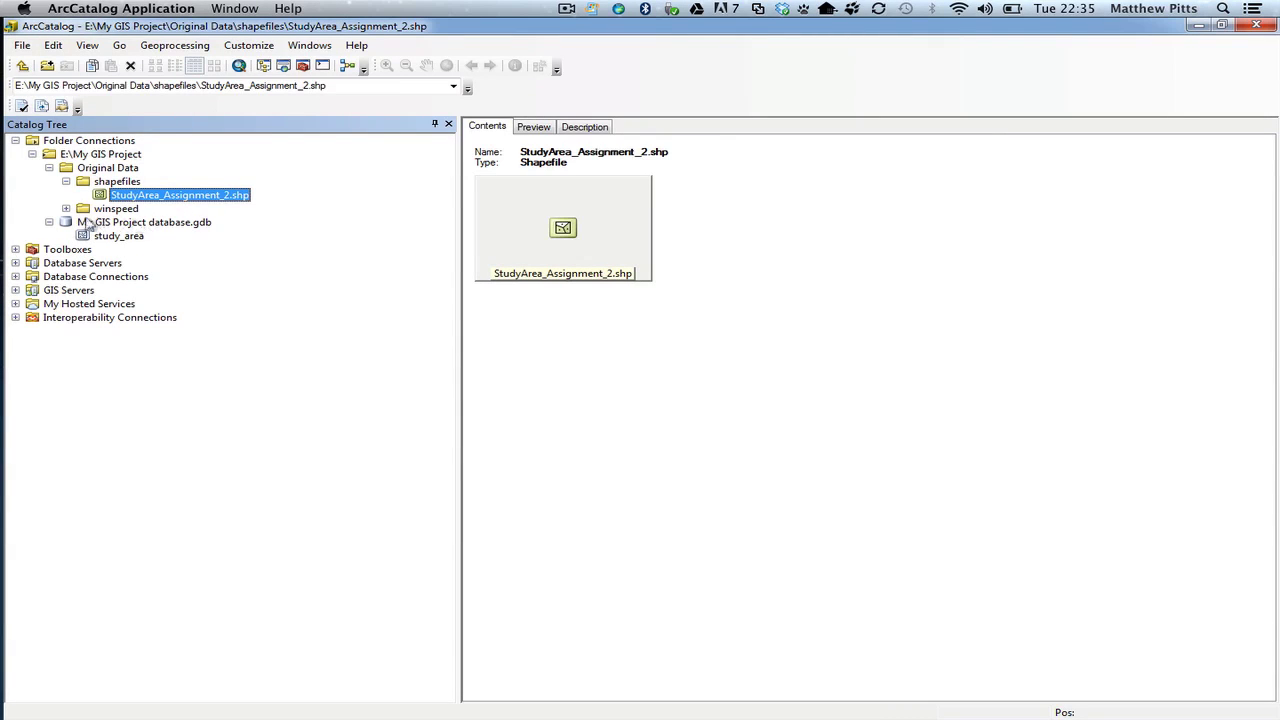
left_click(116, 222)
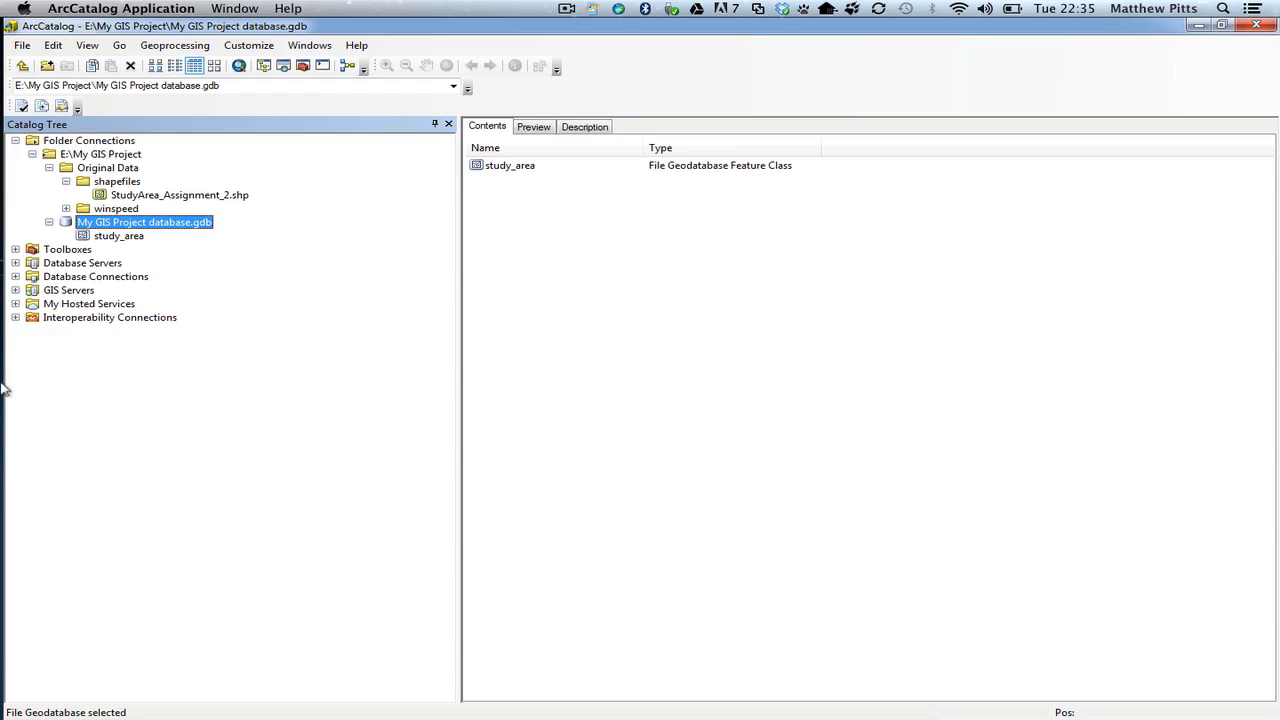
Switch to ArcMap and enable storing relative pathnames to data sources in the map document properties.
mouse_move(5, 390)
left_click(24, 489)
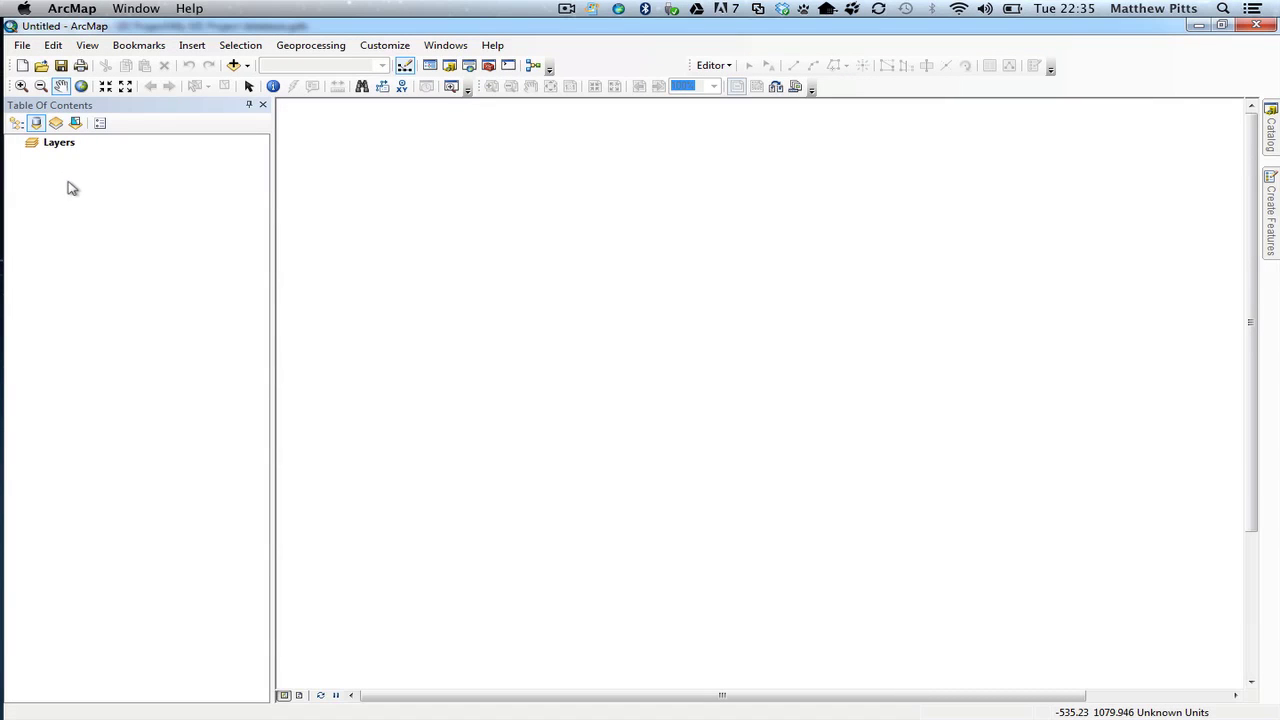
left_click(24, 46)
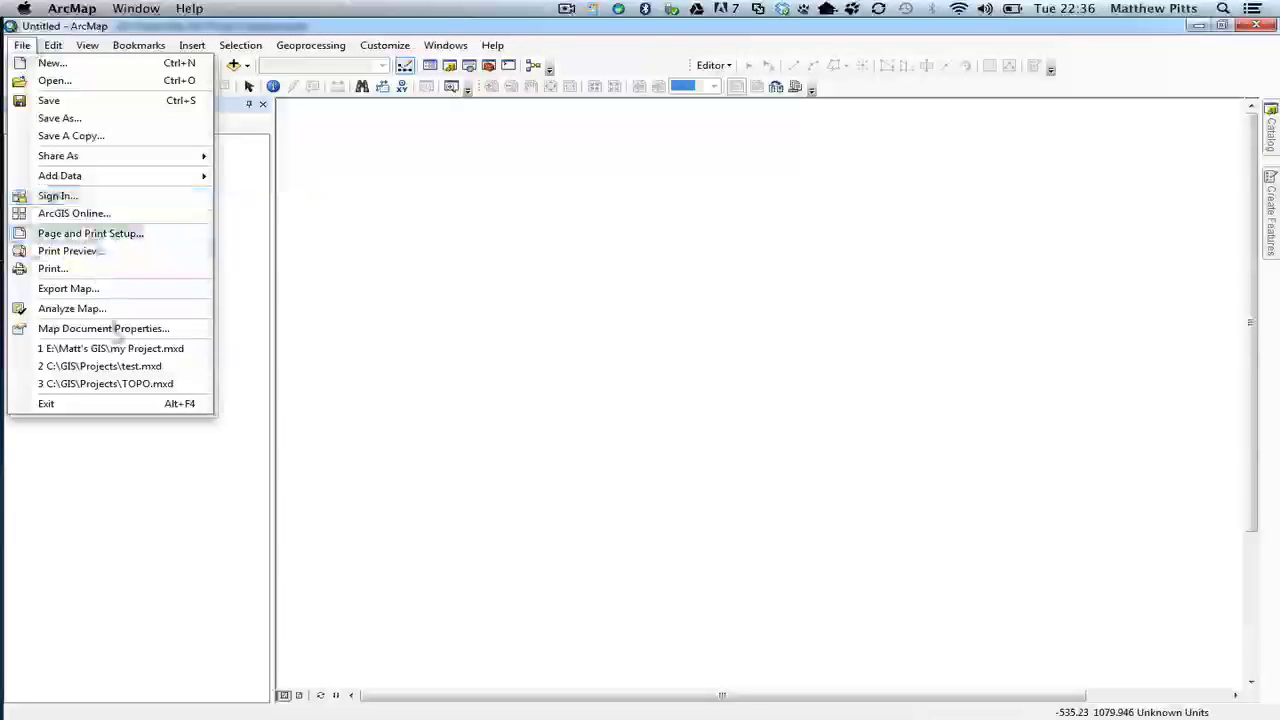
left_click(124, 330)
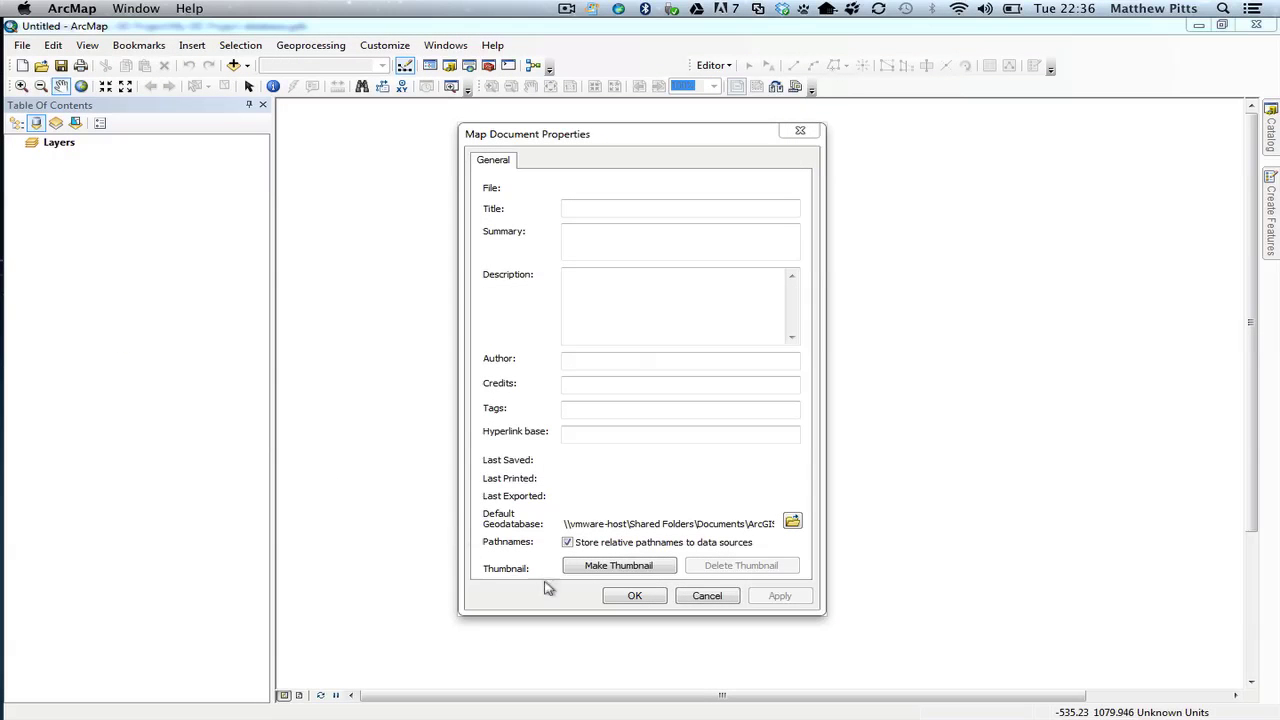
left_click(568, 543)
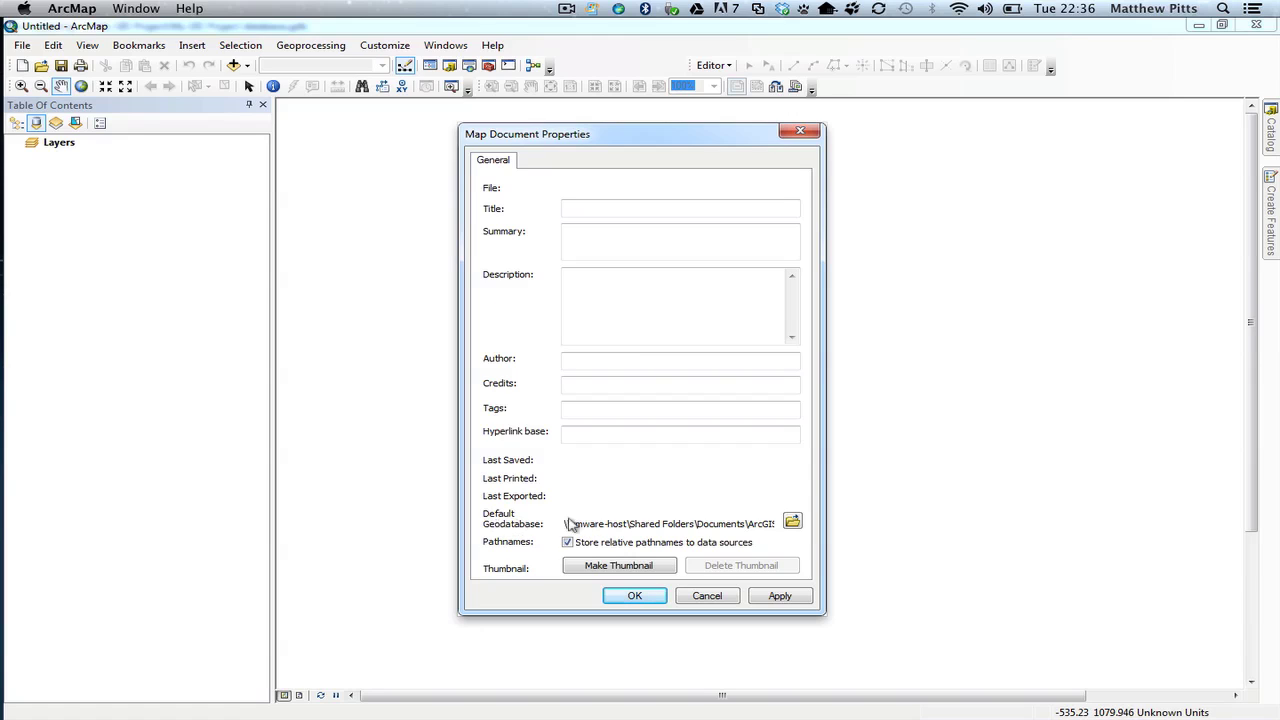
Set the map document's default geodatabase to My GIS Project database.gdb in E:\My GIS Project and apply the properties.
left_click(793, 522)
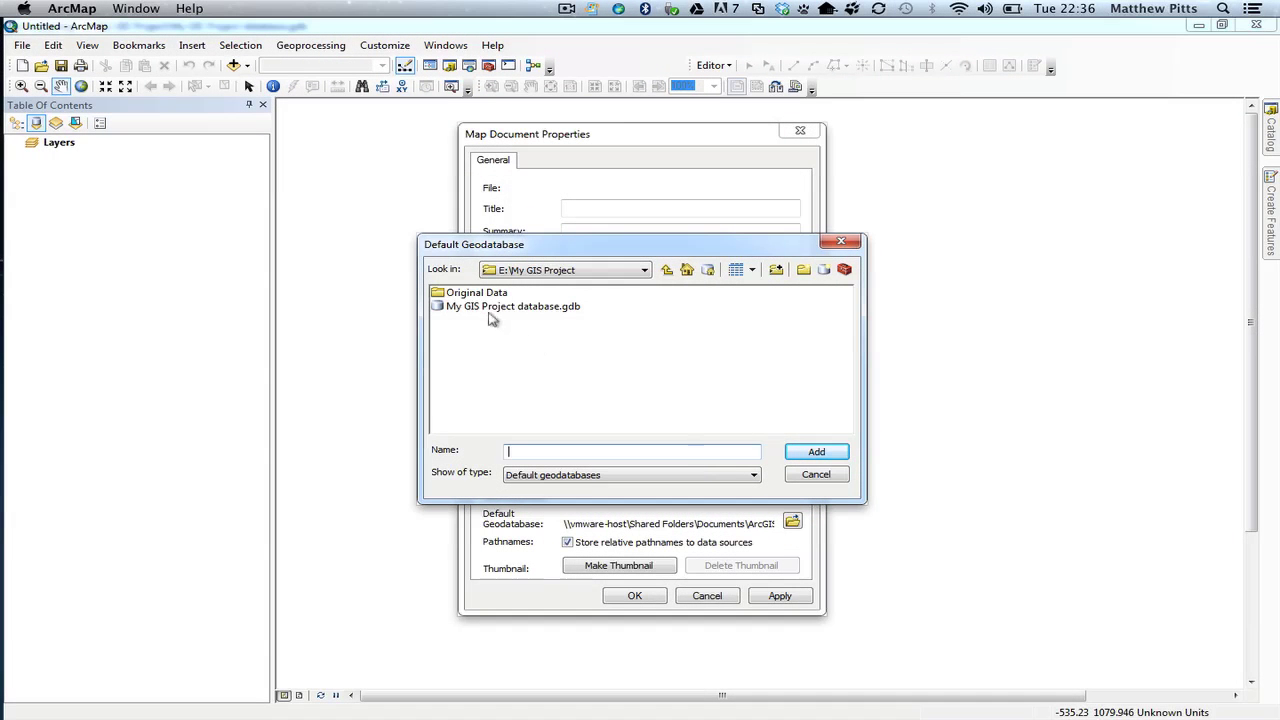
left_click(488, 308)
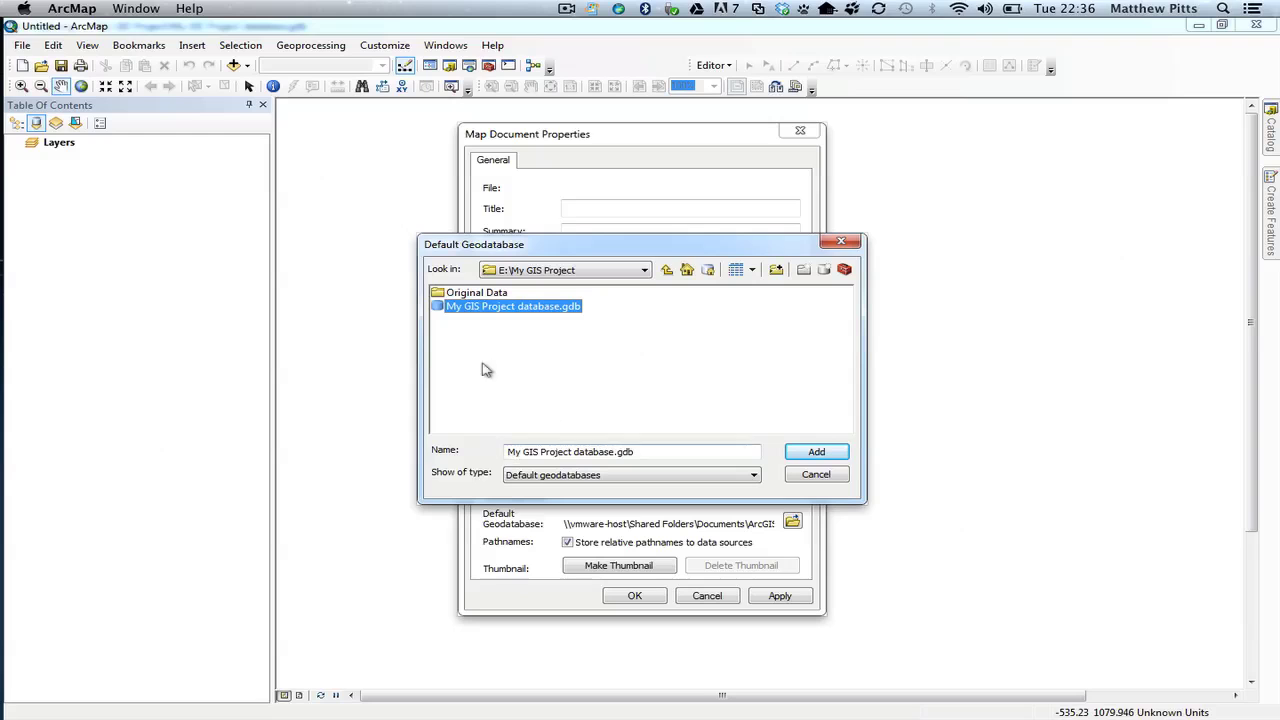
left_click(815, 452)
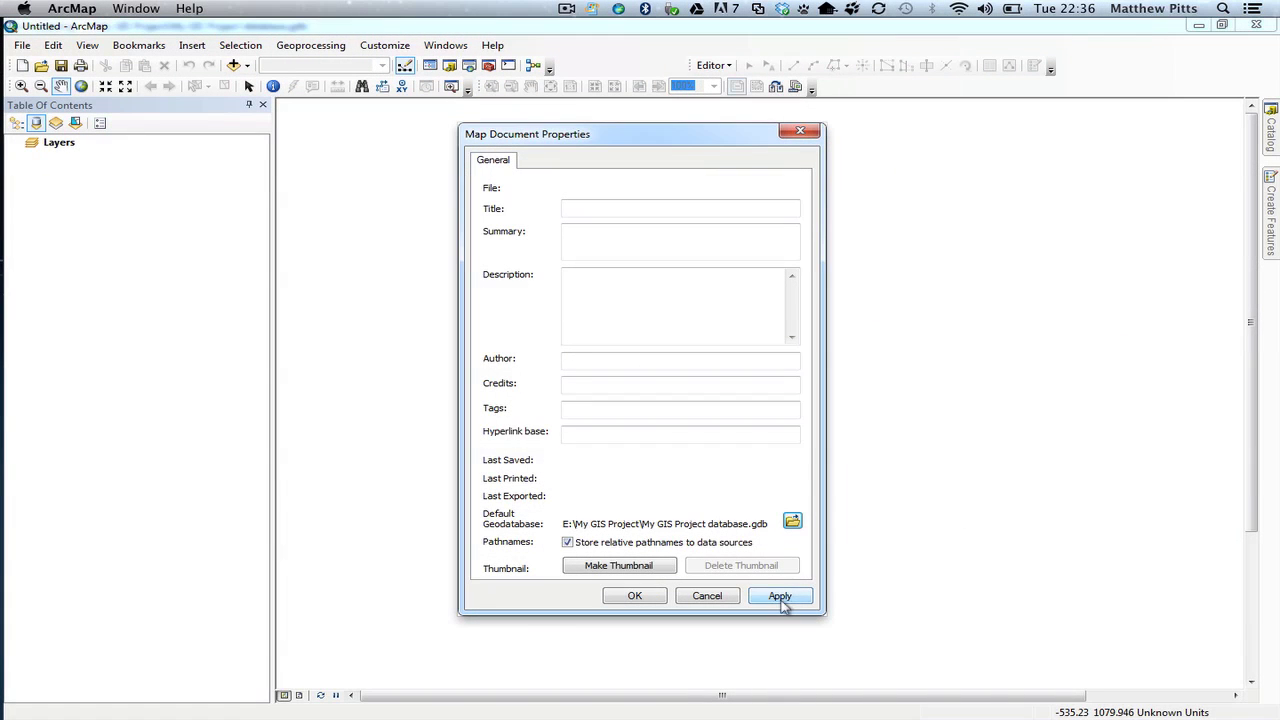
left_click(782, 597)
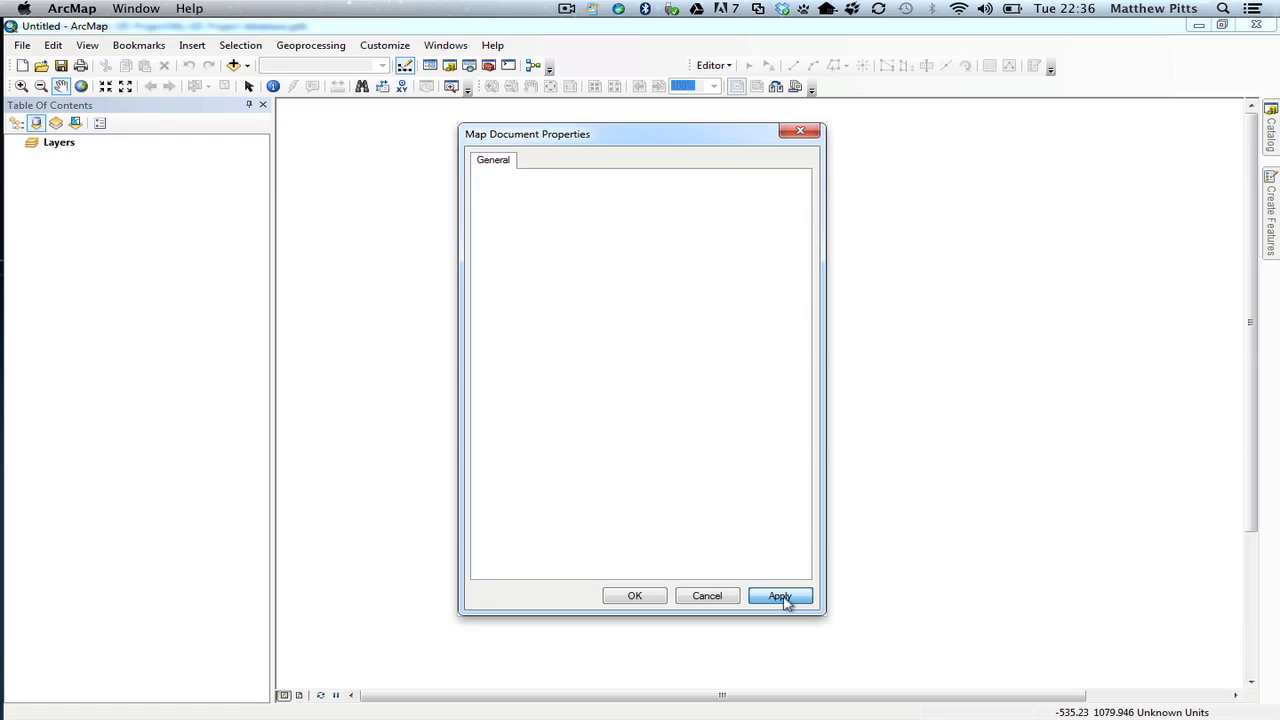
left_click(636, 596)
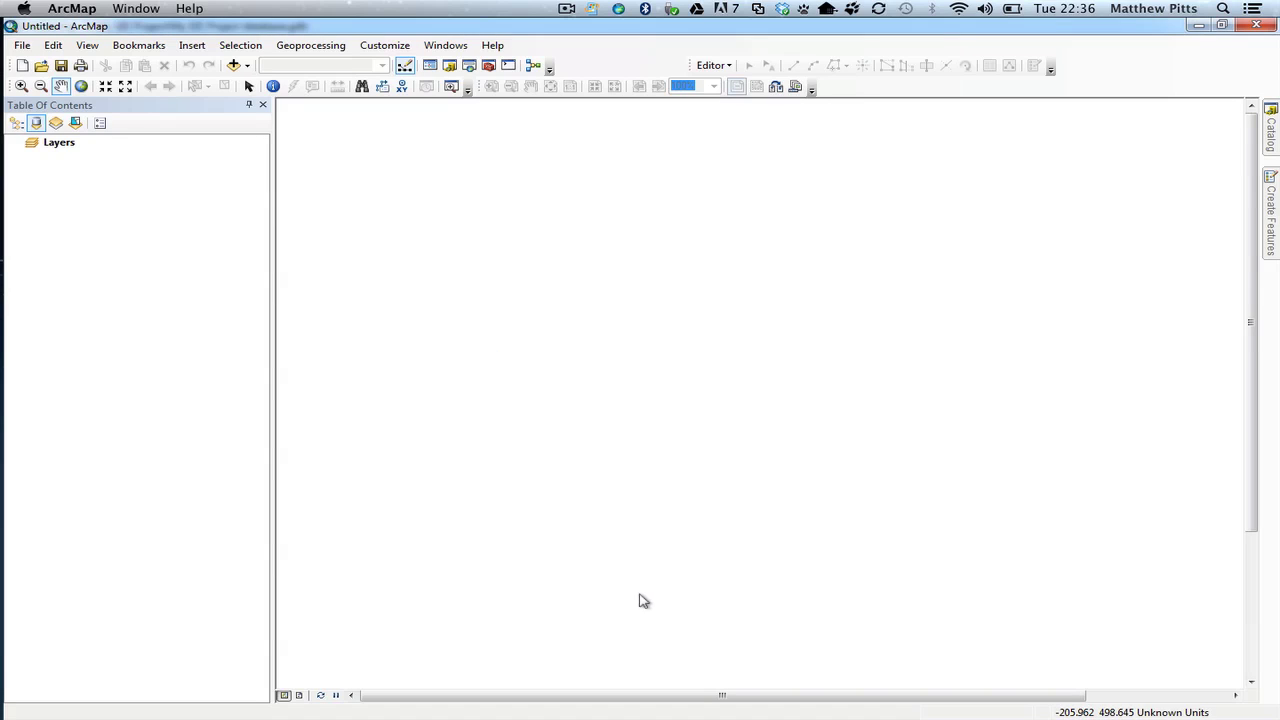
Add the study_area feature class from My GIS Project database.gdb to the map.
left_click(1272, 130)
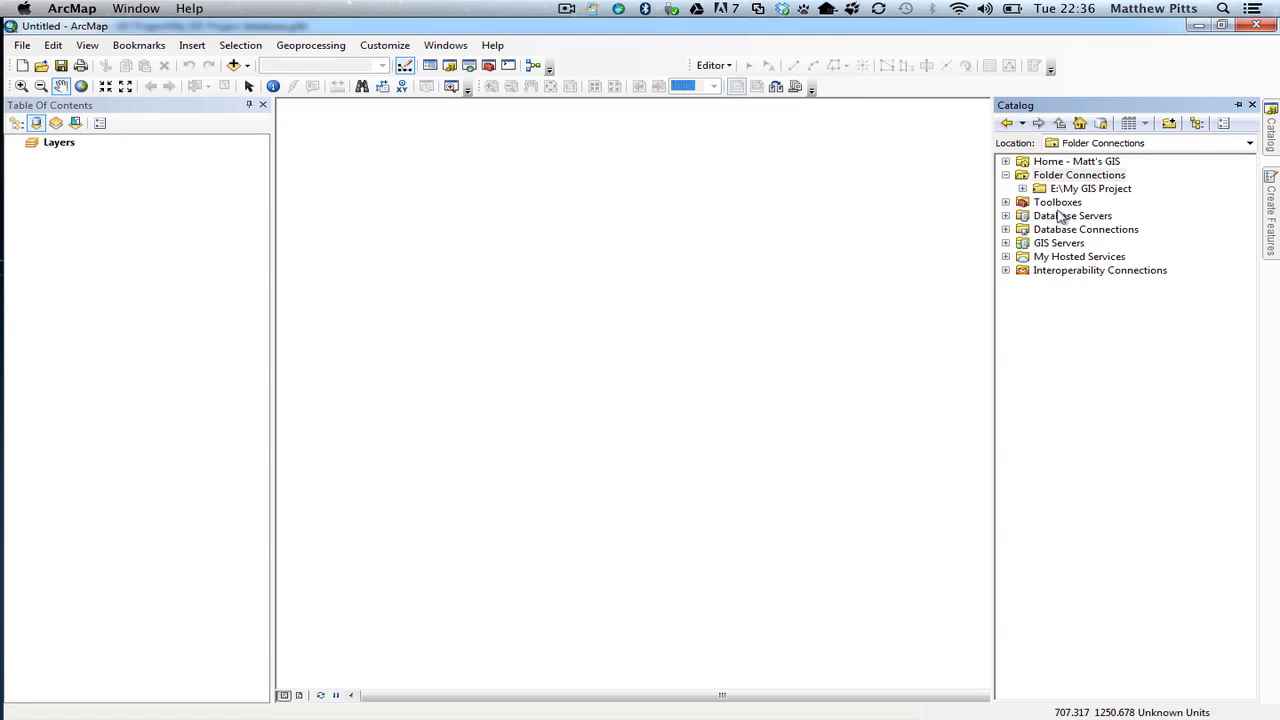
left_click(1022, 189)
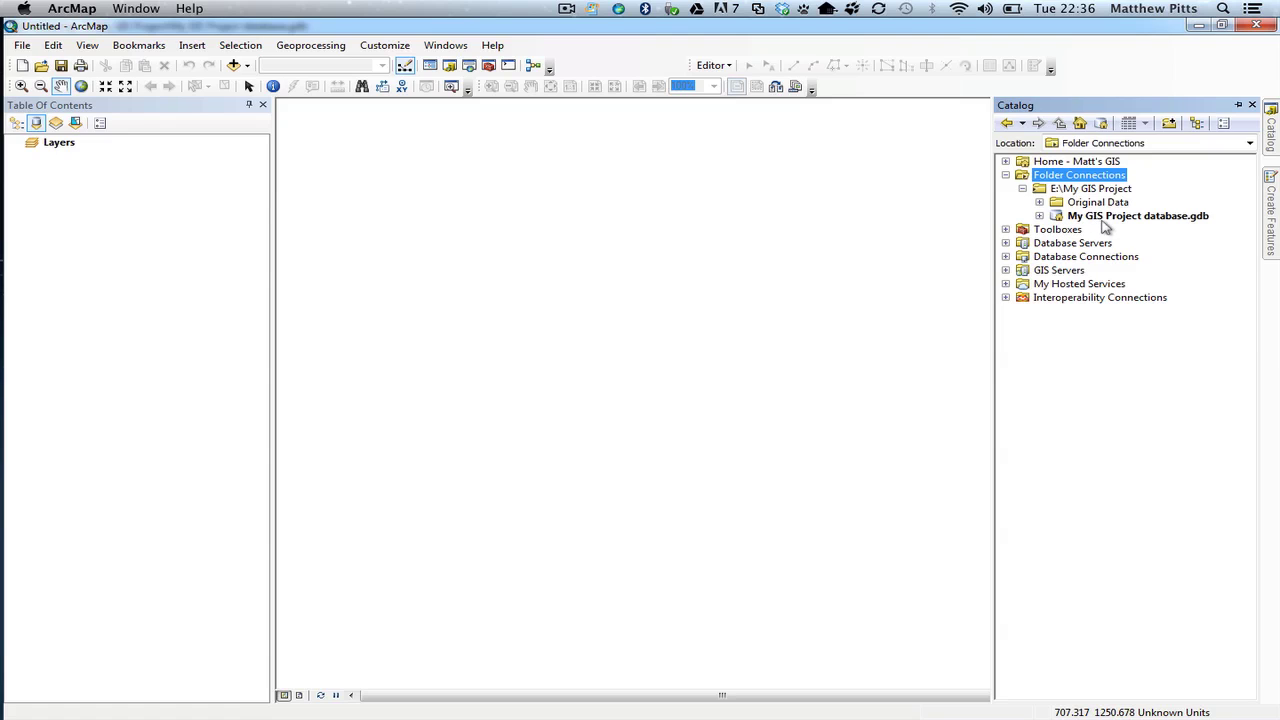
left_click(1040, 216)
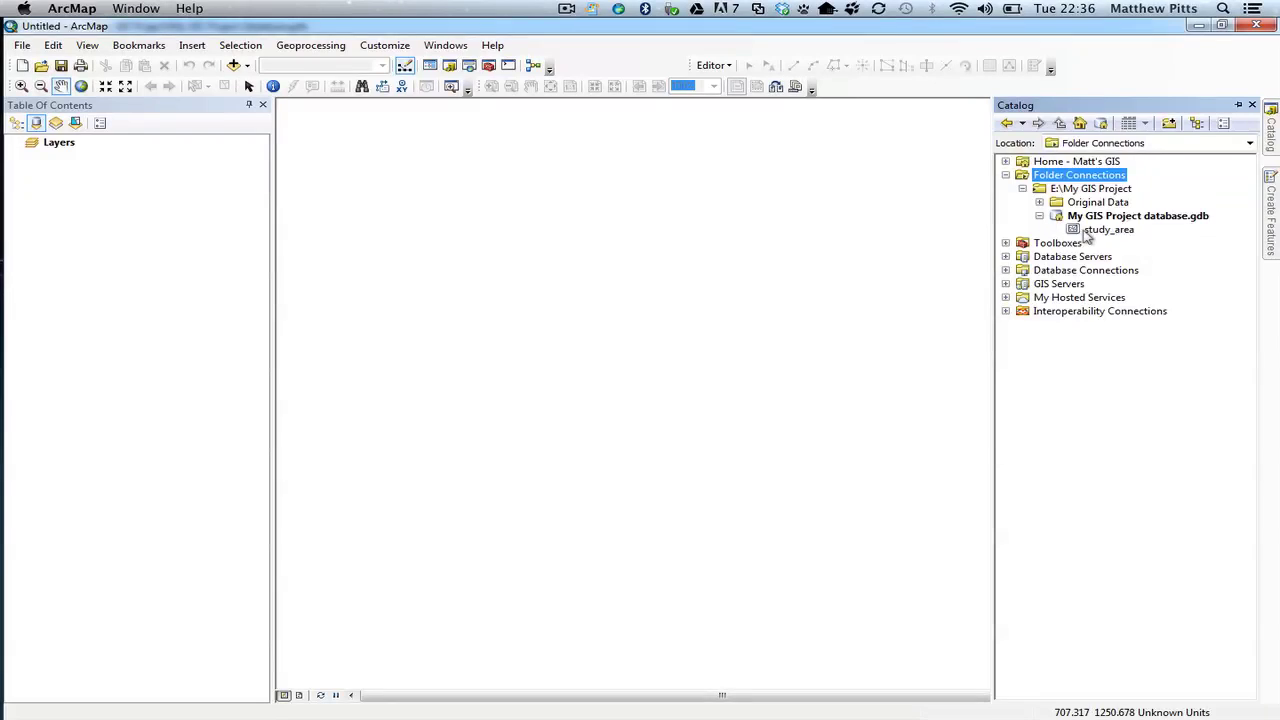
left_click(1076, 230)
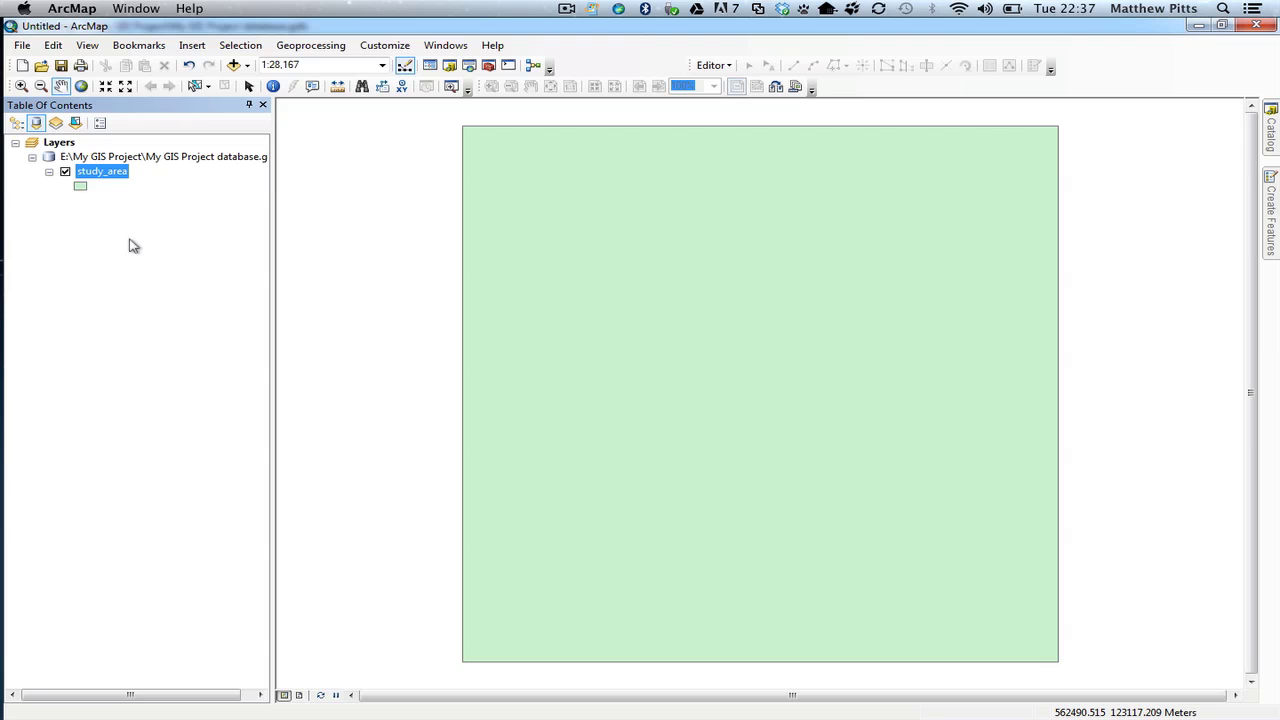
Start saving the map document in E:\My GIS Project and create a new folder named Working there.
left_click(22, 45)
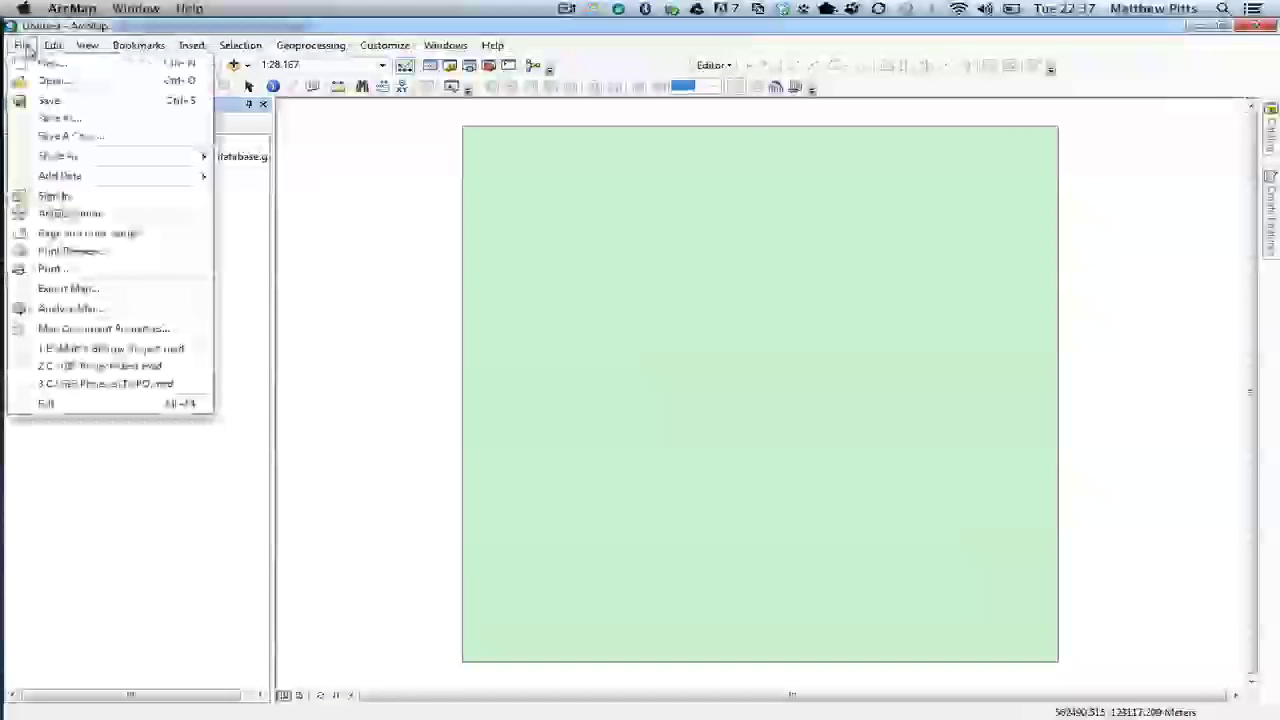
left_click(50, 101)
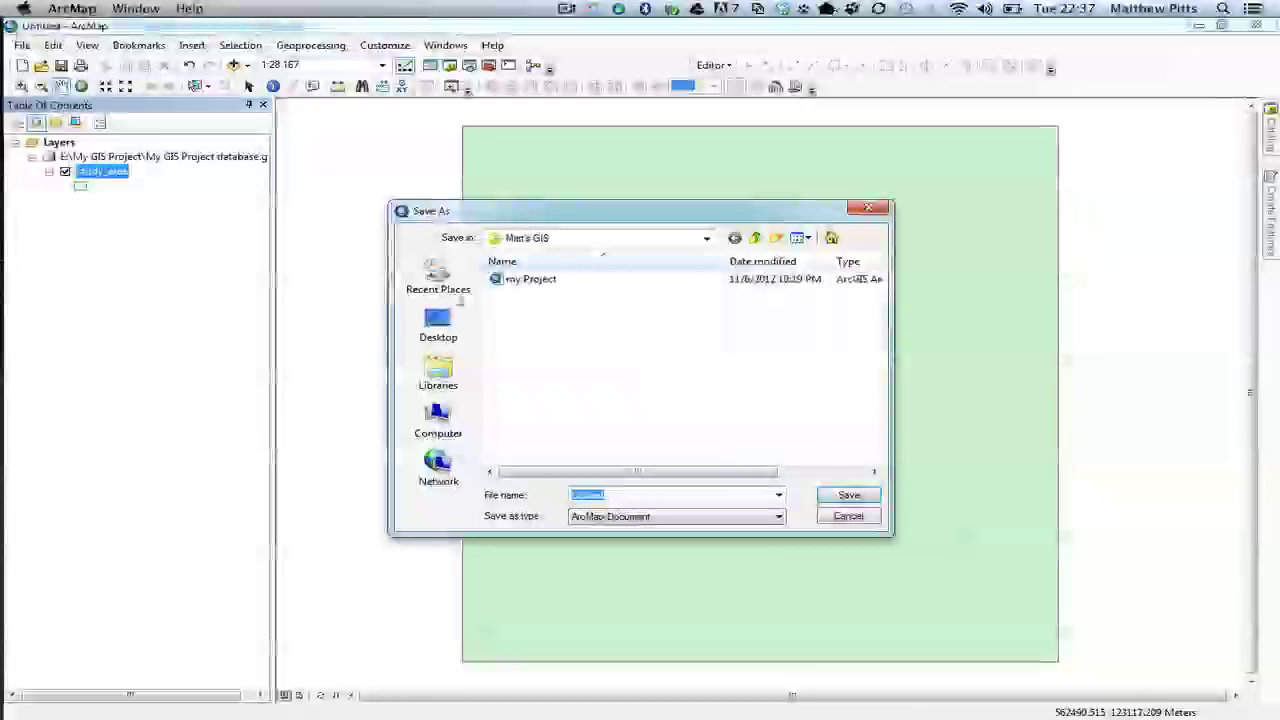
left_click(706, 238)
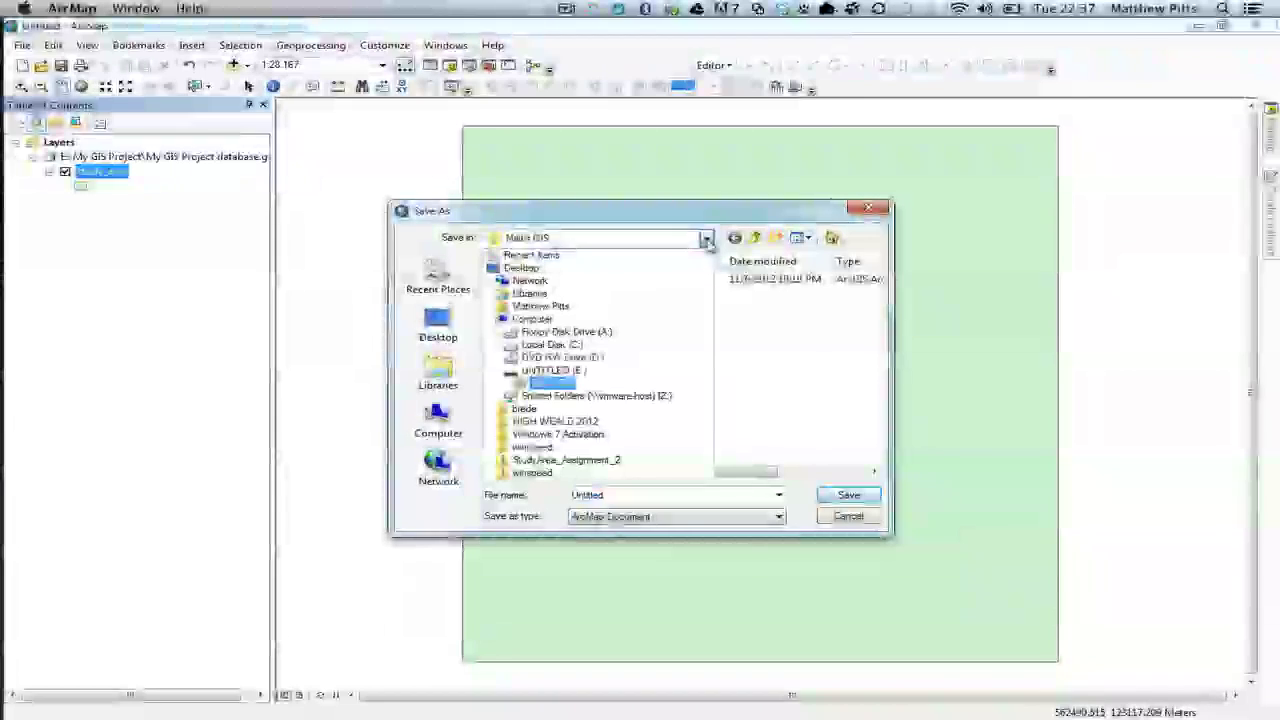
left_click(548, 371)
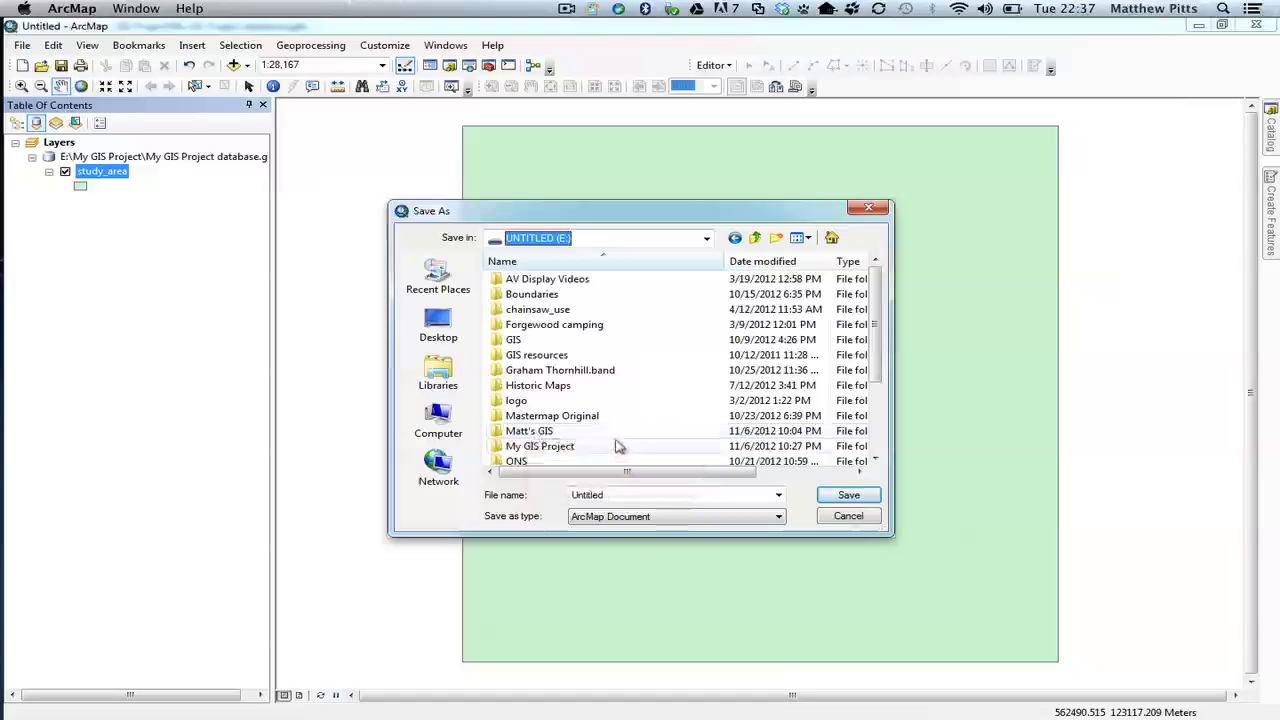
double_click(564, 448)
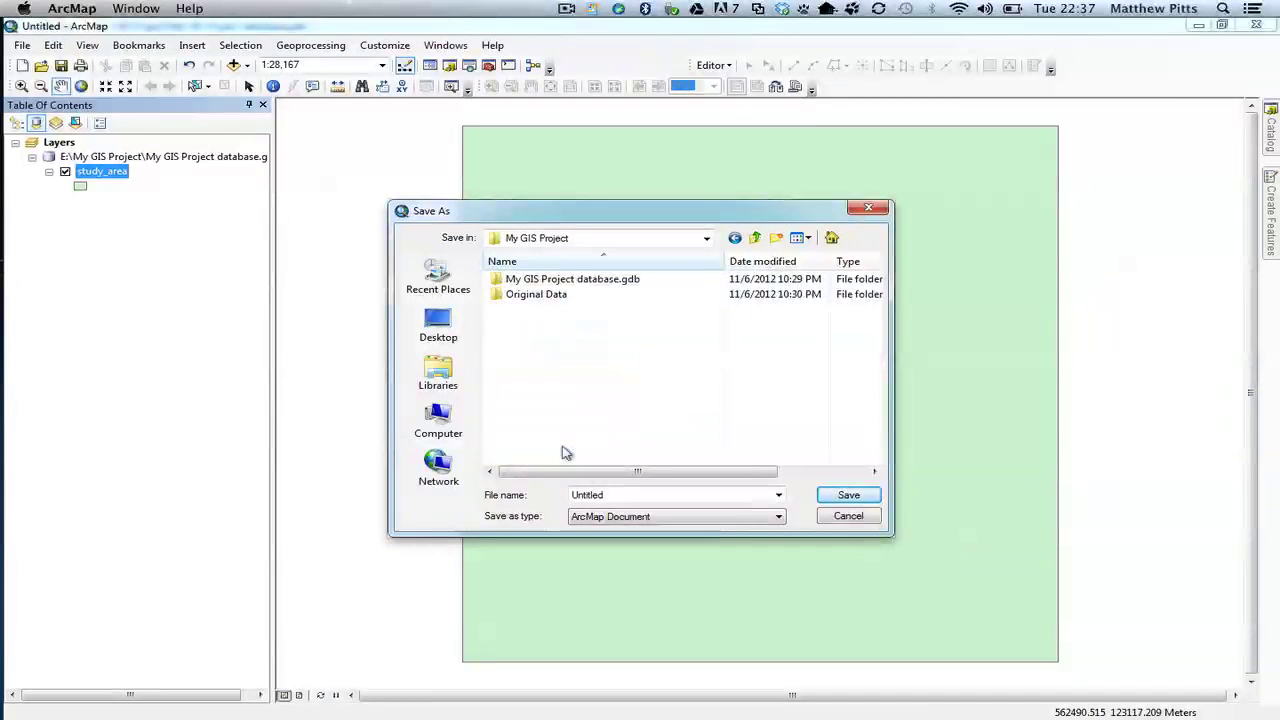
left_click(775, 239)
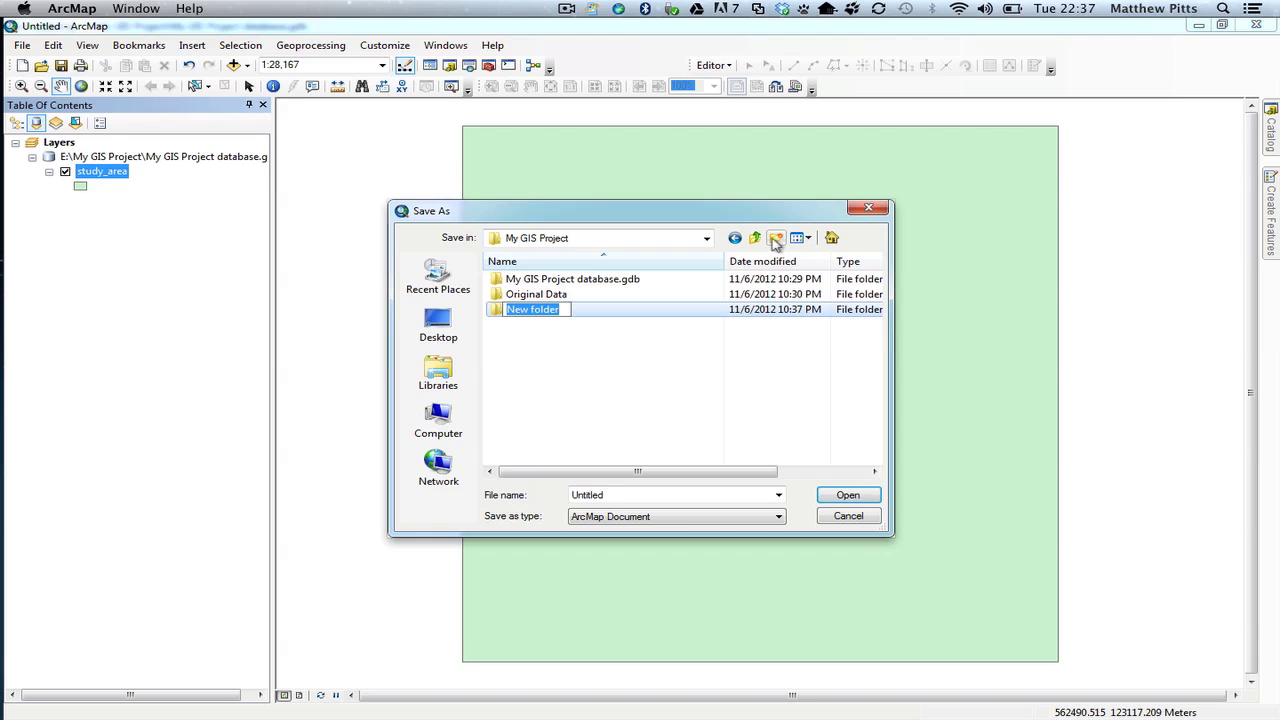
type("Working")
key("Return")
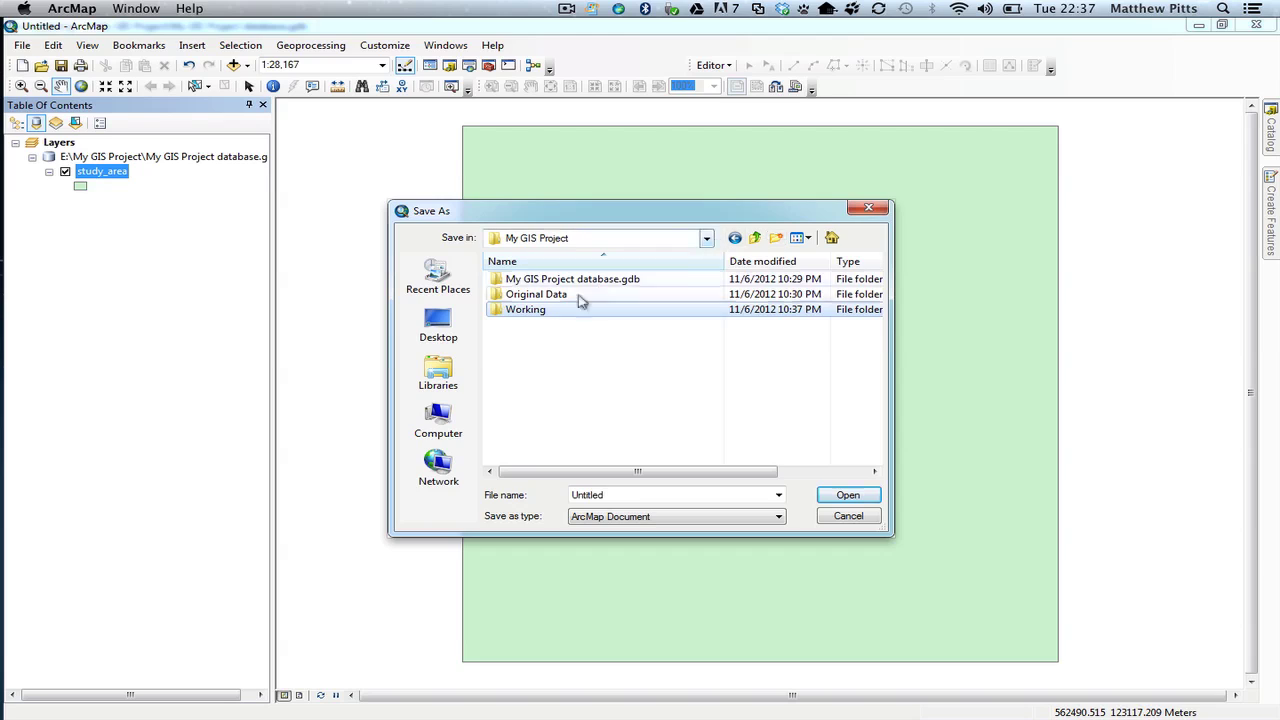
Save the map document as My Gis Project inside the Working folder.
double_click(503, 311)
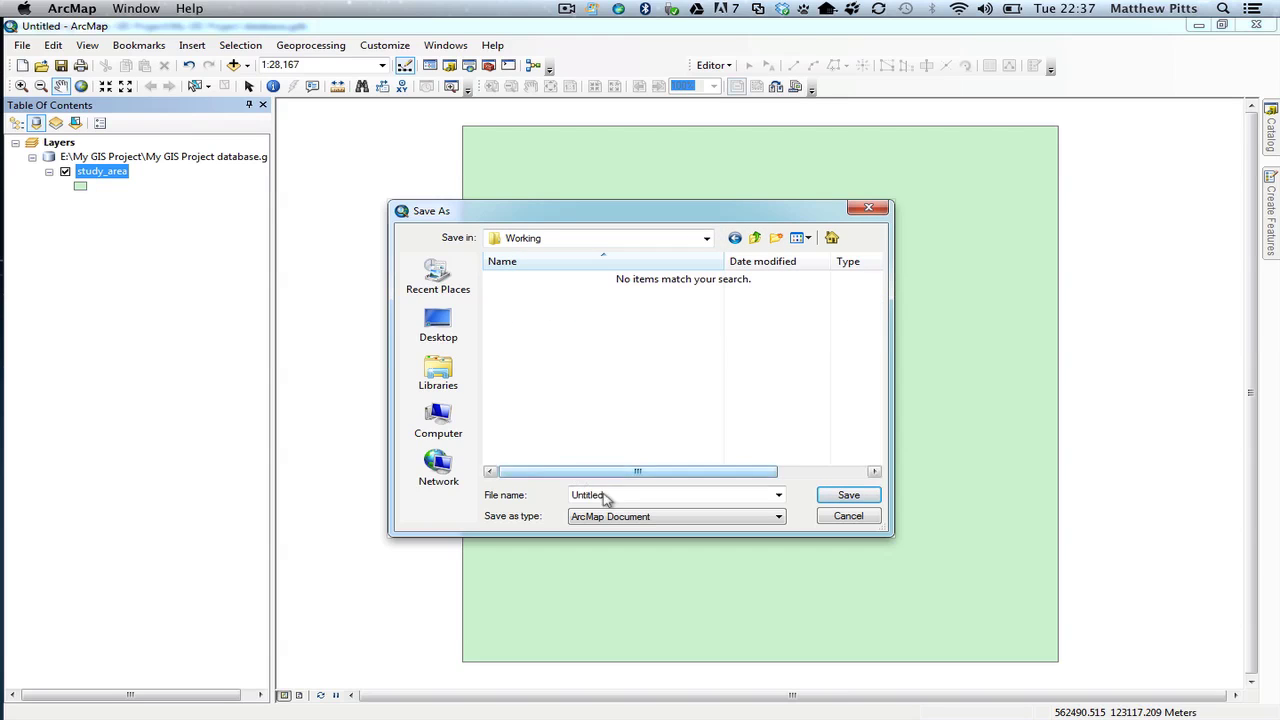
left_click_drag(612, 500, 557, 494)
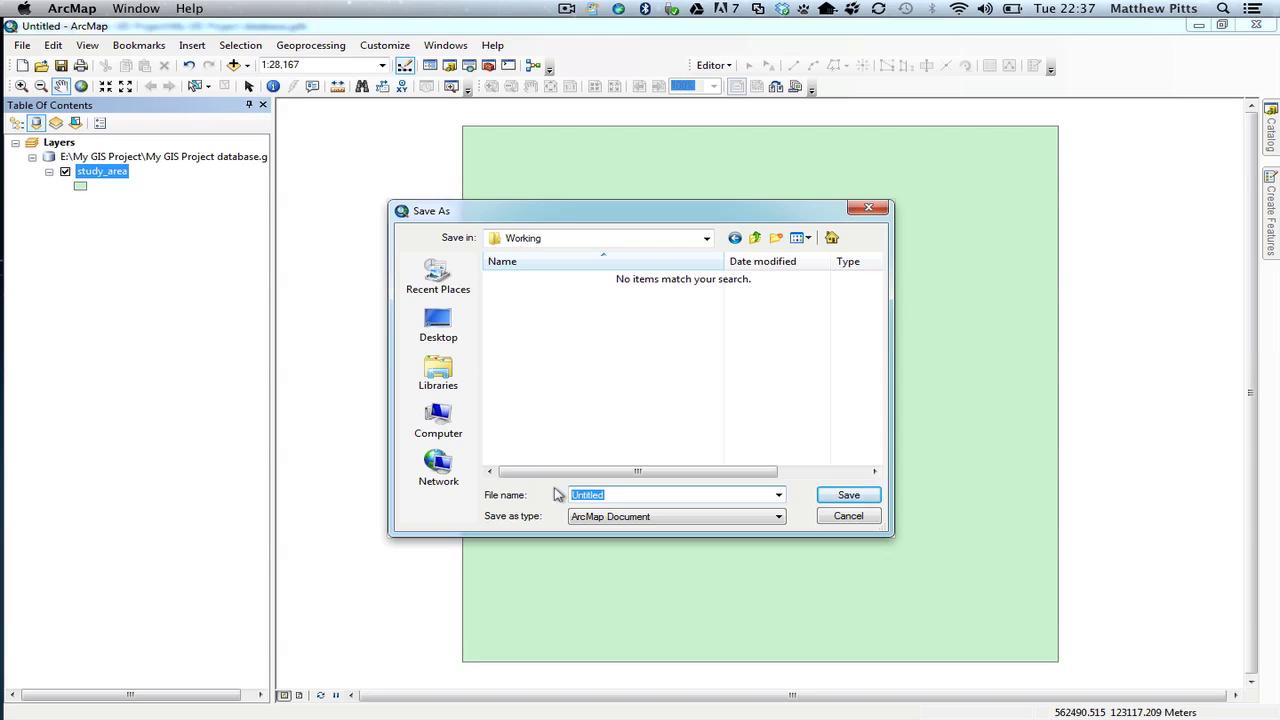
type("My Gis Project")
key("Return")
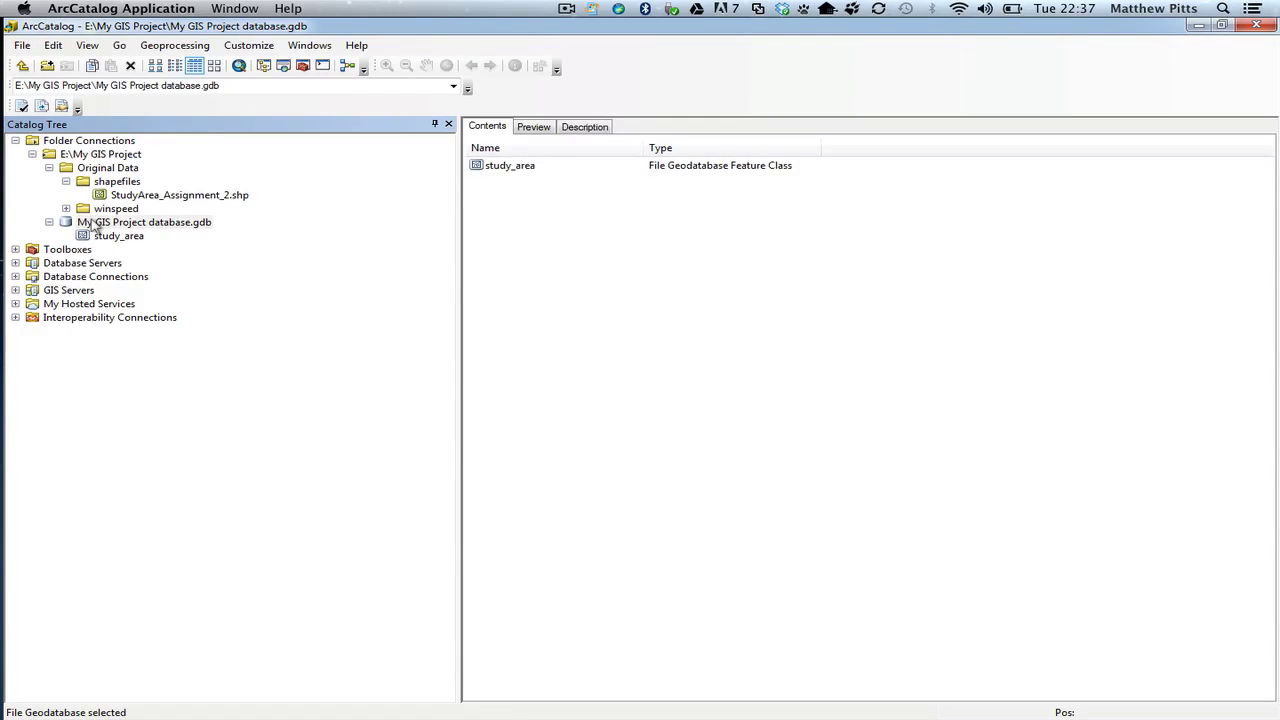
Switch to ArcCatalog, collapse the Original Data folder and refresh the E:\My GIS Project folder connection.
left_click(50, 167)
left_click(101, 155)
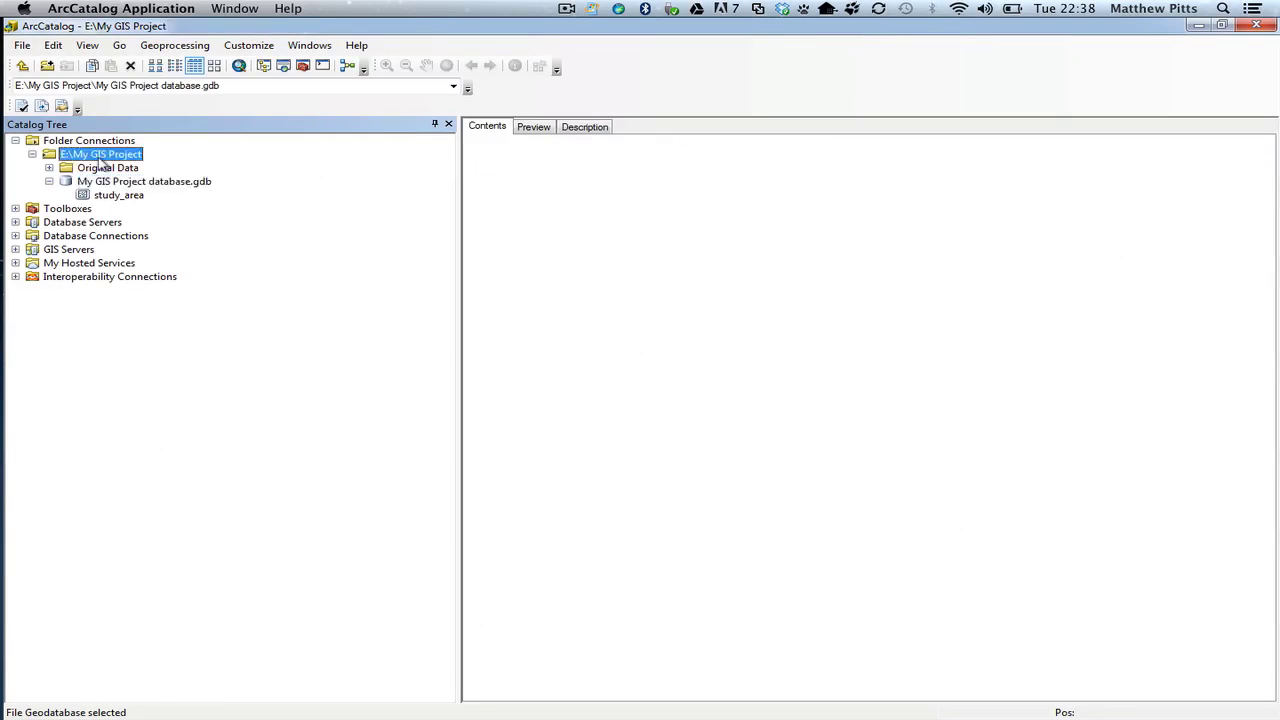
right_click(101, 163)
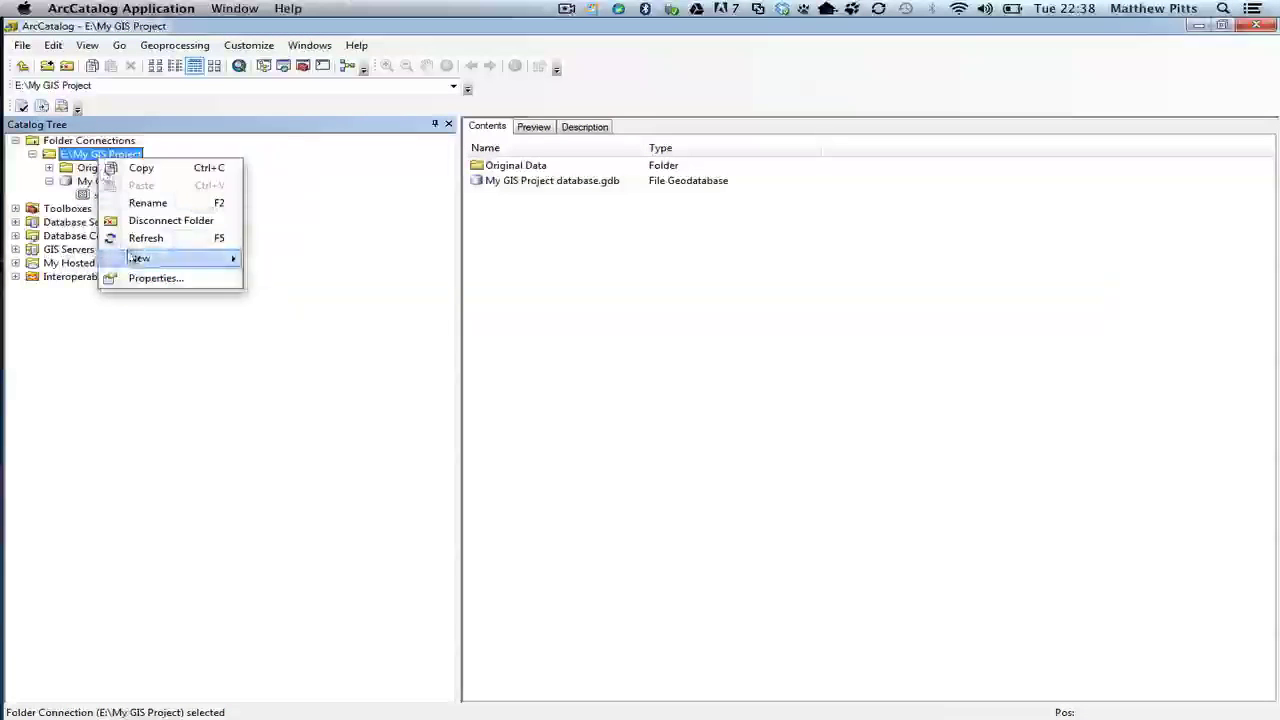
key("Escape")
key("Escape")
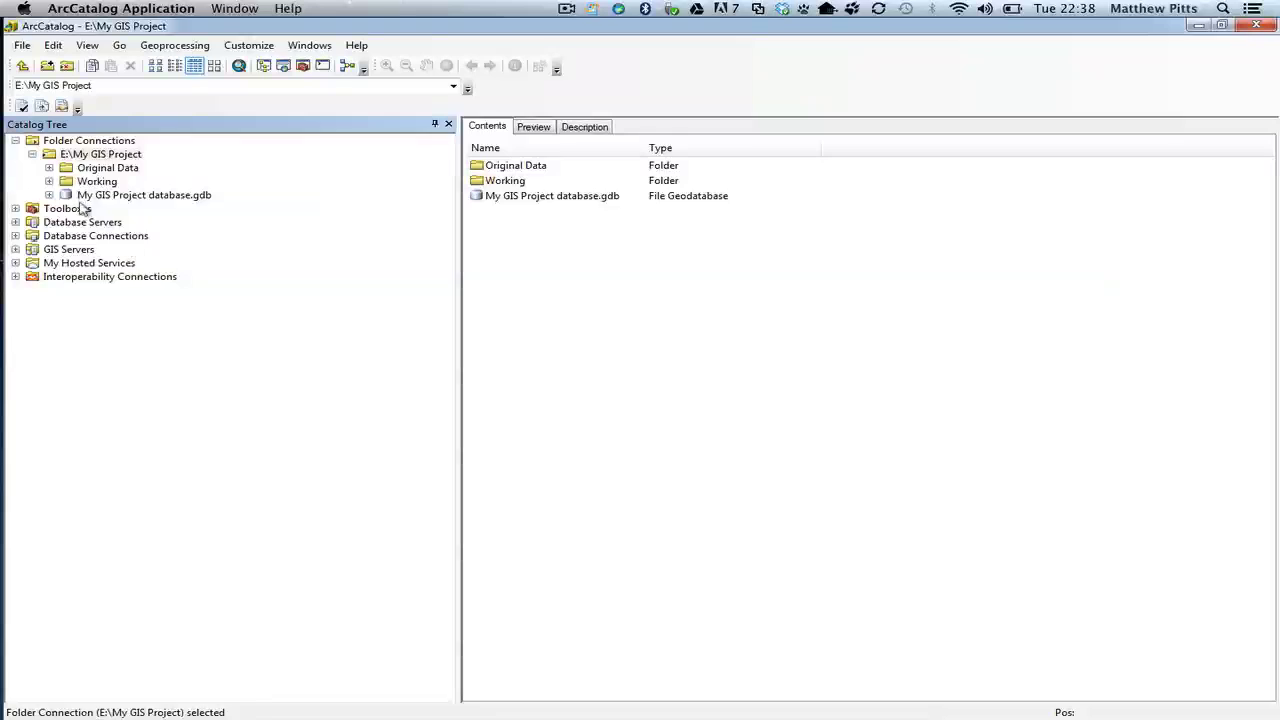
Review the contents of the Working folder, the Original Data folder and My GIS Project database.gdb in the catalog tree.
left_click(49, 181)
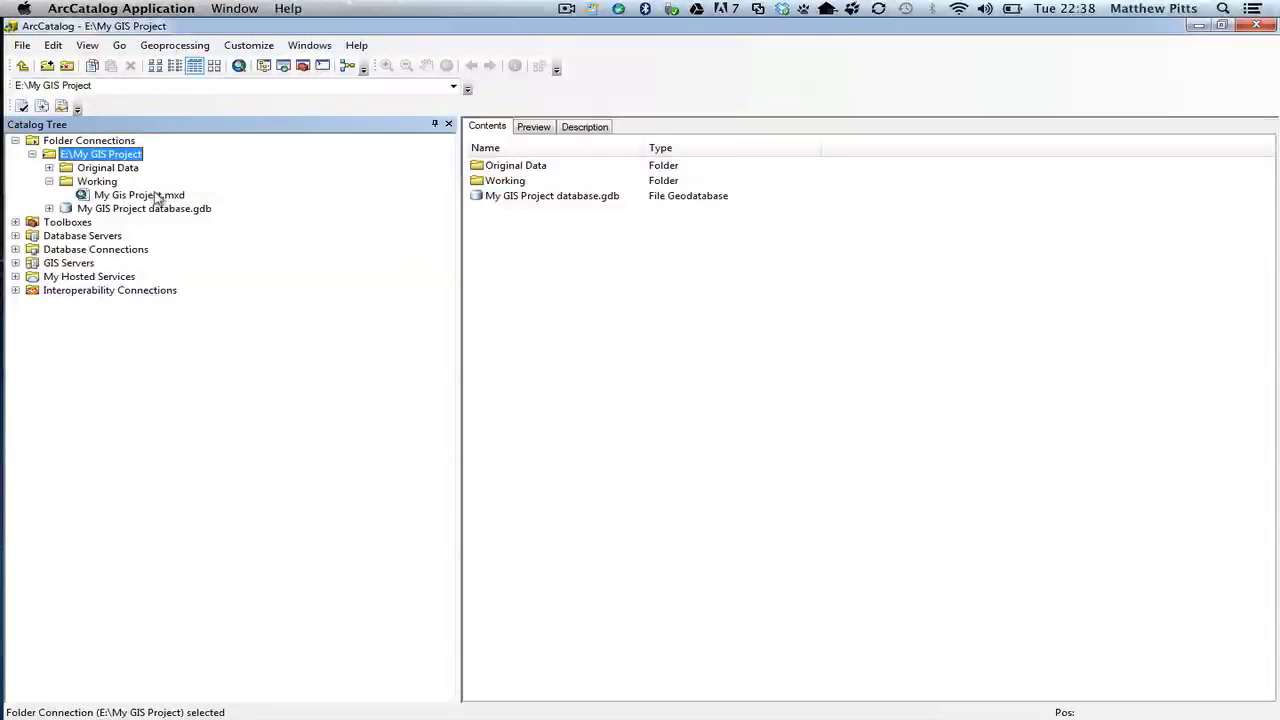
left_click(49, 168)
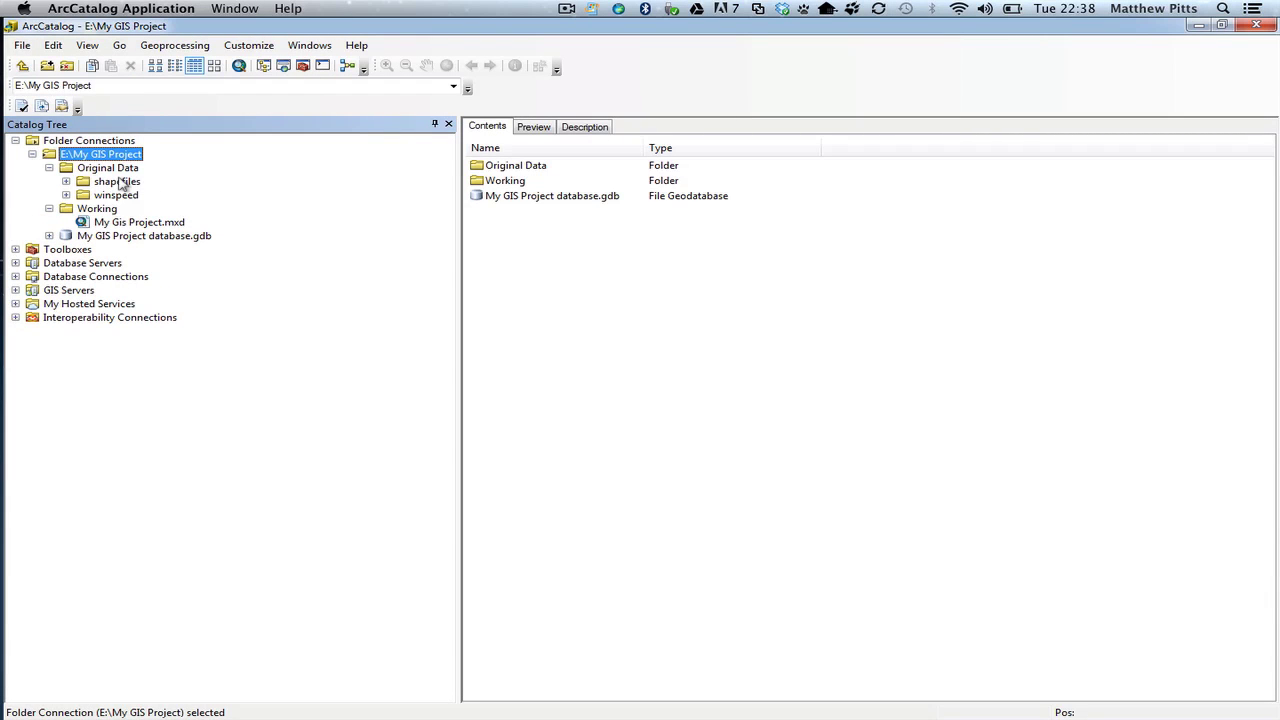
left_click(49, 168)
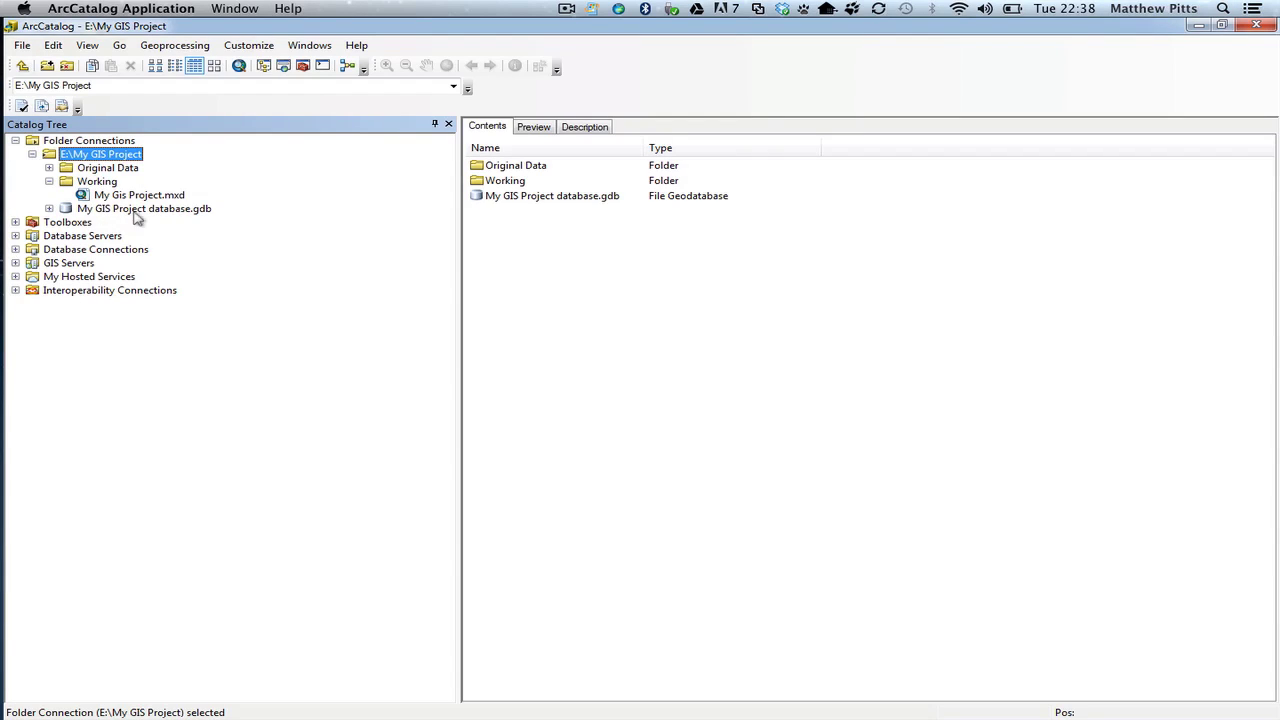
left_click(49, 209)
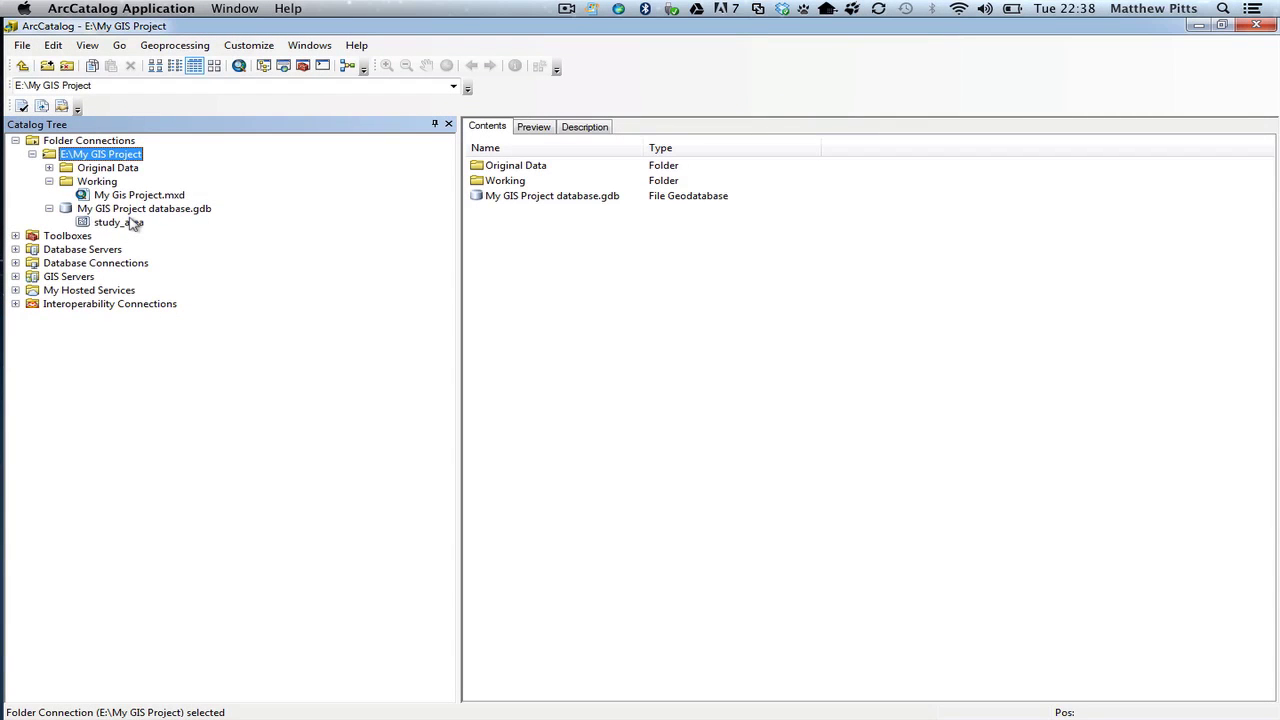
left_click(49, 208)
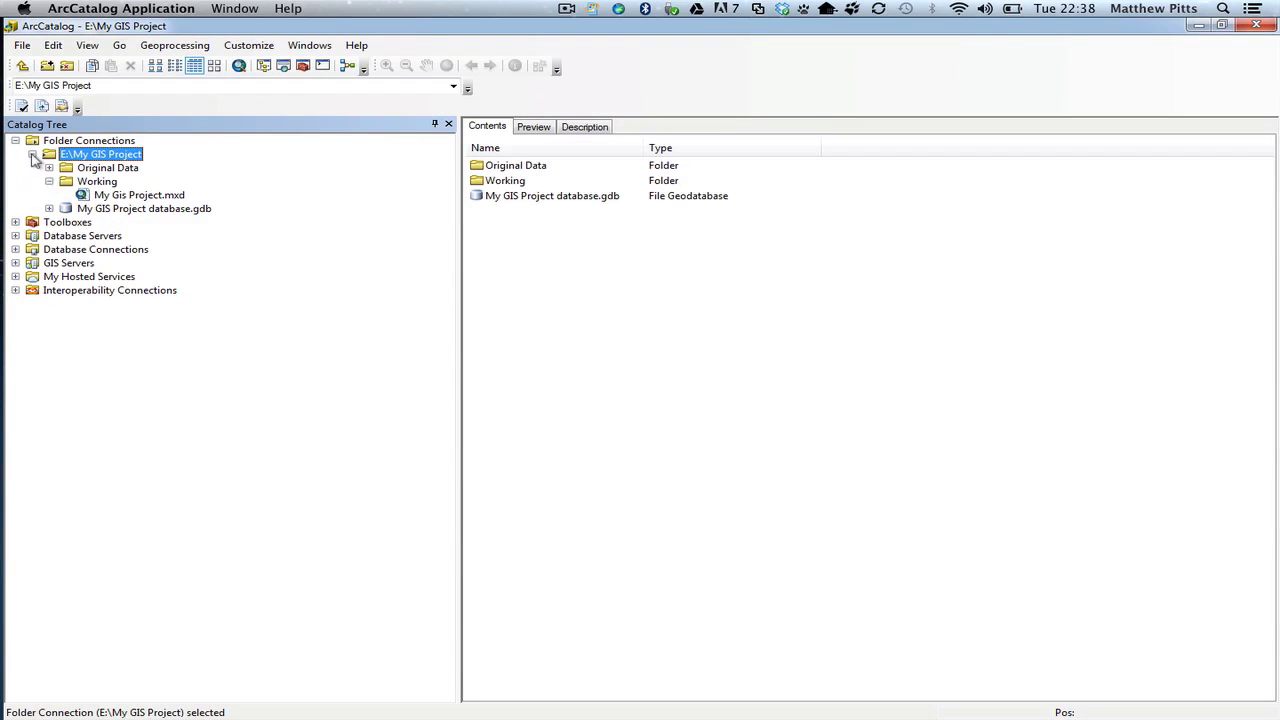